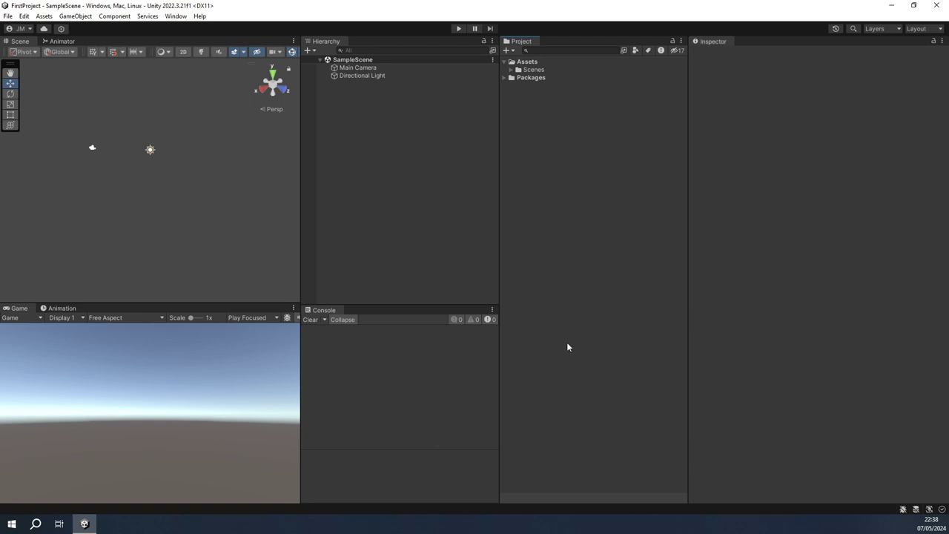
Set the Company Name in the Player project settings to Gamegaard
click(24, 15)
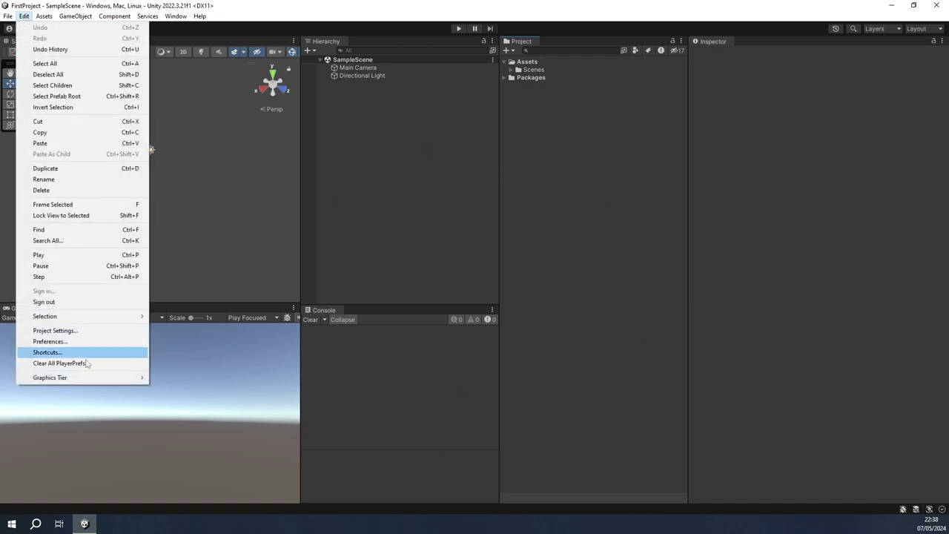
click(51, 331)
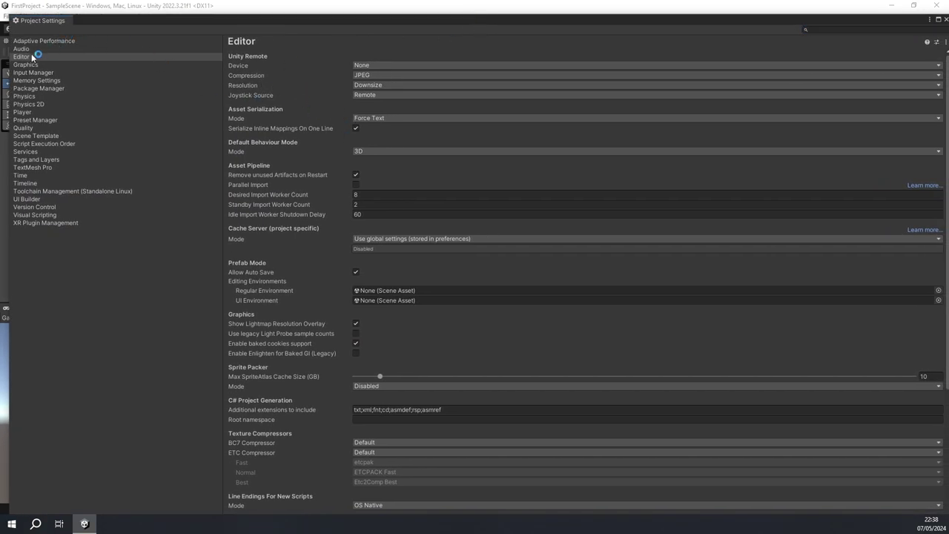
click(31, 106)
click(30, 113)
click(445, 57)
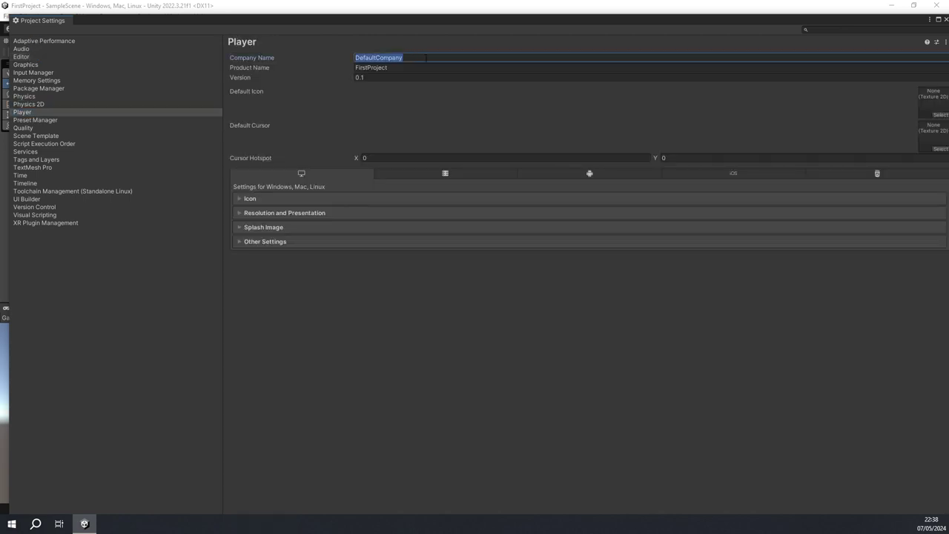
text(Game)
text(gaard)
key(Tab)
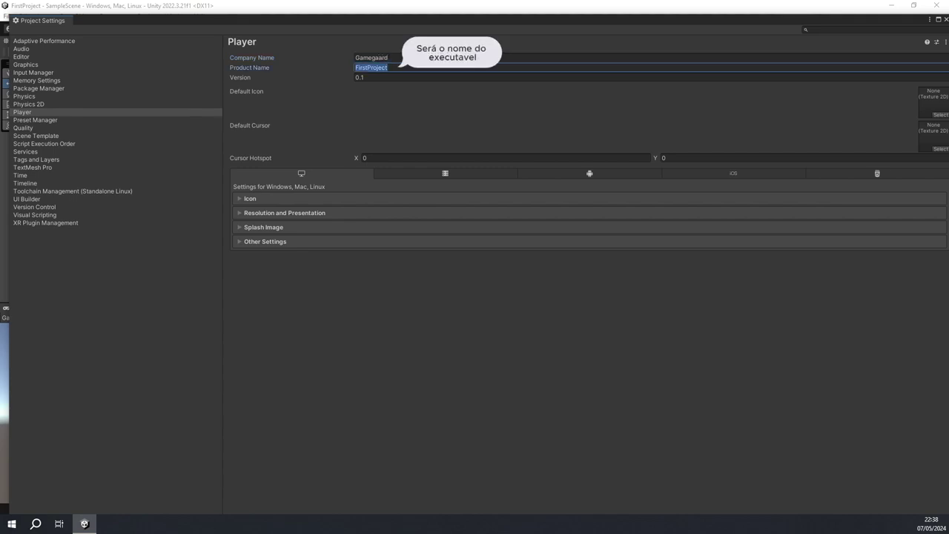
Change the Version to 0.1.0, keeping product name FirstProject, then return to the Editor page
click(387, 68)
key(Tab)
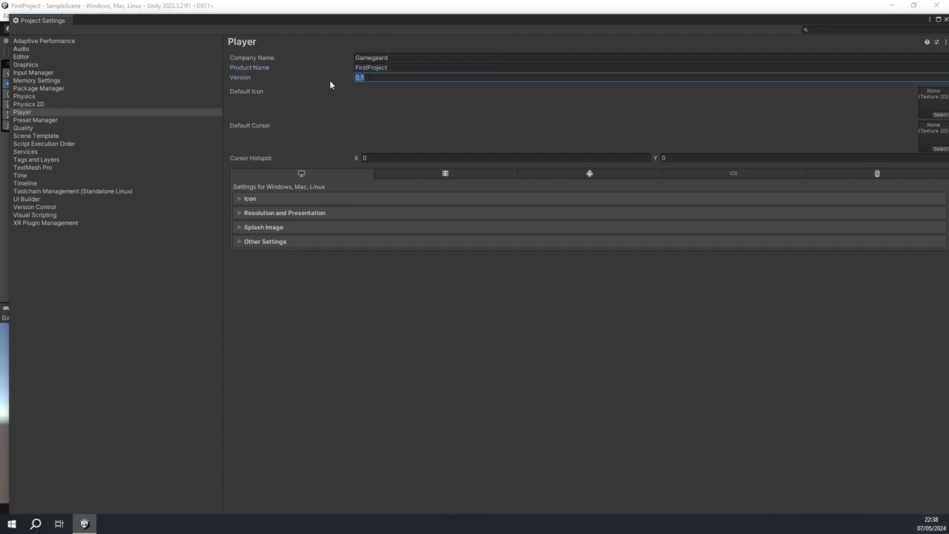
click(365, 77)
text(.0)
key(Return)
double_click(361, 77)
click(361, 77)
click(32, 57)
scroll(404, 156, down, 2)
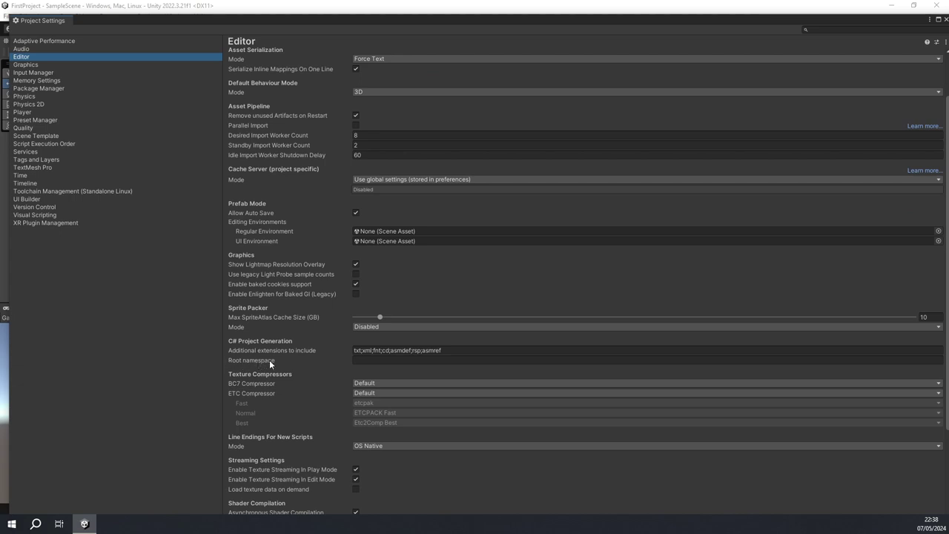
Create a new C# script in Assets with the default name NewBehaviourScript
click(945, 19)
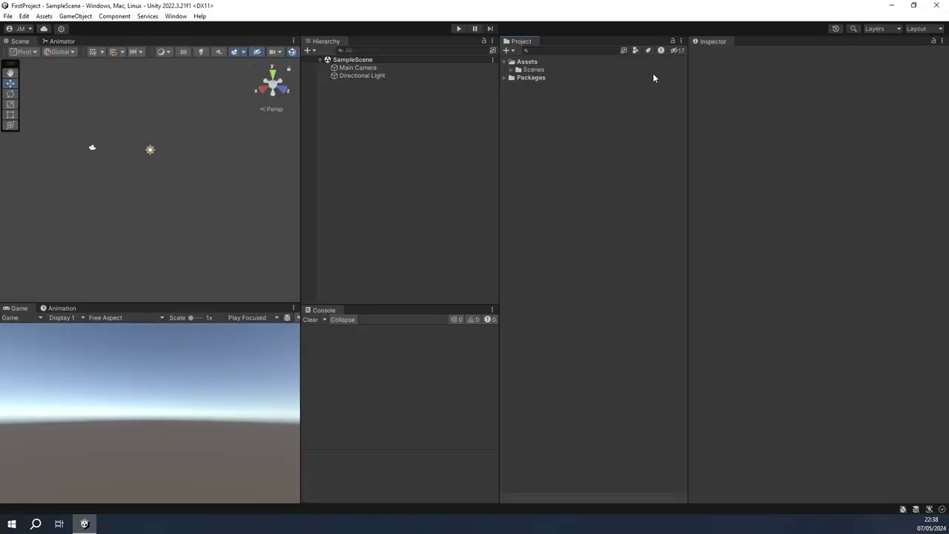
right_click(541, 120)
mouse_move(568, 125)
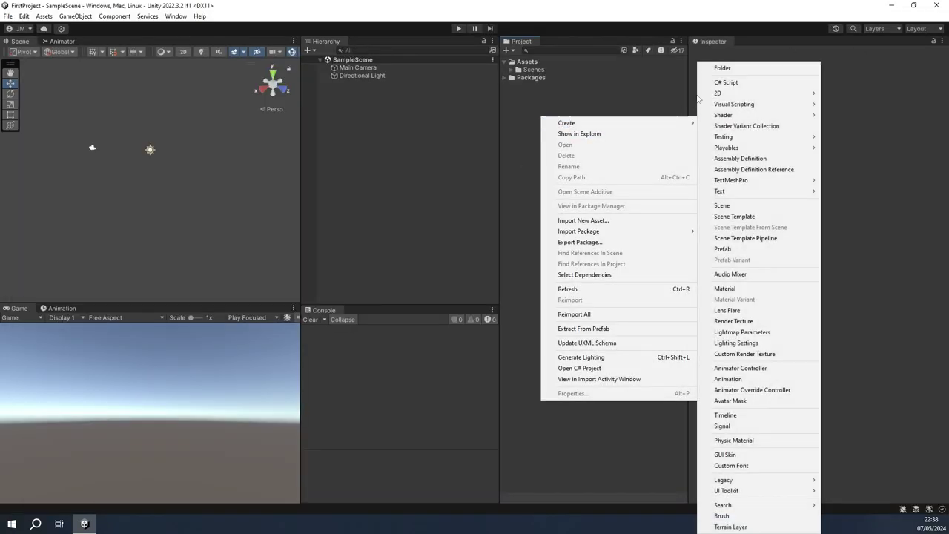
click(730, 82)
key(Return)
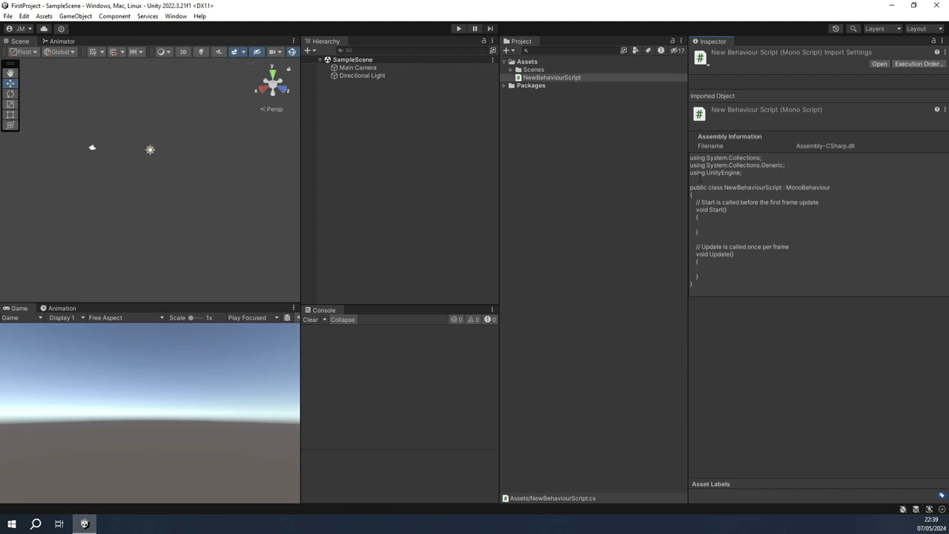
Enter FirstProject as the Root namespace in the Editor project settings
click(24, 15)
click(69, 332)
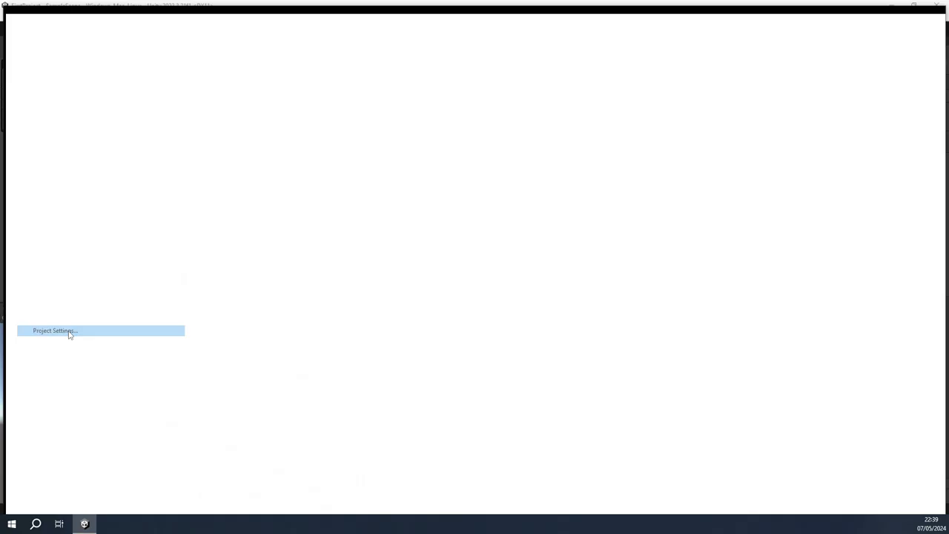
click(394, 412)
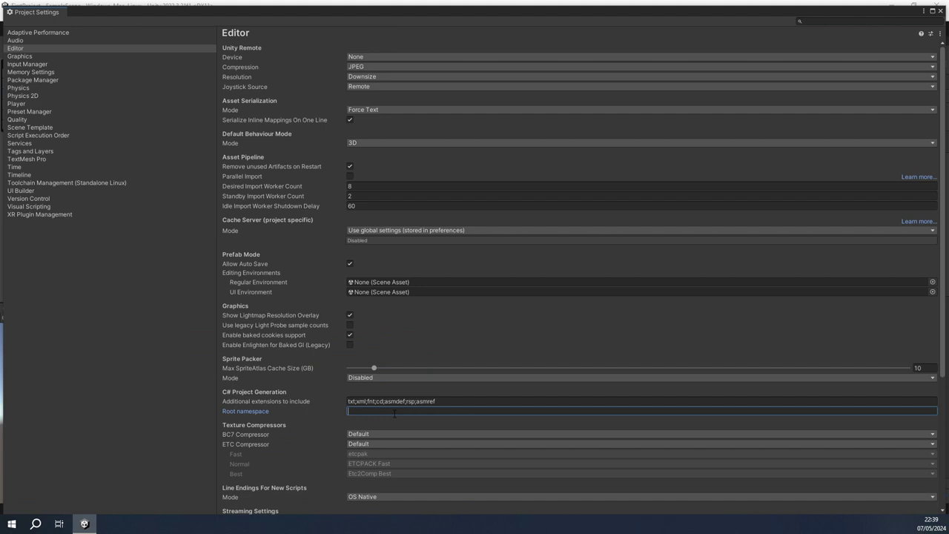
drag(240, 15, 241, 27)
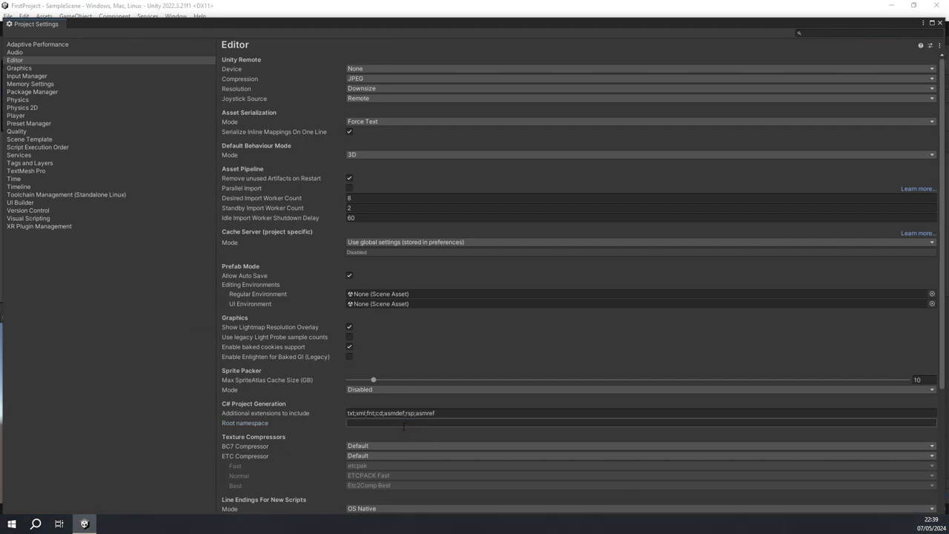
text(FirstP)
text(roject)
Create NewBehaviourScript1 and check that its preview uses the FirstProject namespace
click(940, 22)
right_click(566, 97)
mouse_move(587, 106)
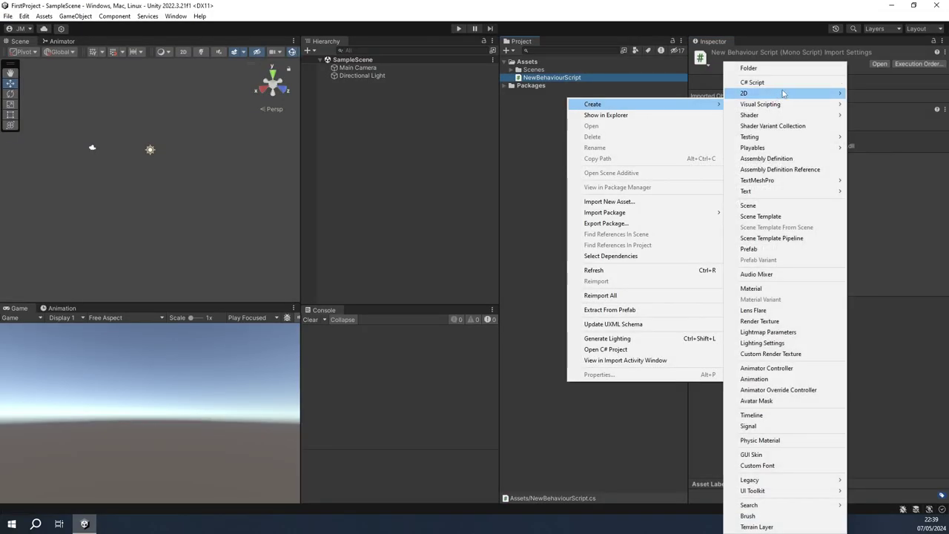
click(783, 83)
key(Return)
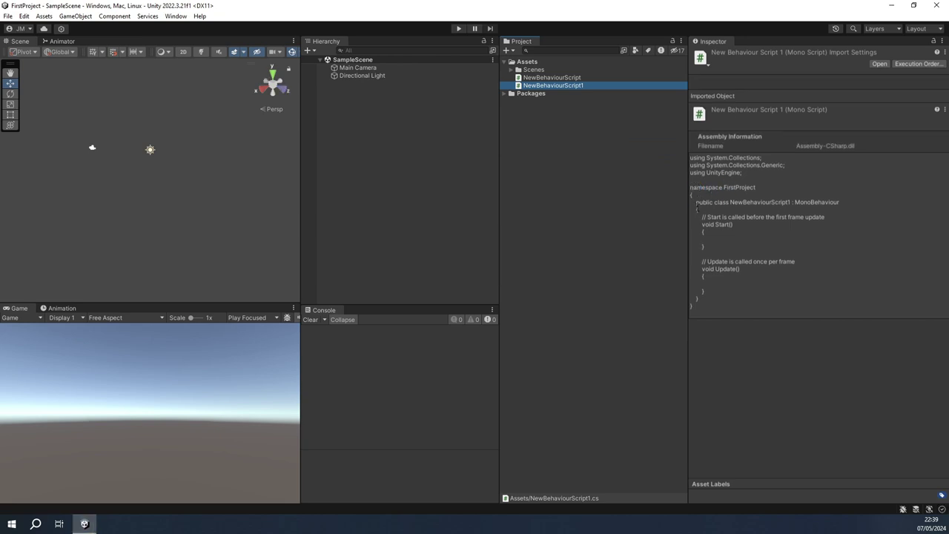
mouse_move(691, 187)
mouse_down()
mouse_move(718, 296)
mouse_move(679, 187)
mouse_up()
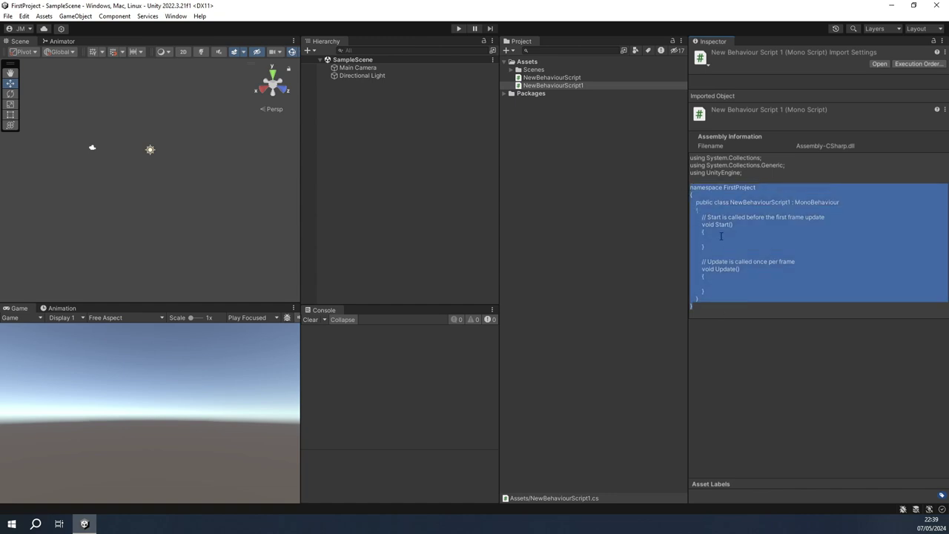
drag(697, 307, 686, 188)
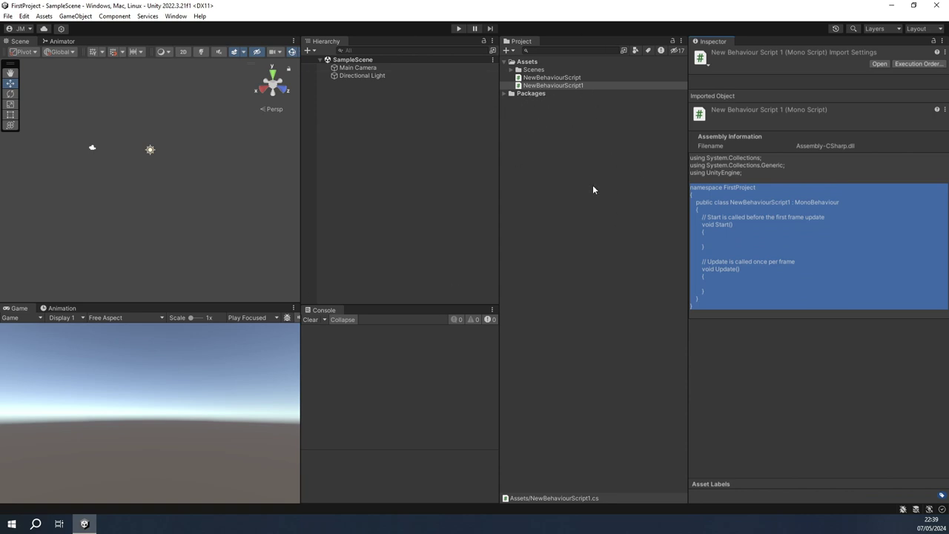
Delete both NewBehaviourScript and NewBehaviourScript1 from Assets
click(582, 86)
shift+click(581, 77)
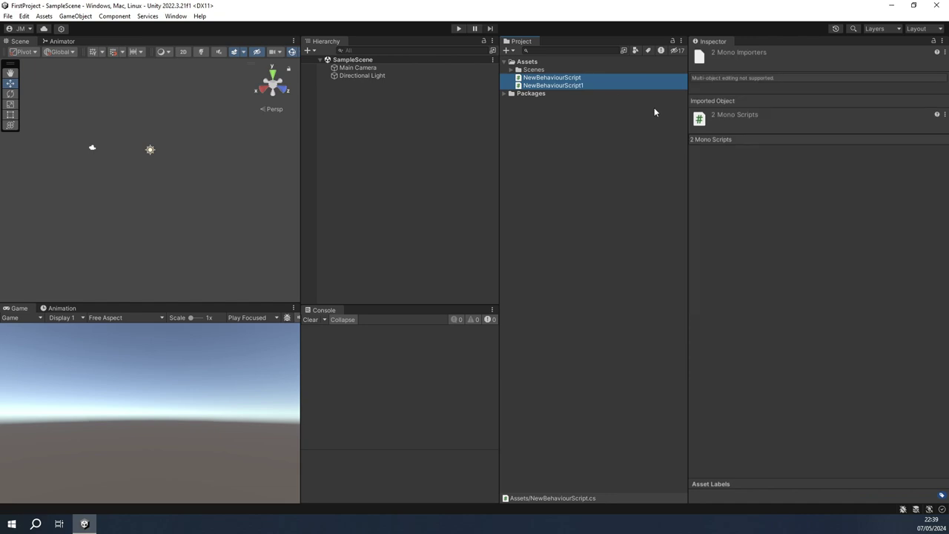
key(shift+Delete)
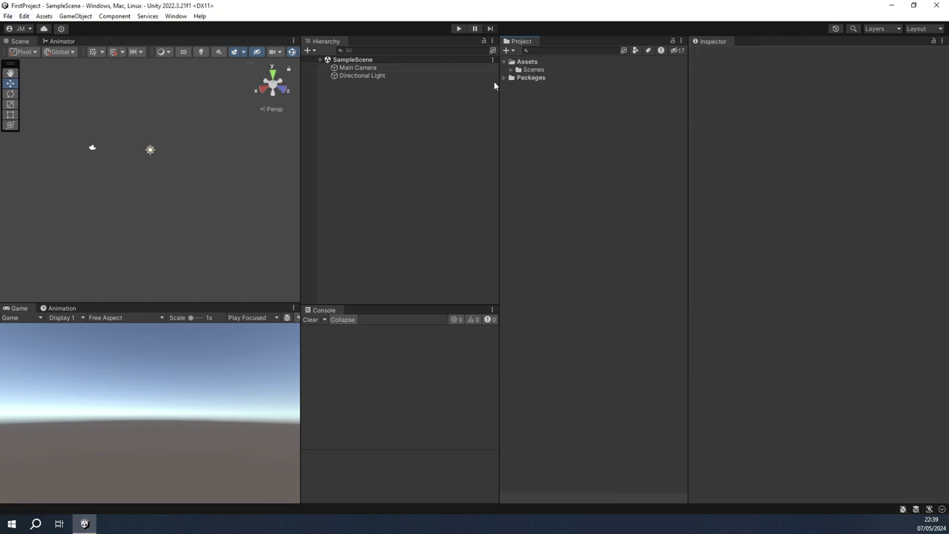
Import the TMP Essentials resources from the TextMesh Pro project settings
click(28, 16)
click(52, 331)
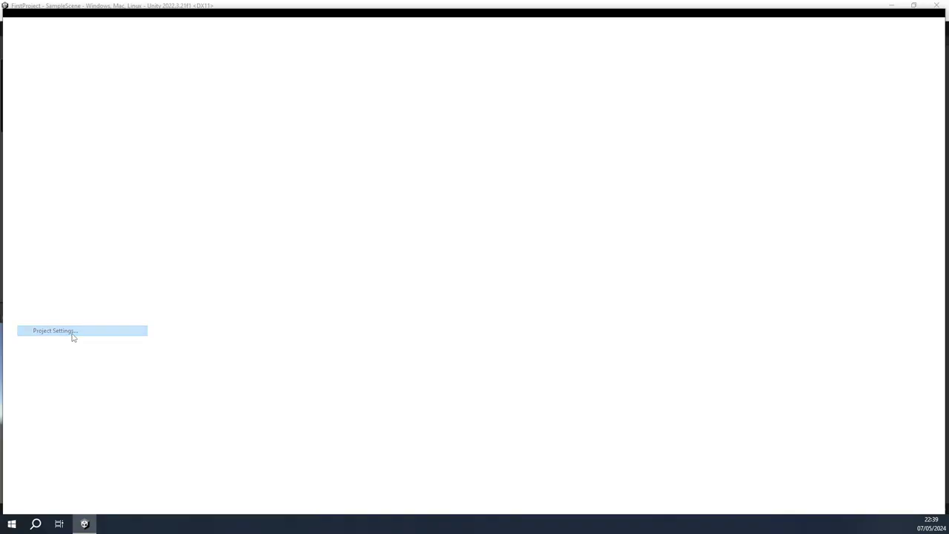
click(27, 162)
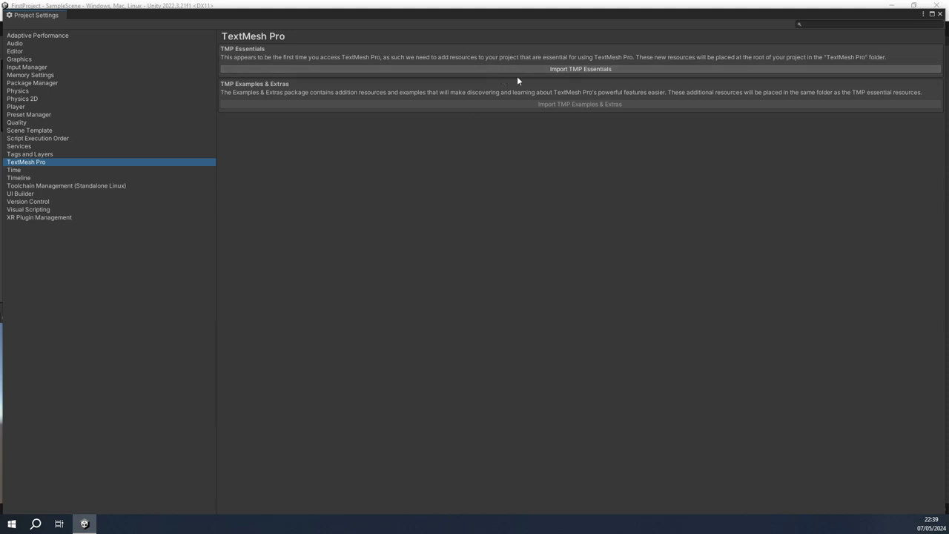
click(636, 69)
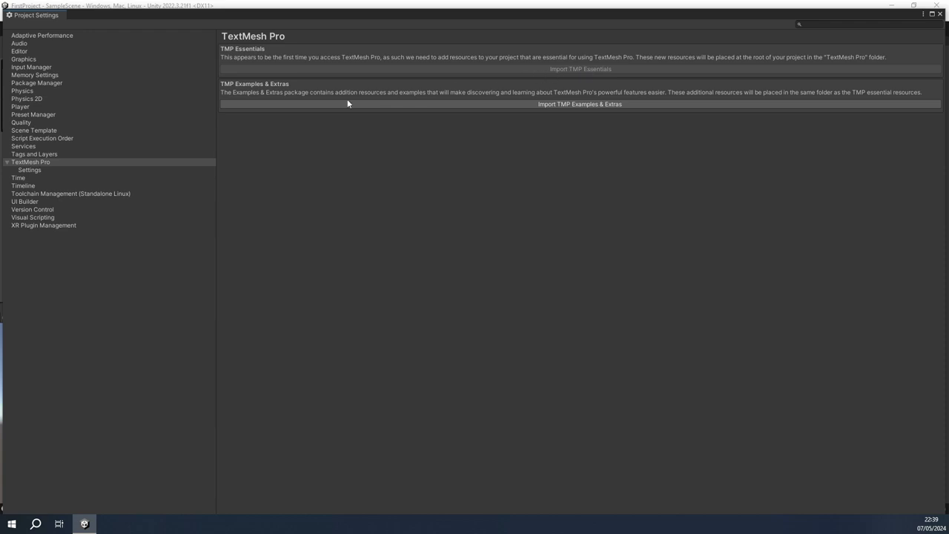
Turn off Enable Raycast Target in the TextMesh Pro Settings and close the window
click(29, 170)
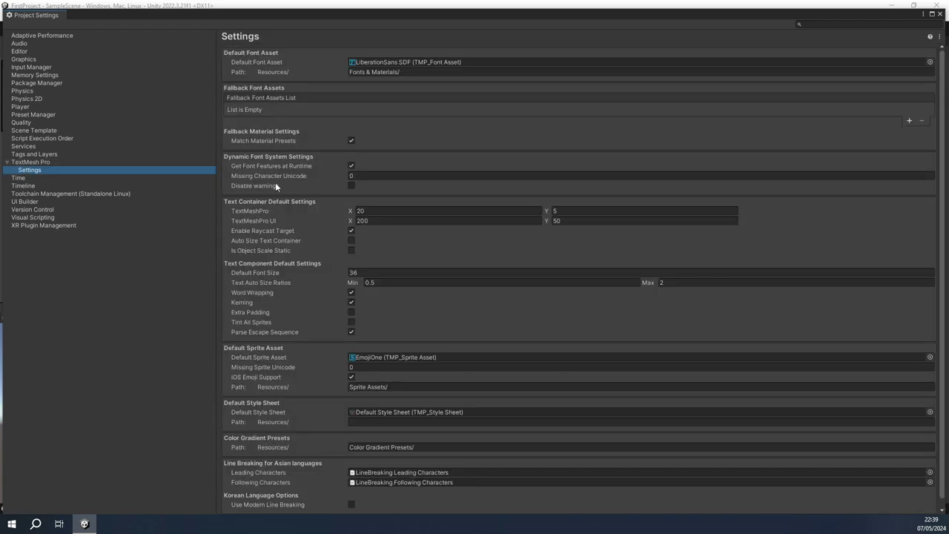
scroll(347, 188, down, 1)
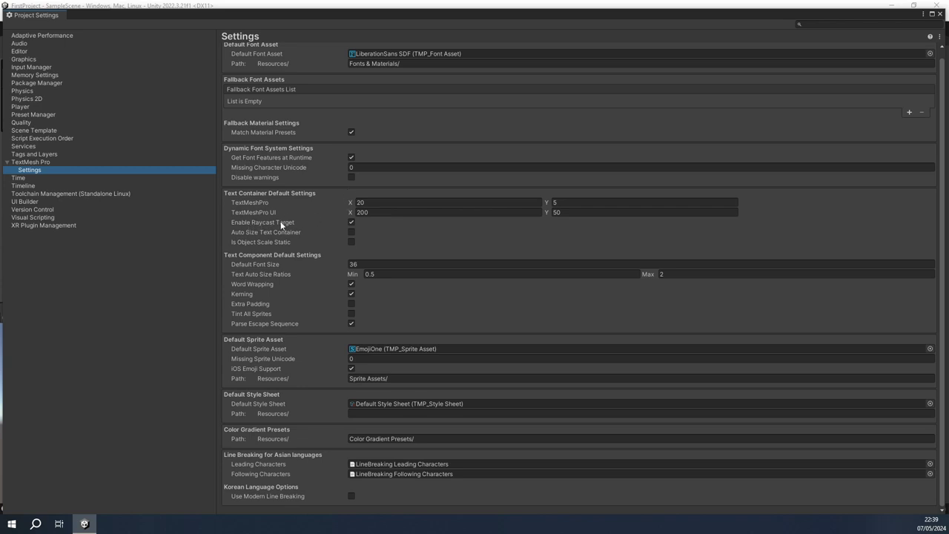
click(352, 222)
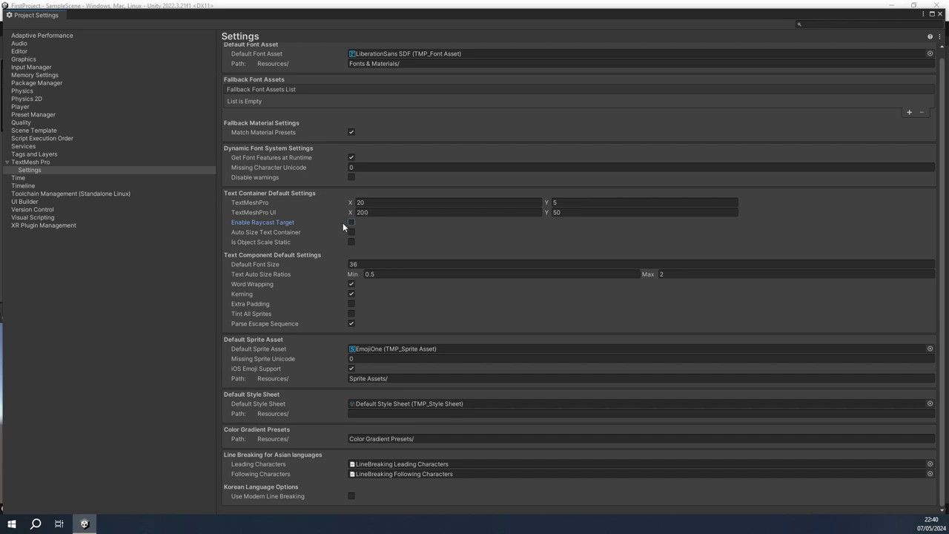
click(940, 14)
right_click(400, 126)
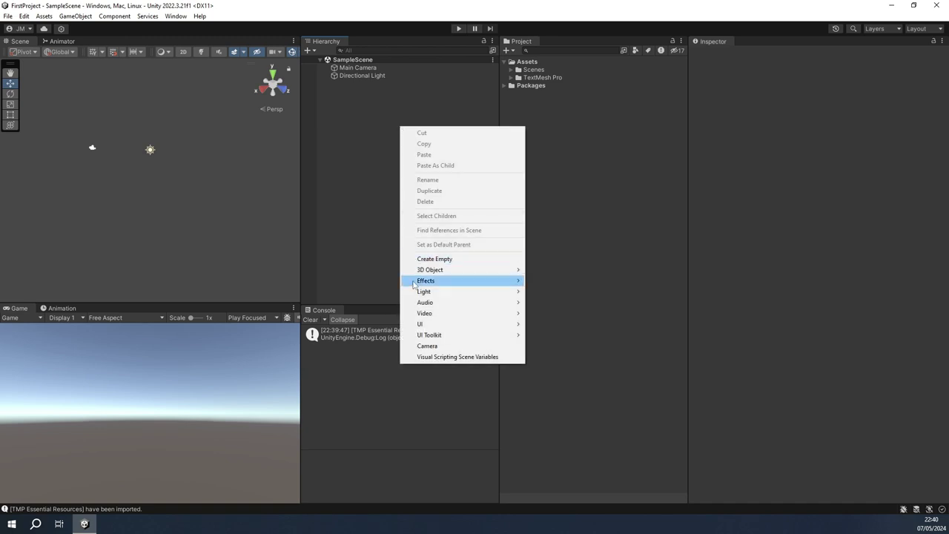
mouse_move(424, 329)
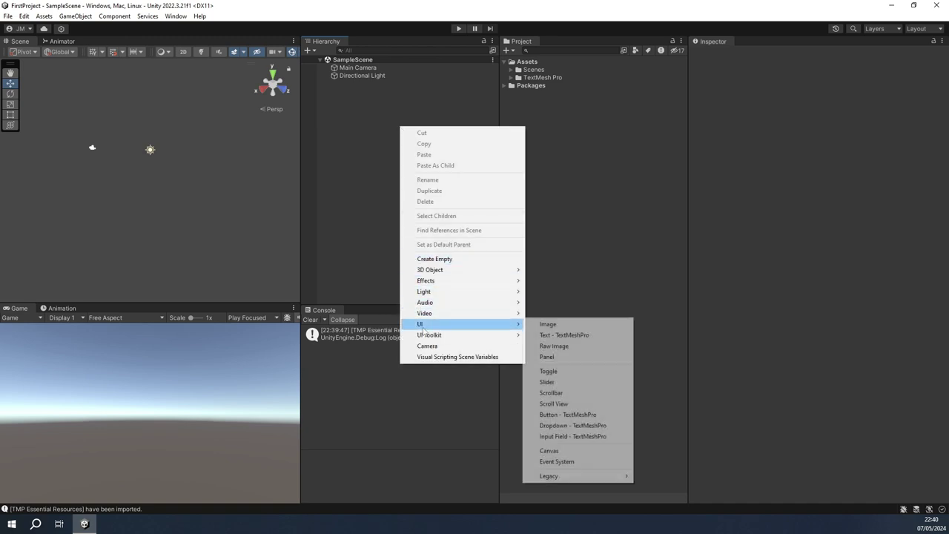
click(549, 450)
click(368, 90)
right_click(362, 84)
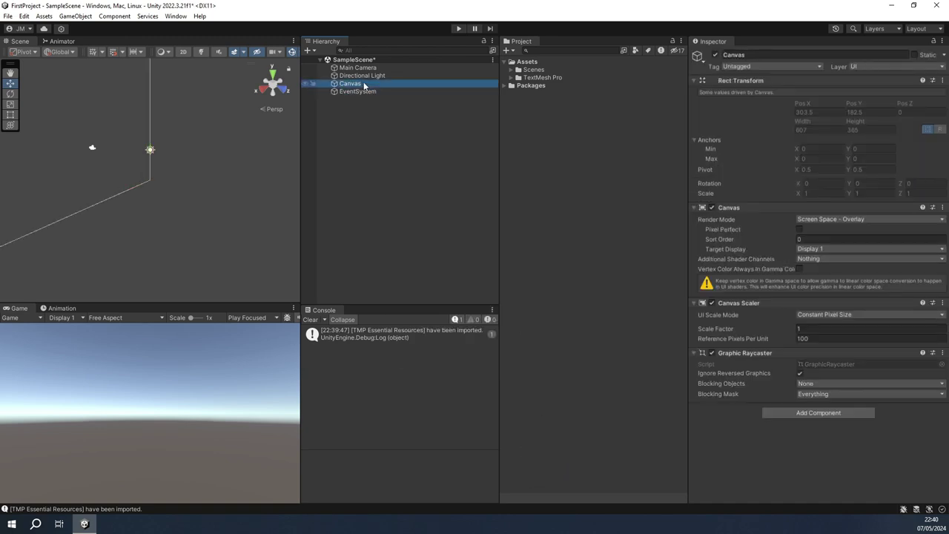
mouse_move(442, 304)
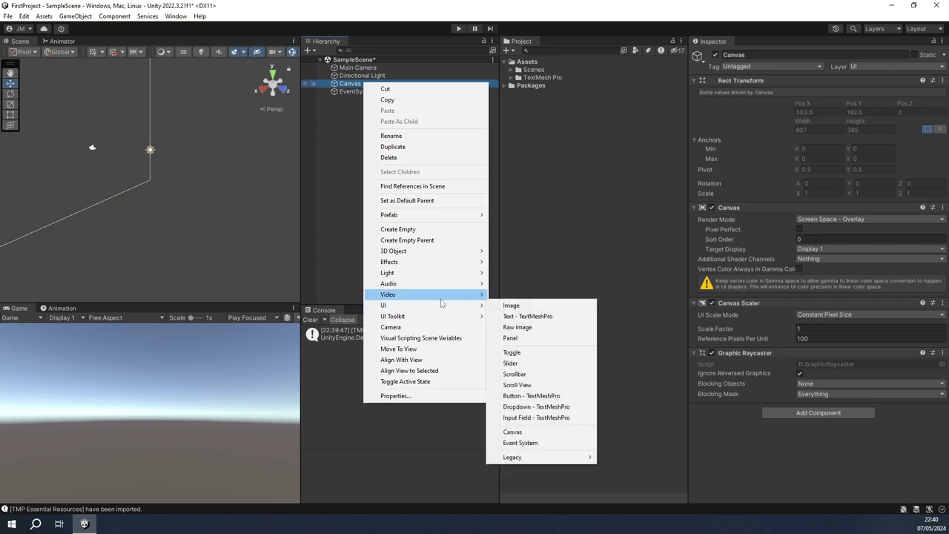
click(528, 316)
scroll(730, 245, down, 3)
scroll(737, 254, down, 2)
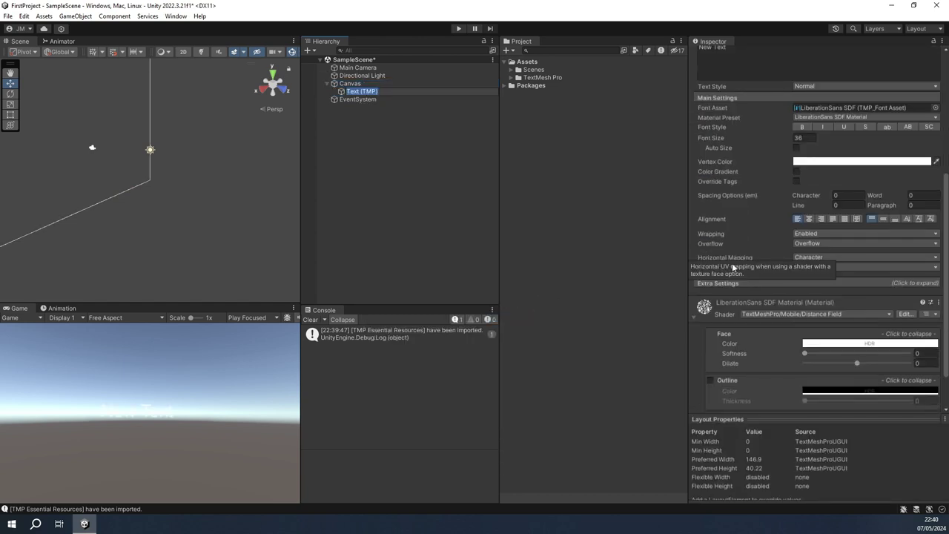
click(715, 279)
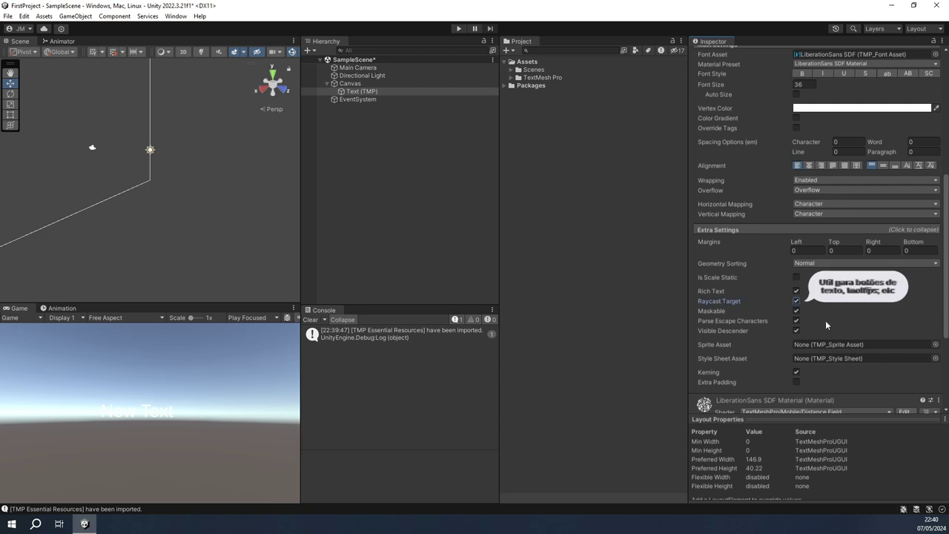
scroll(816, 315, up, 5)
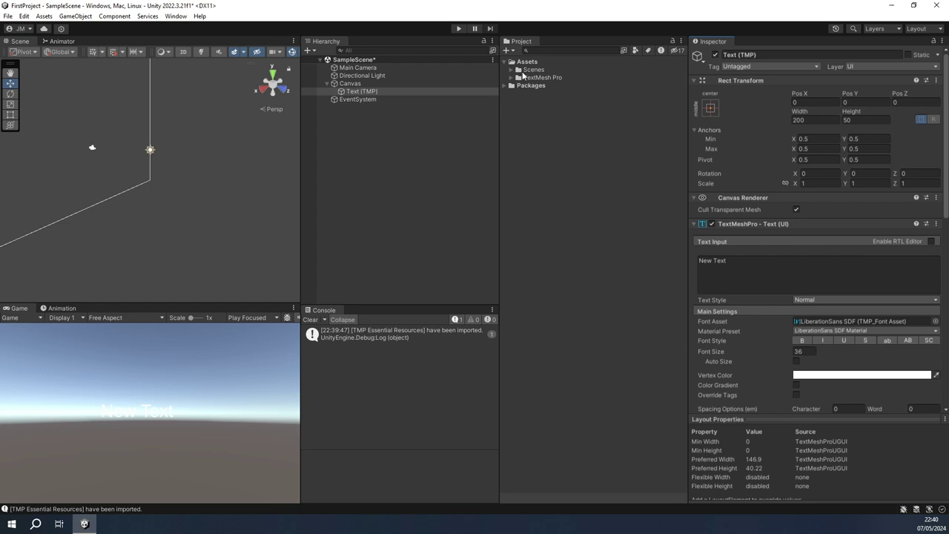
Create the Models and Audio folders under Assets
right_click(525, 95)
mouse_move(564, 106)
click(710, 68)
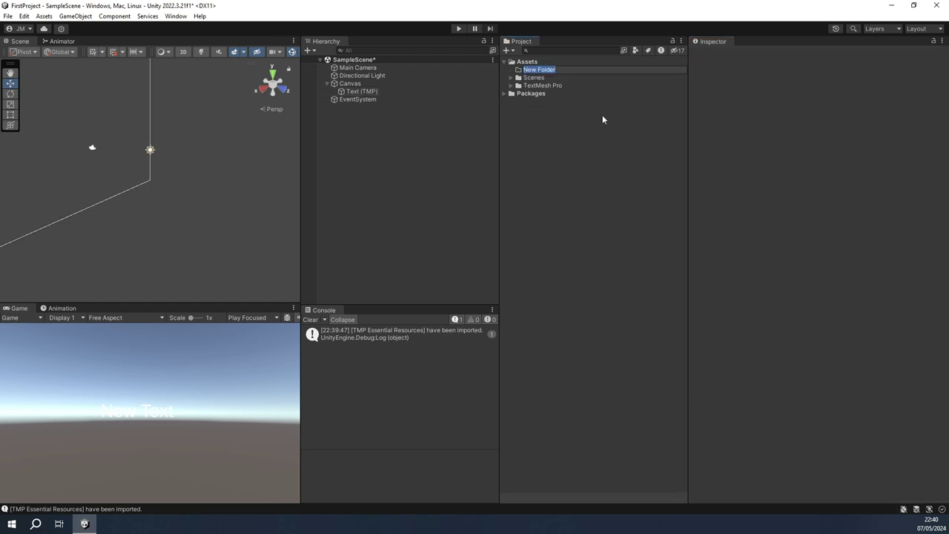
text(Models)
key(Return)
text(Externals)
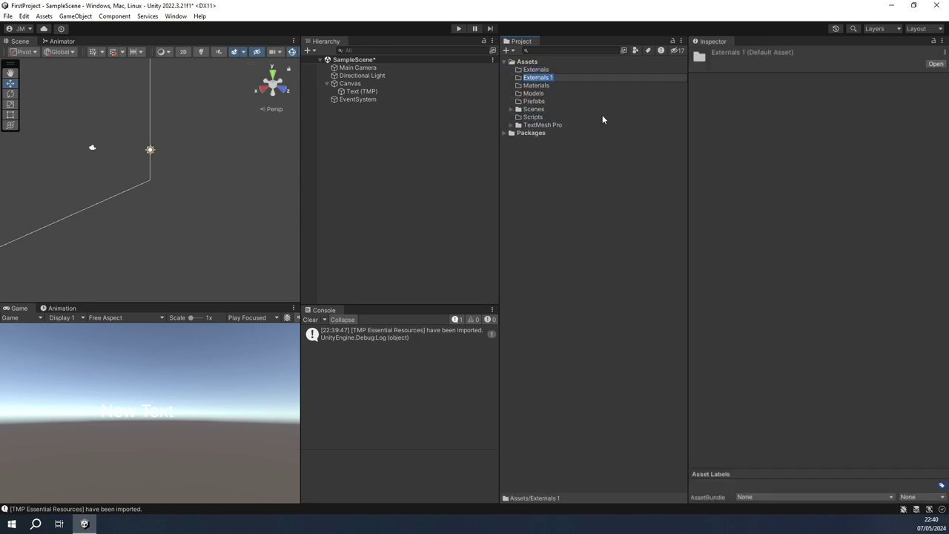
text(Au)
text(dio)
key(Return)
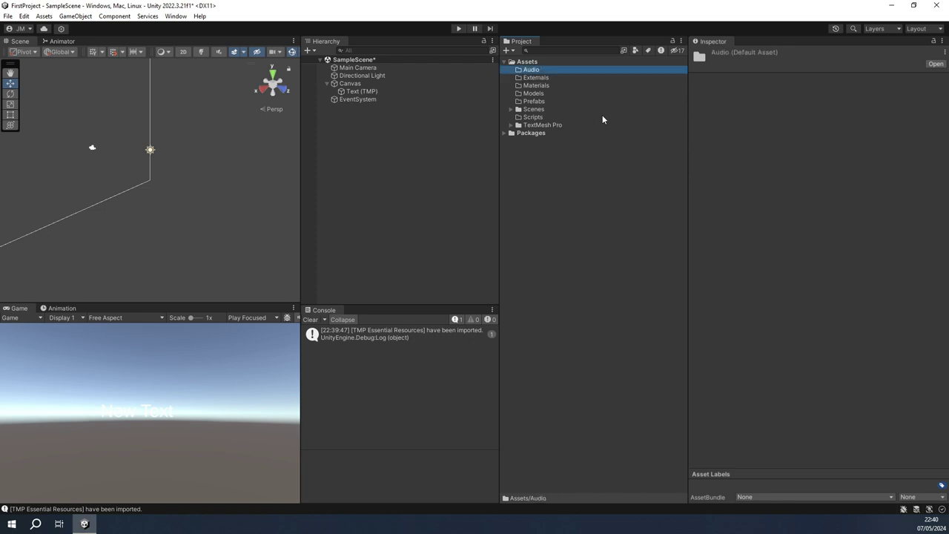
Add Sfx and Music subfolders inside the Audio folder
right_click(535, 72)
mouse_move(609, 75)
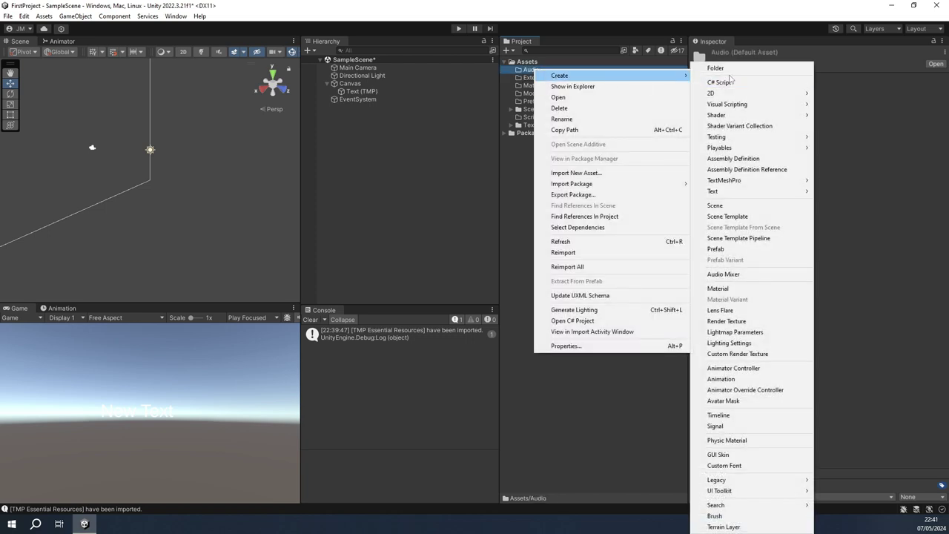
click(717, 68)
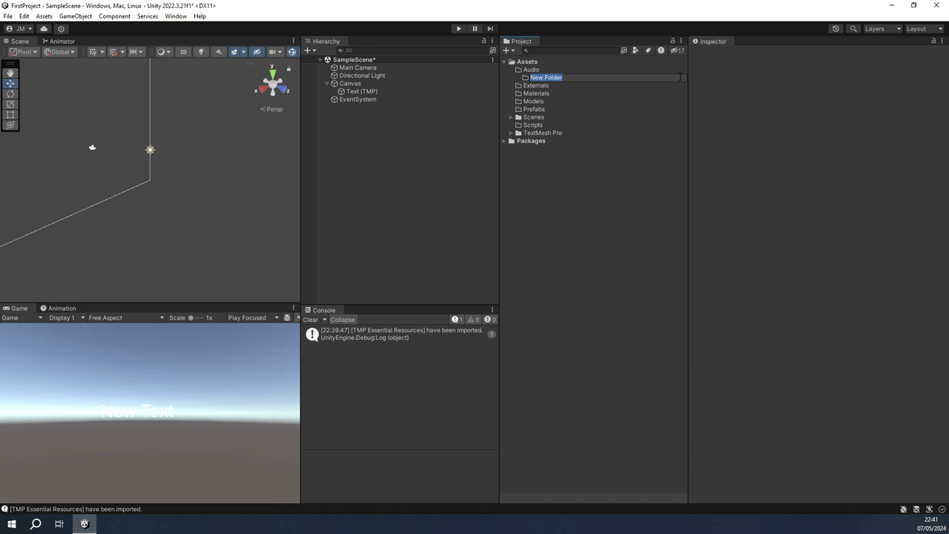
text(Sfx)
key(Return)
key(ctrl+d)
key(F2)
key(BackSpace)
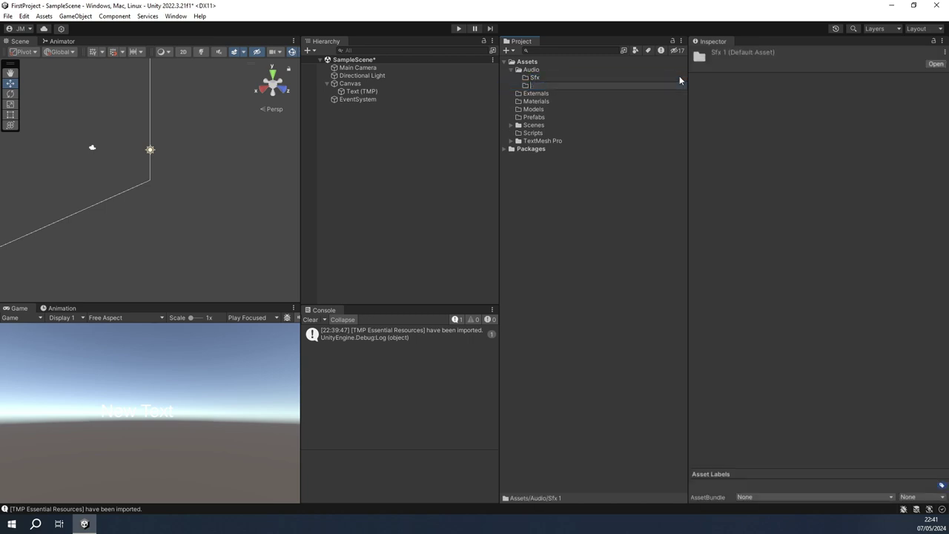
text(Music)
key(Return)
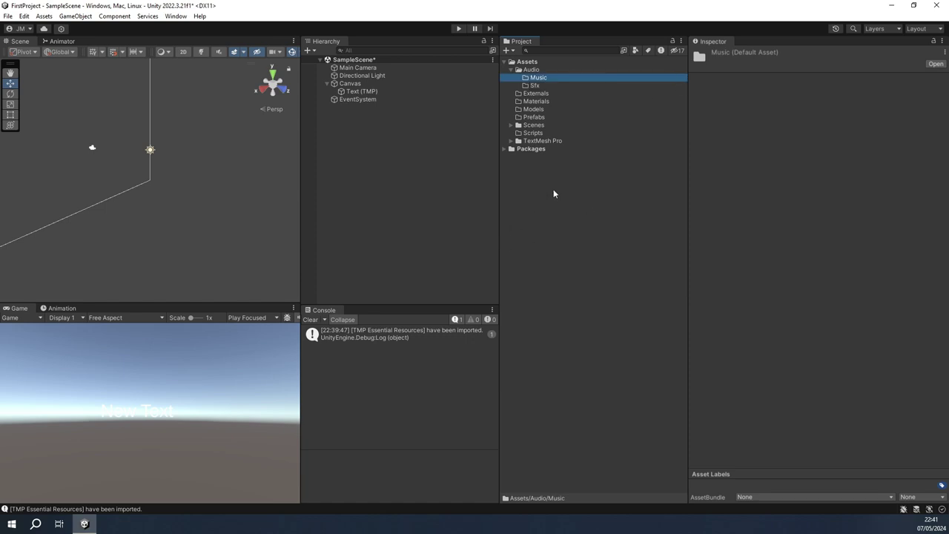
Create a Settings folder under Assets
right_click(557, 181)
mouse_move(609, 190)
click(740, 70)
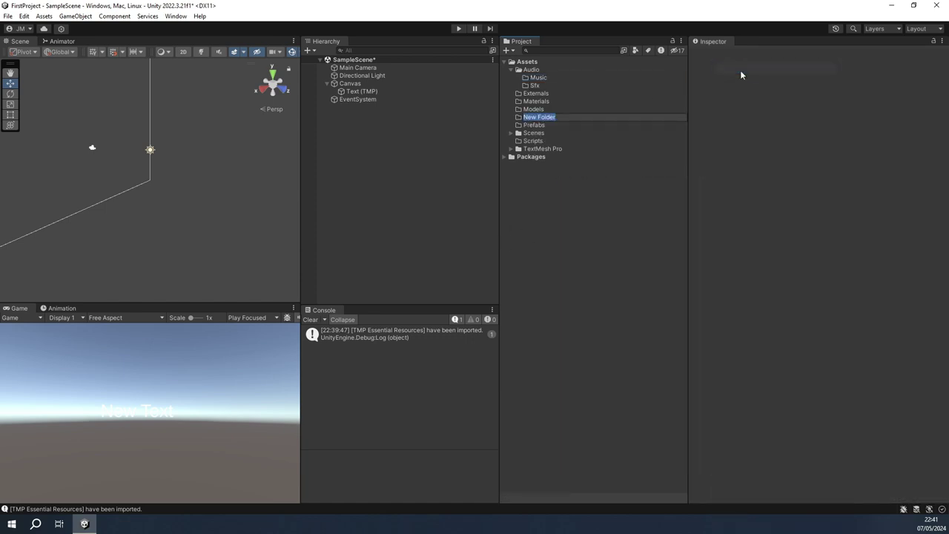
text(Settings)
key(Return)
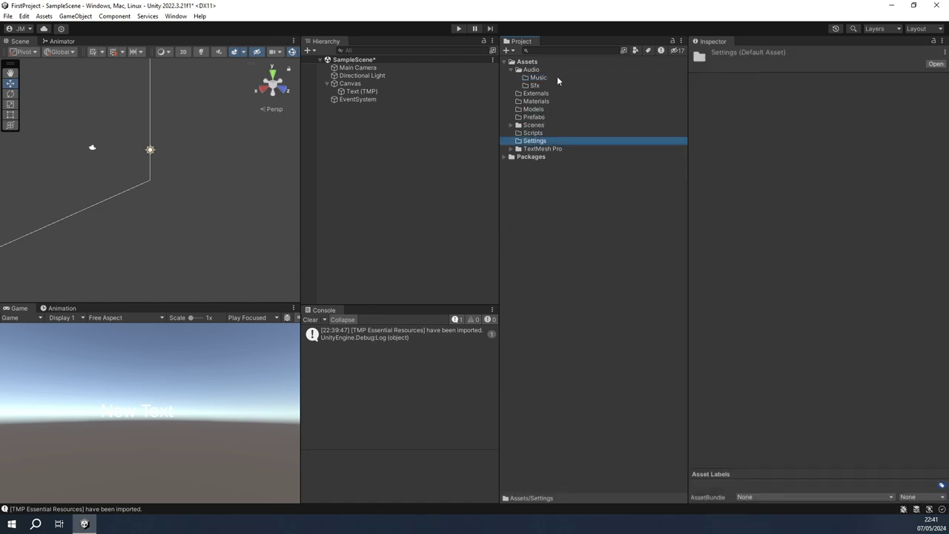
Collapse Audio and create a Sprites folder under Assets
click(512, 70)
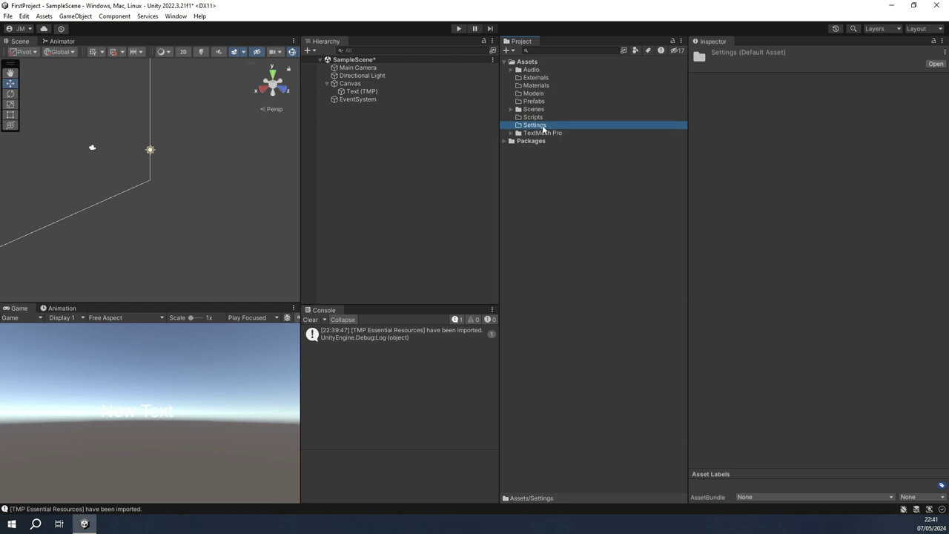
click(538, 168)
right_click(538, 168)
mouse_move(593, 175)
click(736, 71)
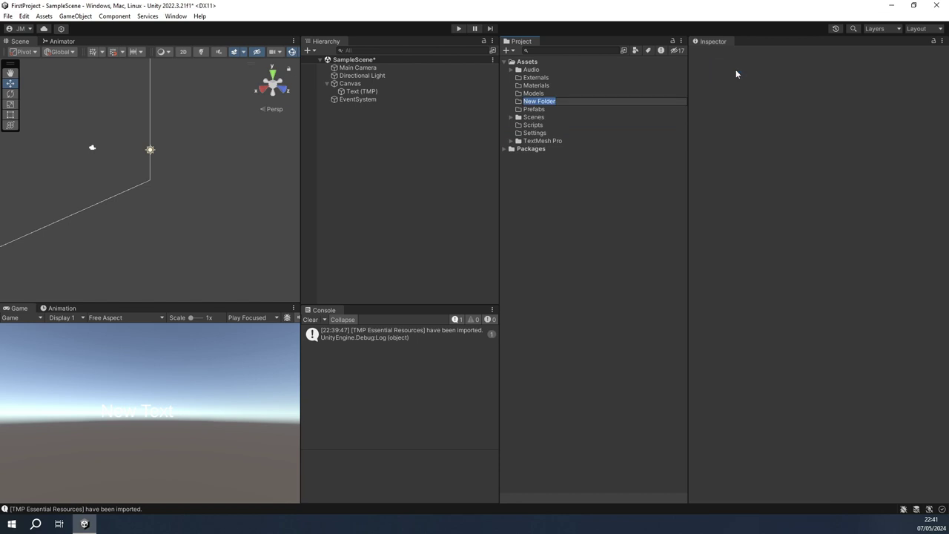
key(BackSpace)
text(rites)
key(Return)
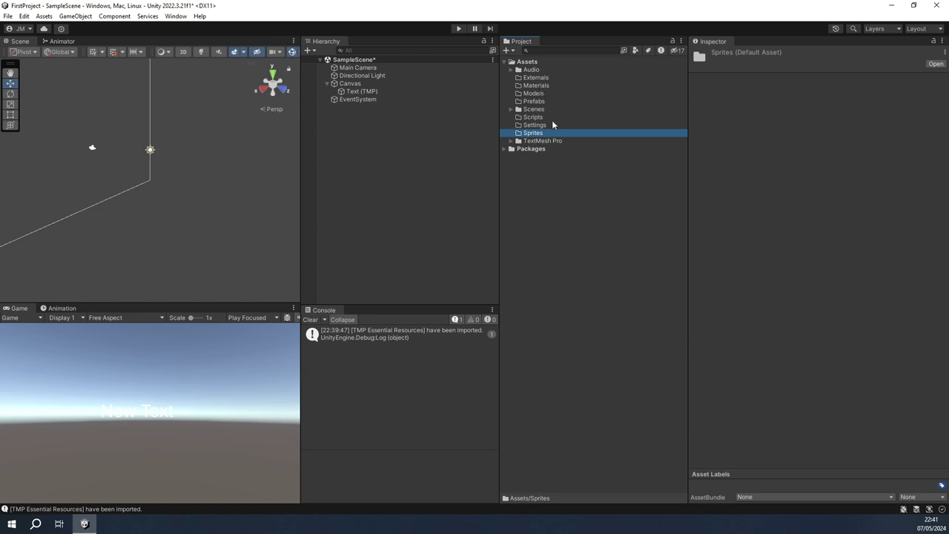
Move the TextMesh Pro folder into the Externals folder
click(539, 171)
click(532, 78)
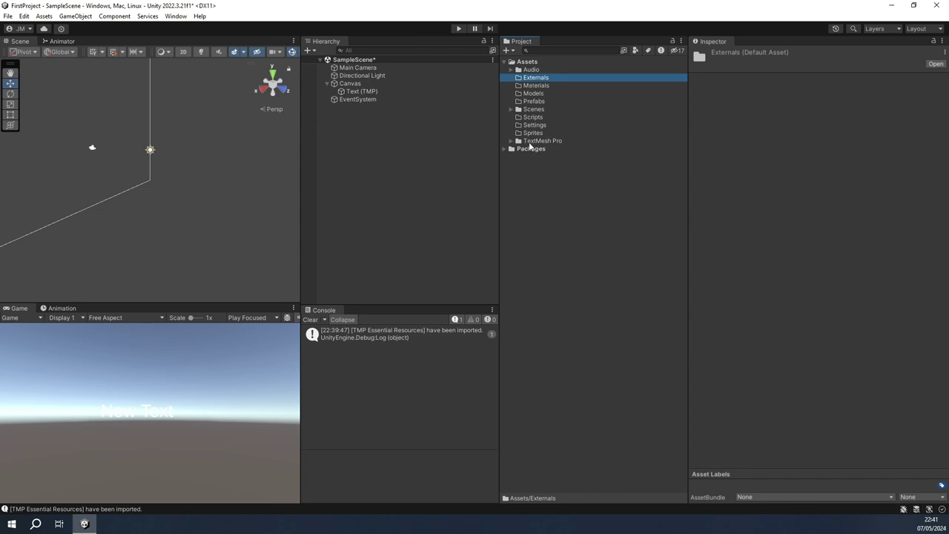
drag(531, 142, 549, 139)
click(510, 141)
click(512, 141)
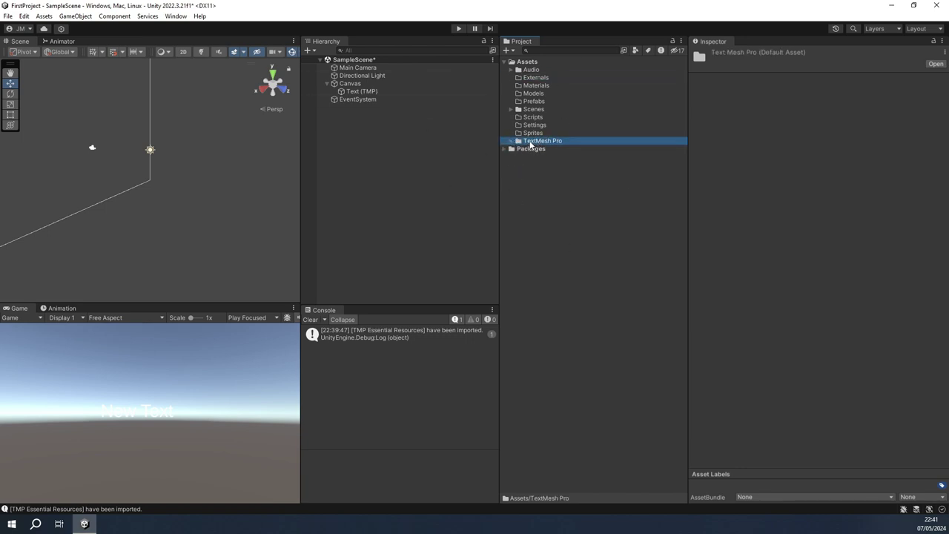
drag(540, 142, 538, 77)
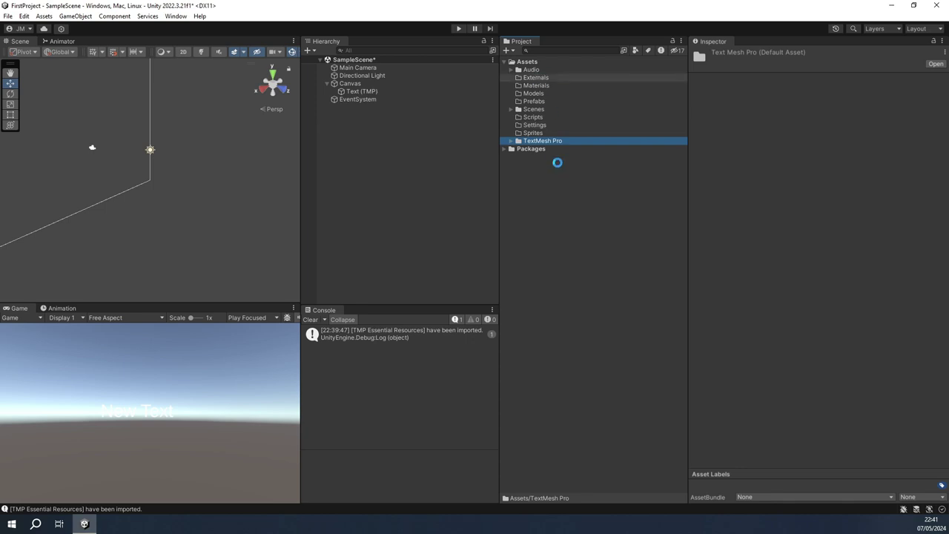
Create a C# script named Player inside the Scripts folder
right_click(532, 119)
mouse_move(563, 126)
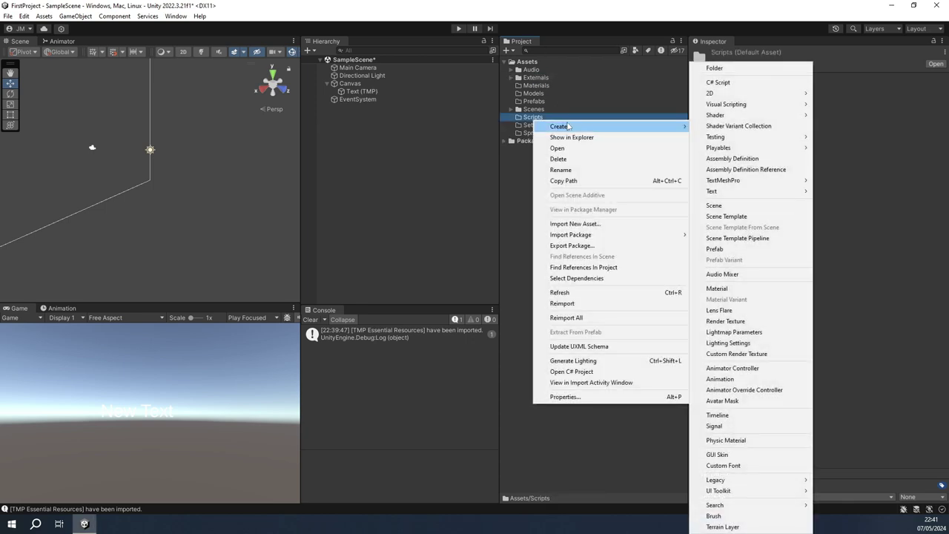
click(746, 84)
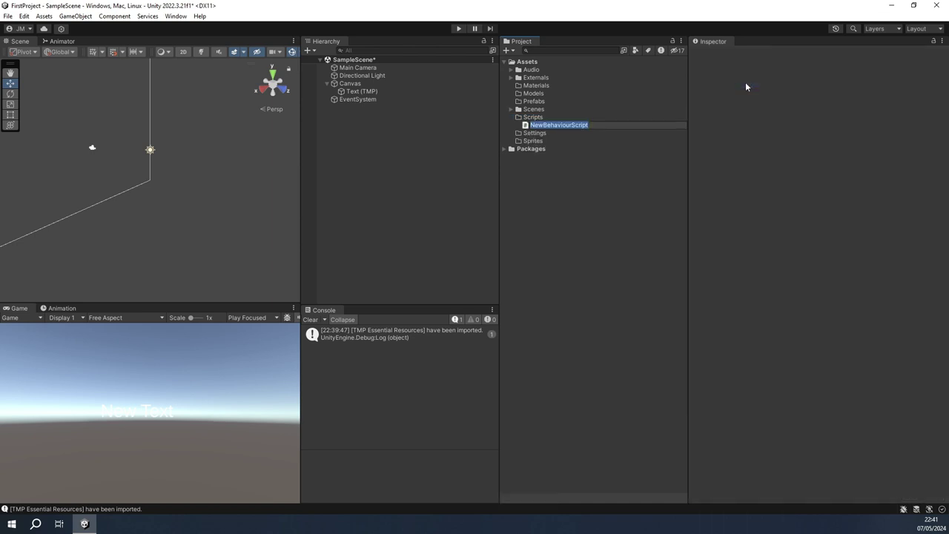
text(Player)
key(Return)
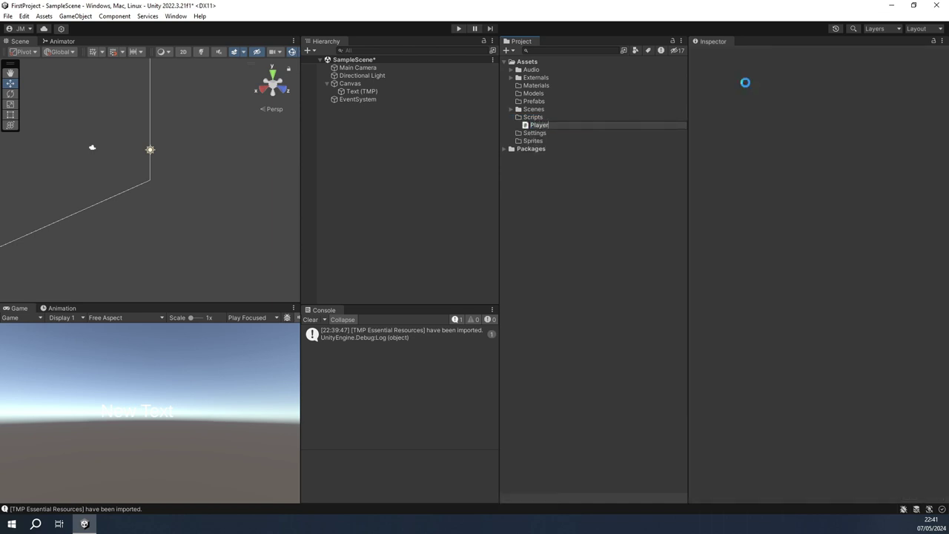
click(576, 166)
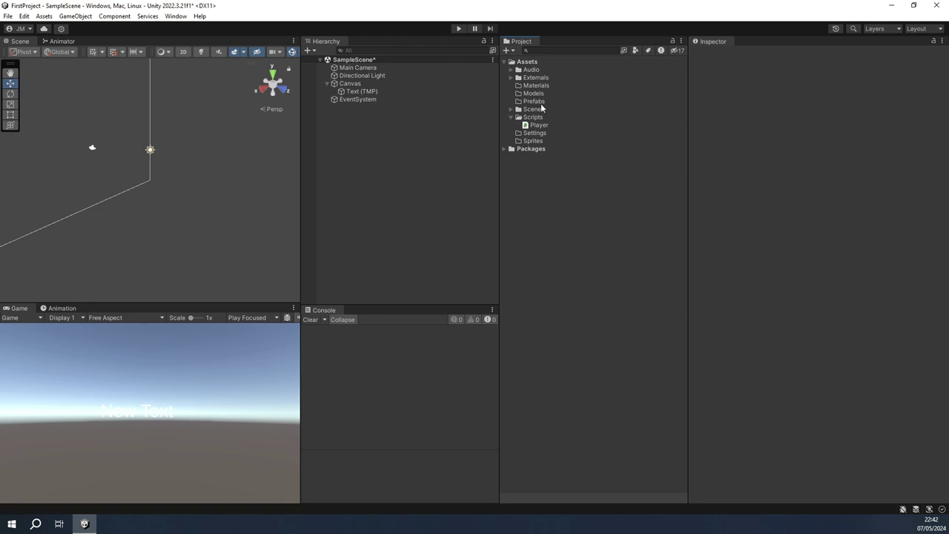
Browse the new Assets folders, selecting Audio through Sprites and then Sprites alone
click(510, 117)
click(510, 117)
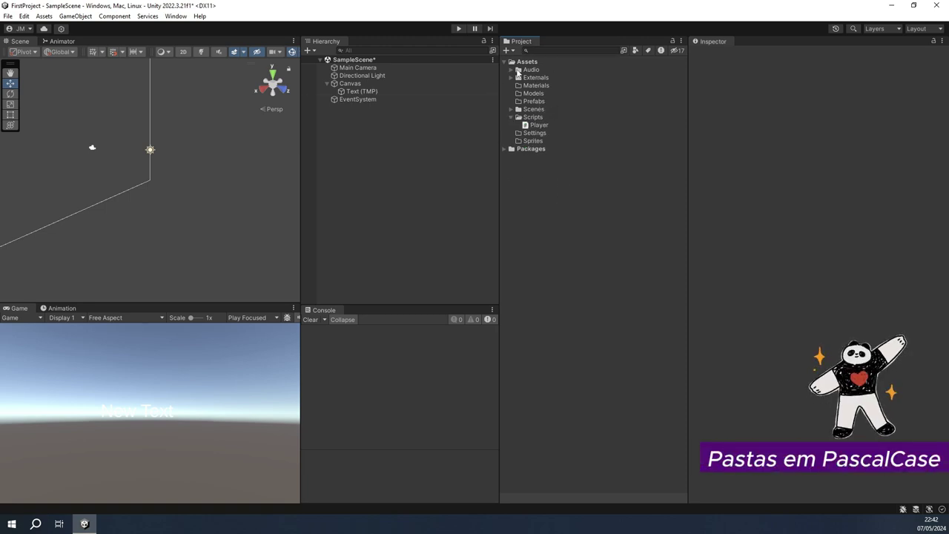
click(523, 71)
click(527, 86)
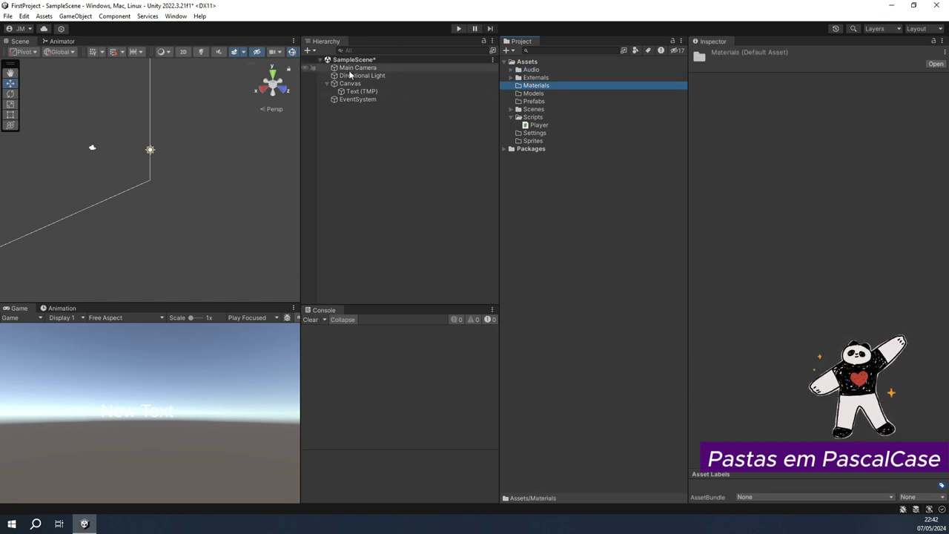
click(531, 70)
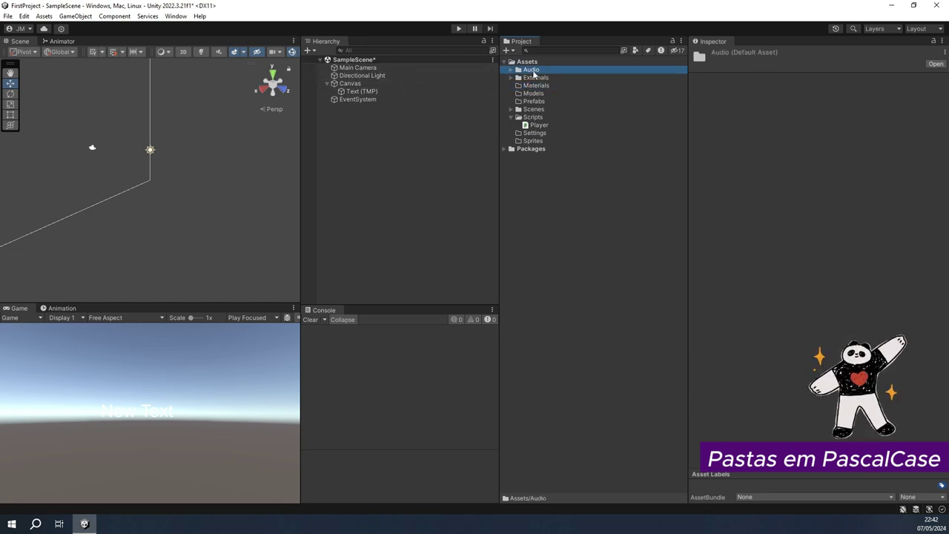
shift+click(538, 141)
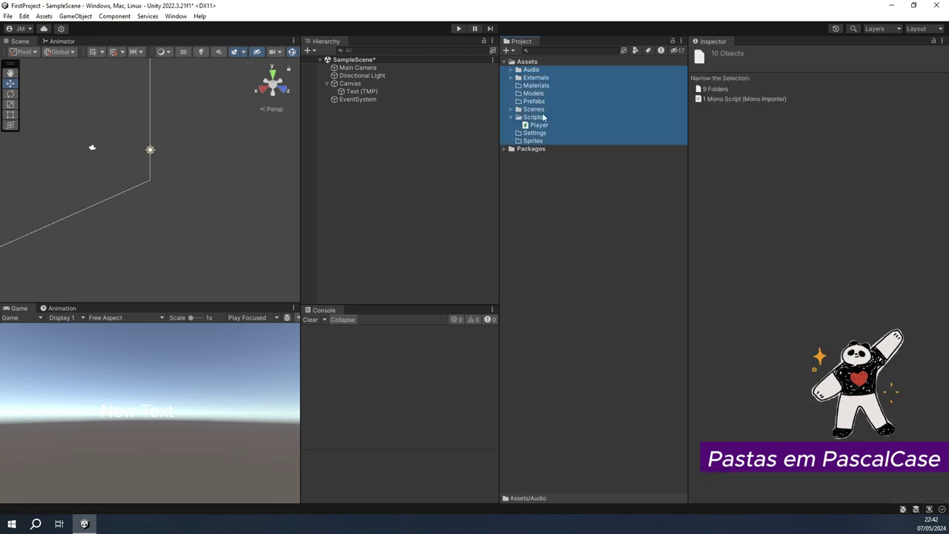
click(533, 140)
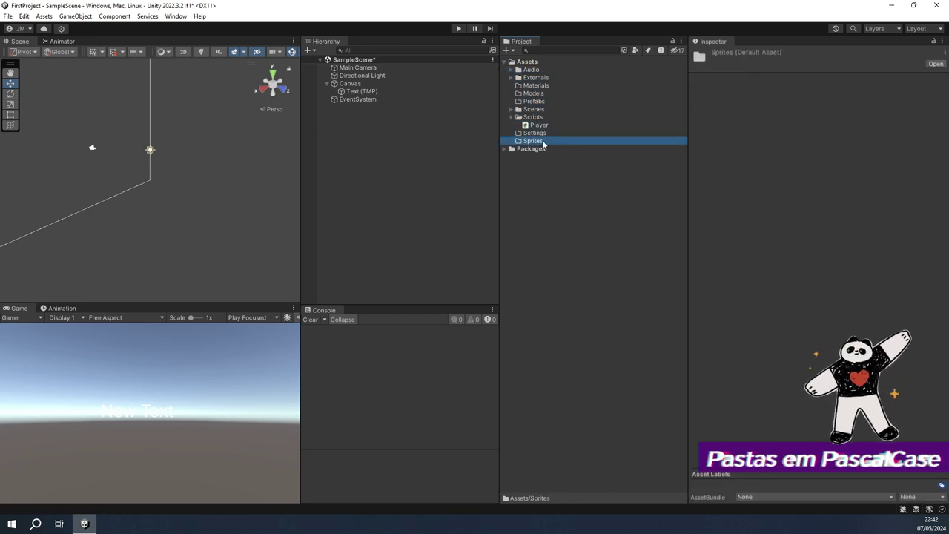
Create a new material in Materials and name it Mat_Red
right_click(537, 85)
mouse_move(554, 92)
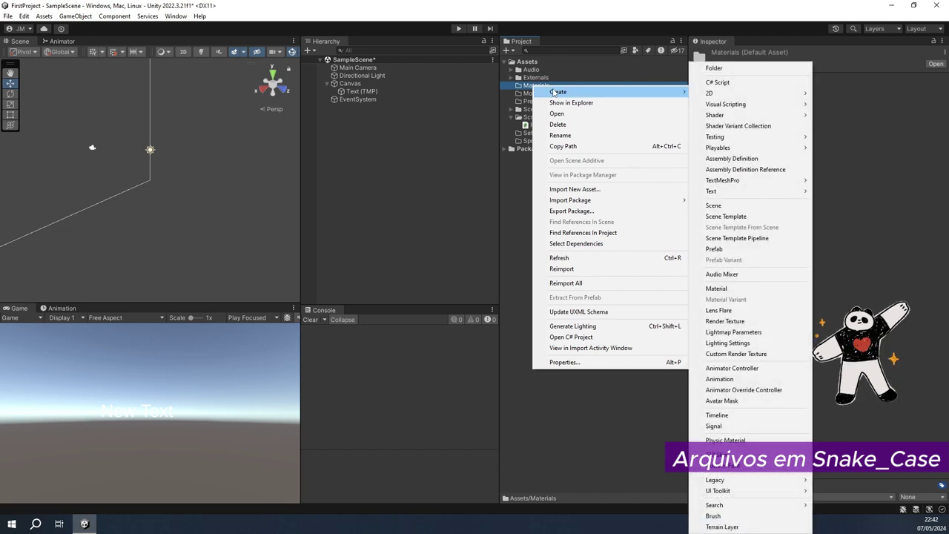
click(718, 288)
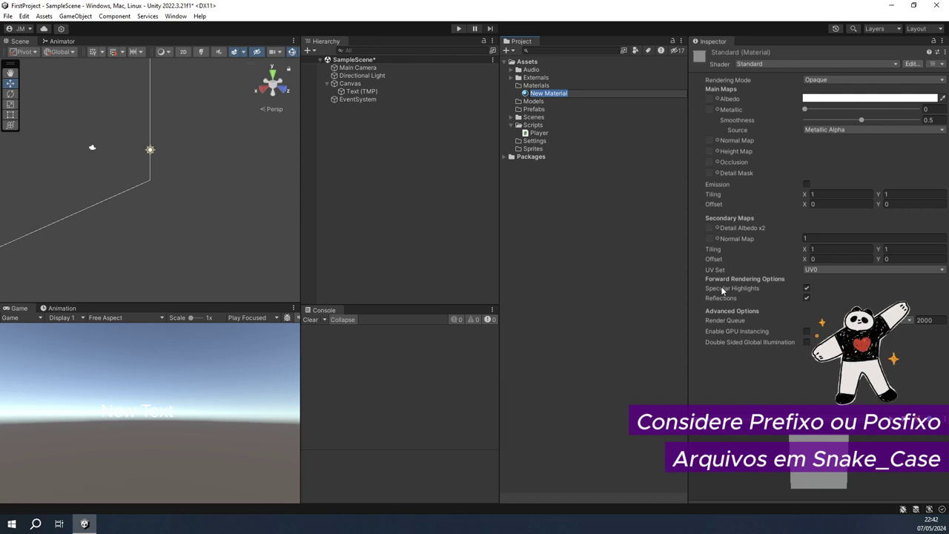
key(BackSpace)
text(Mat)
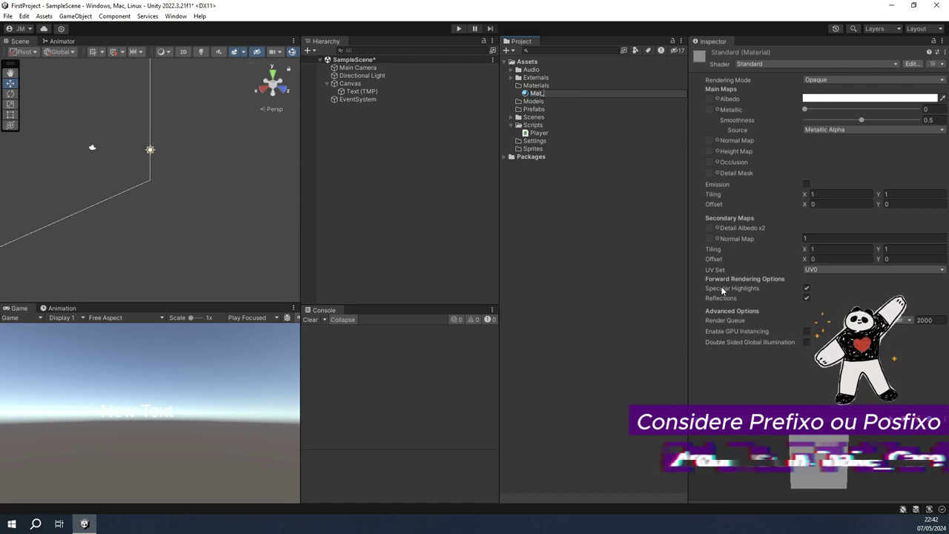
text(_Material)
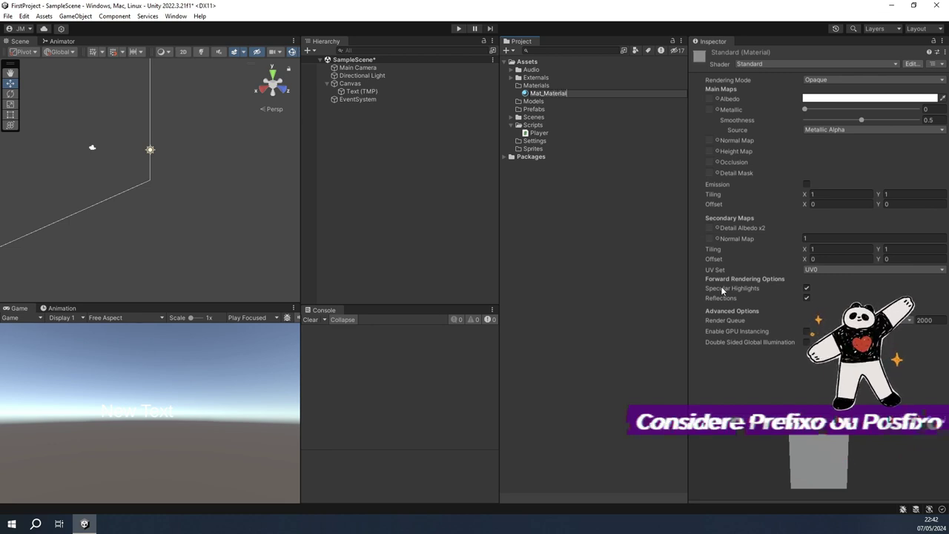
text(Name)
key(Return)
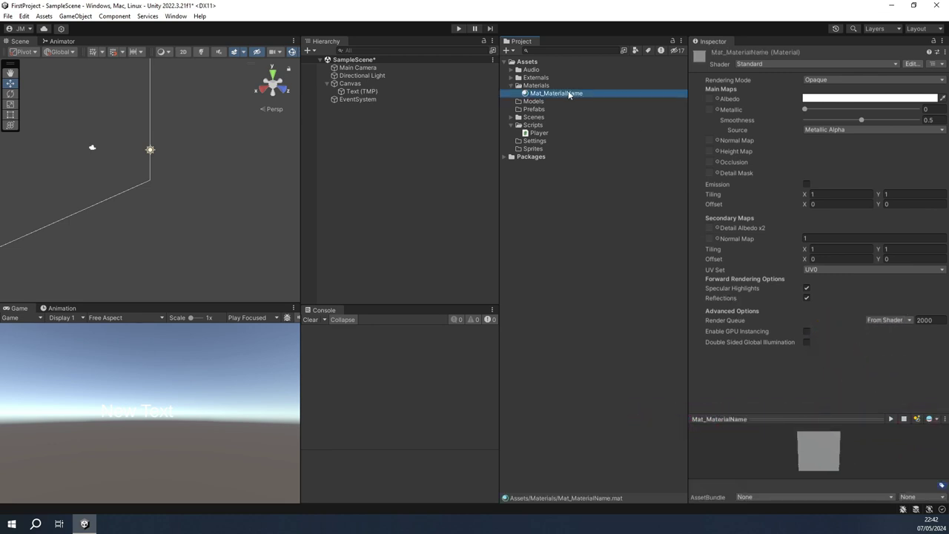
click(554, 93)
text(Red)
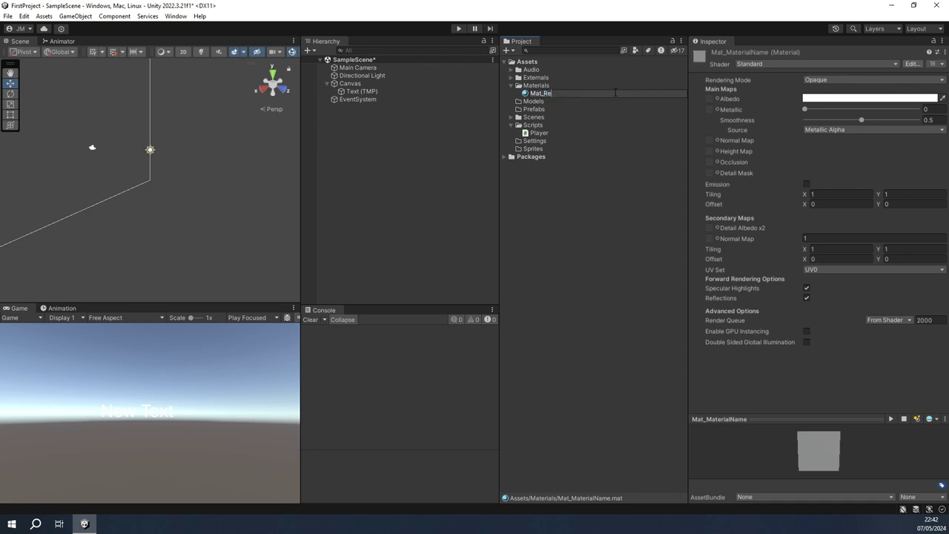
key(Return)
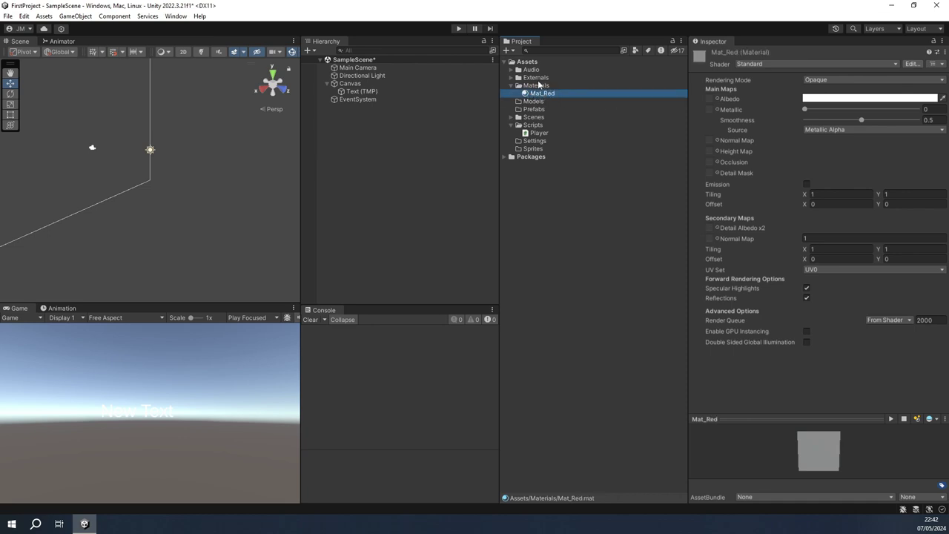
Set Mat_Red's albedo colour to red
click(853, 97)
click(839, 377)
click(939, 90)
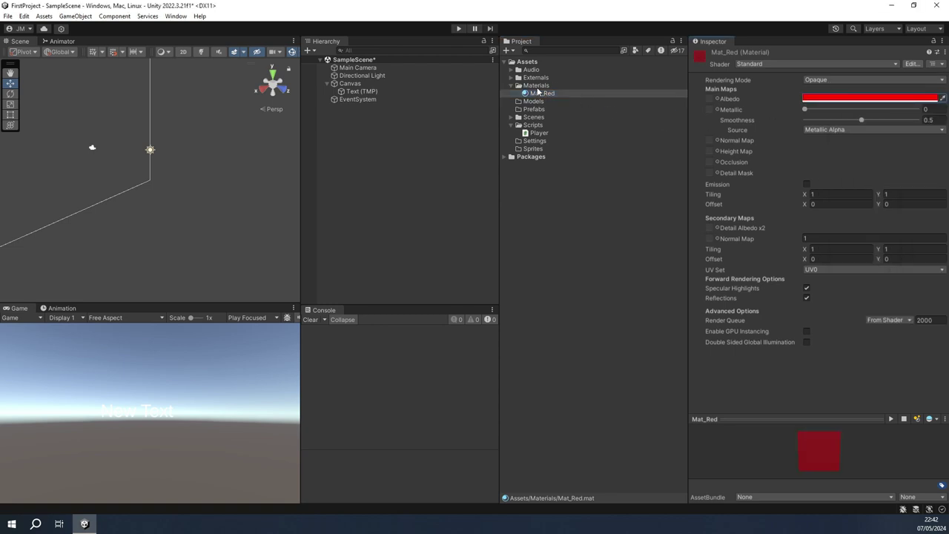
click(535, 78)
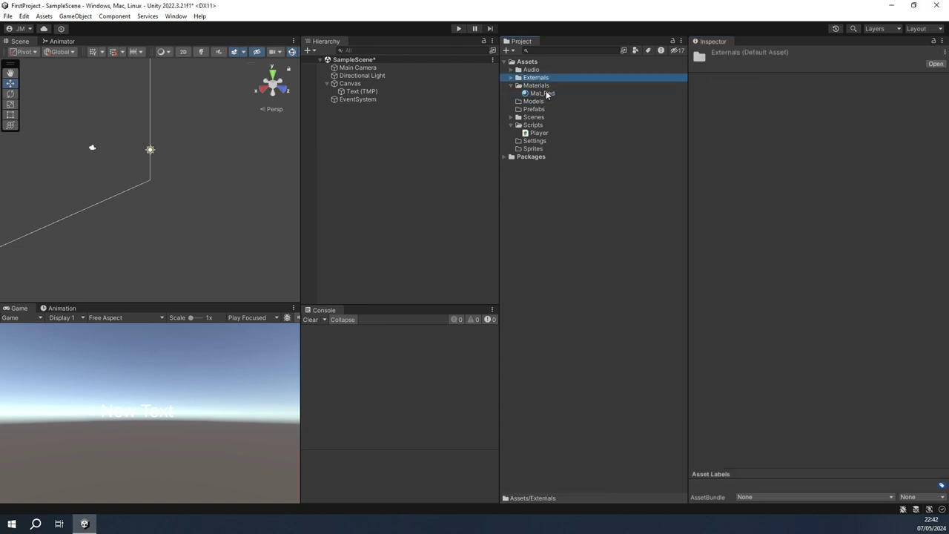
click(537, 151)
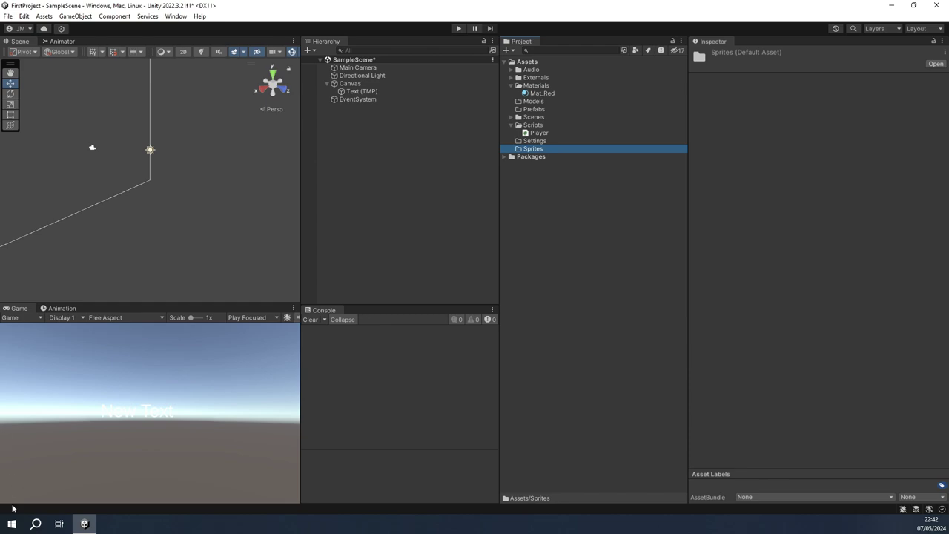
Set Spr_Fertilizer through Spr_Sycthe to Texture Type Sprite (2D and UI) and apply
click(84, 523)
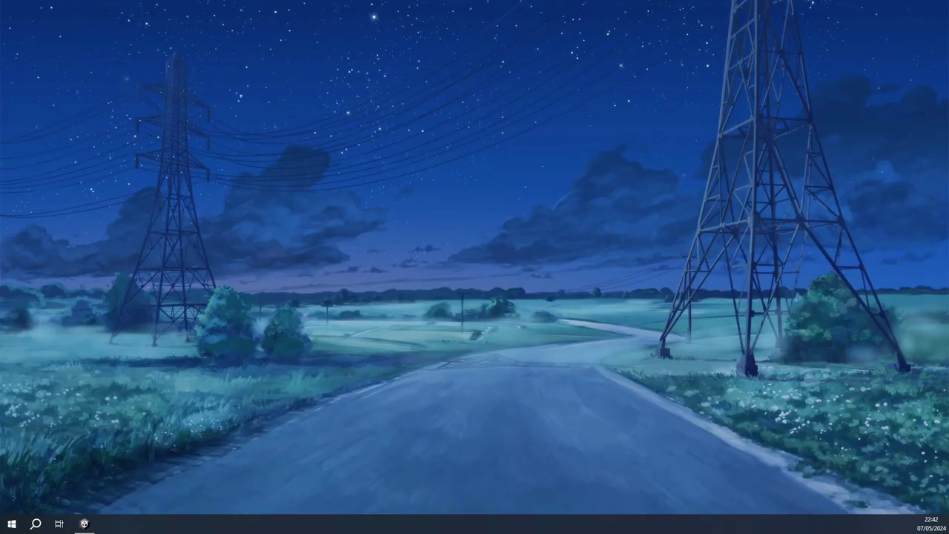
click(84, 523)
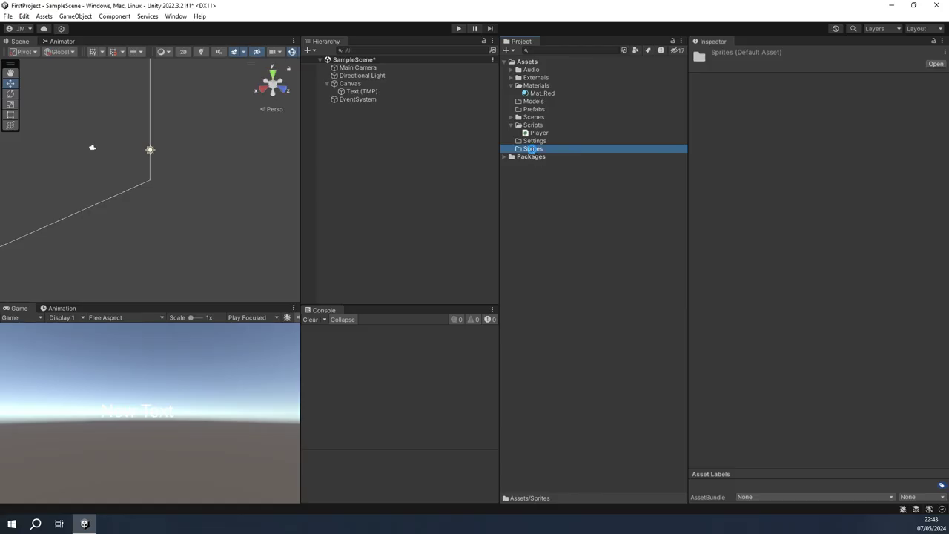
click(510, 149)
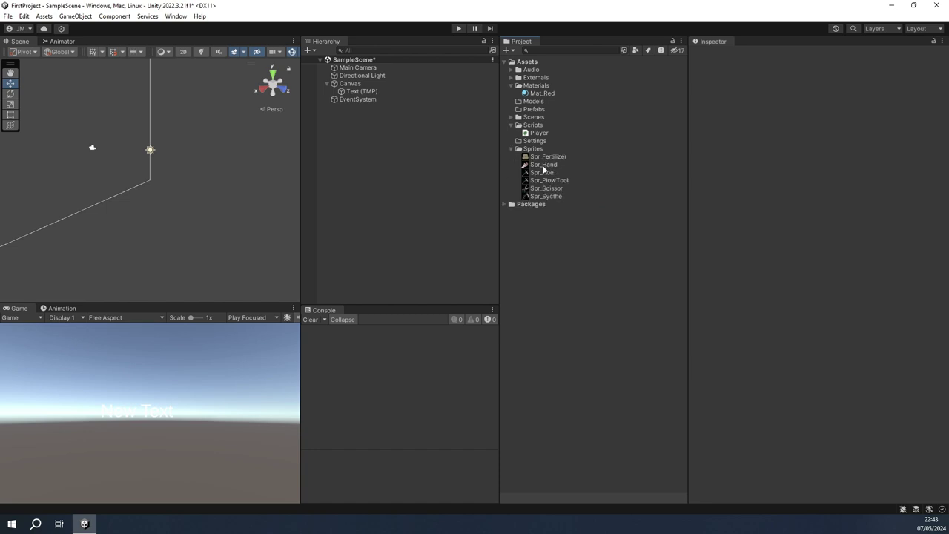
click(547, 157)
shift+click(549, 195)
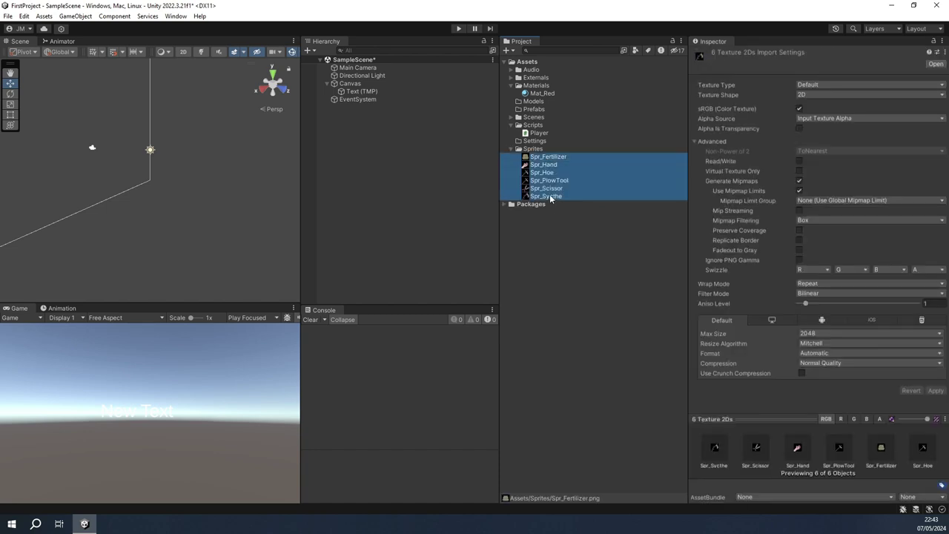
click(814, 87)
click(844, 129)
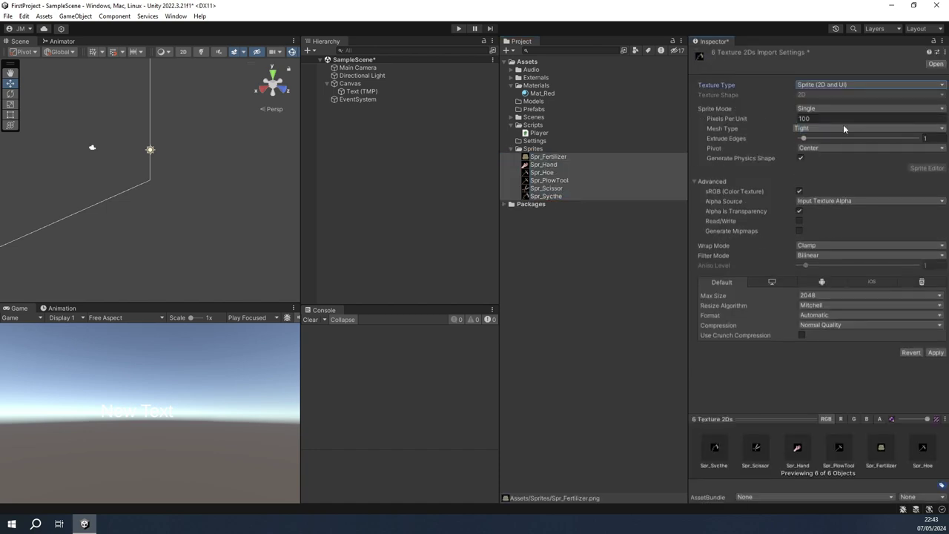
click(935, 352)
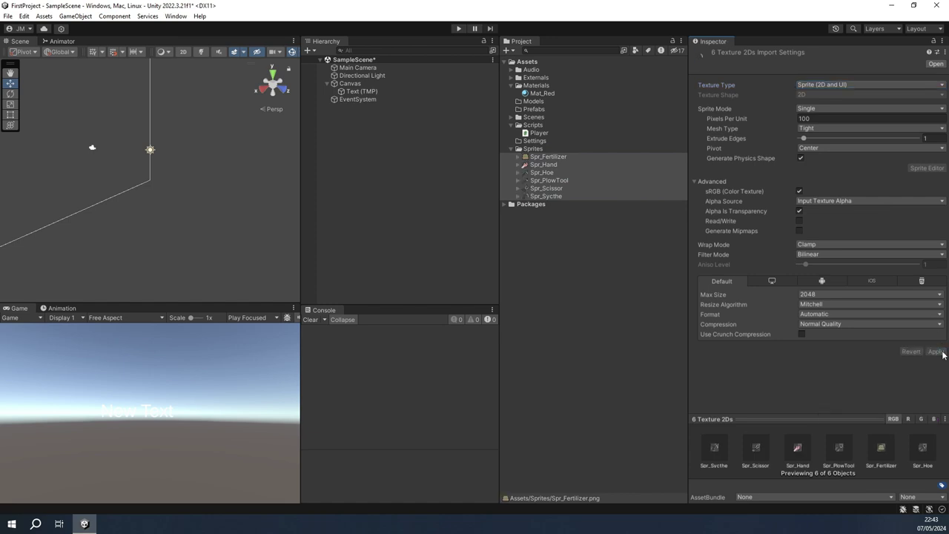
click(541, 158)
click(540, 158)
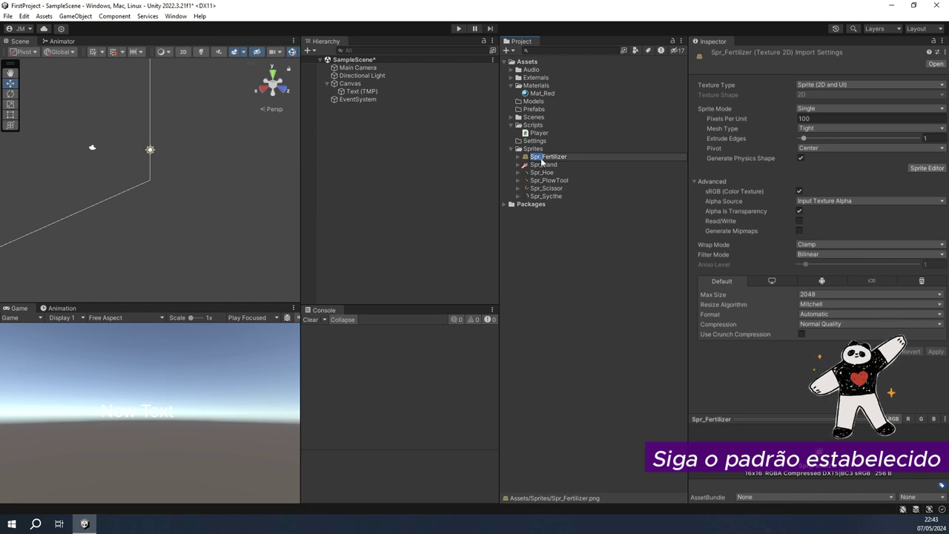
Rename Spr_Fertilizer and Spr_Hand to Icon_Fertilizer and Icon_Hand
key(Escape)
click(543, 159)
text(Icon)
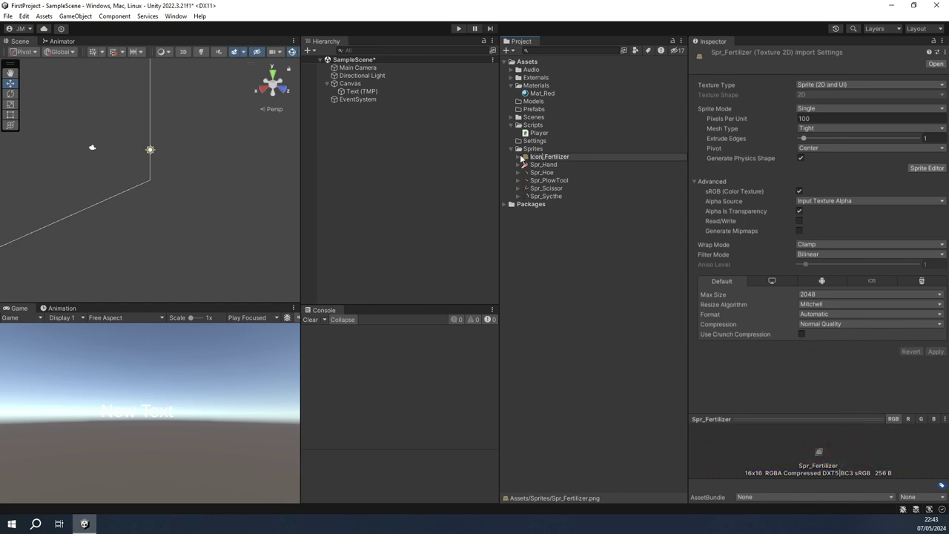
key(Return)
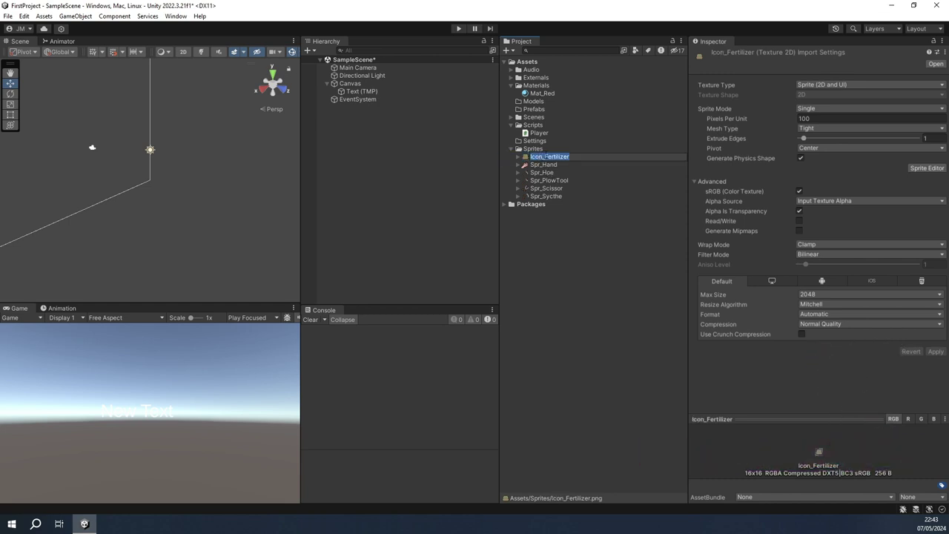
click(546, 164)
key(F2)
mouse_move(542, 164)
mouse_down()
mouse_move(518, 168)
mouse_move(529, 181)
mouse_up()
text(Icon)
click(541, 172)
key(F2)
Rename the remaining sprites to Icon_Hoe, Icon_PlowTool, Icon_Scissor and Icon_Sycthe
text(Icon)
click(549, 183)
key(F2)
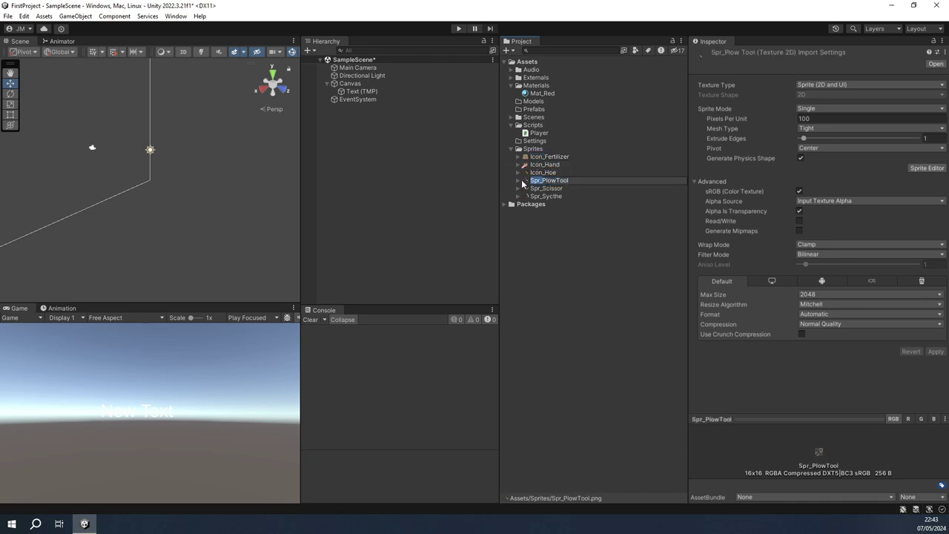
text(Icon)
click(542, 190)
key(F2)
click(552, 196)
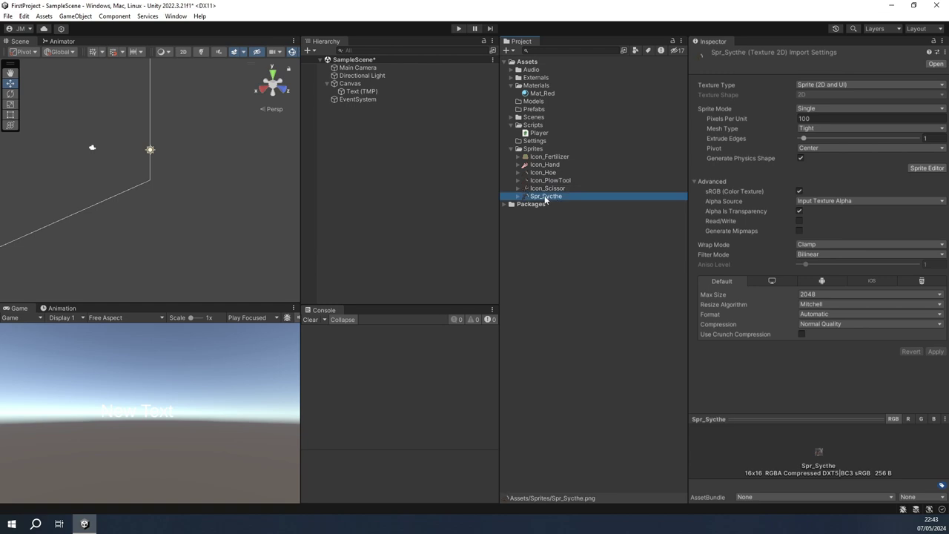
key(F2)
drag(540, 196, 529, 196)
text(Icon)
click(561, 181)
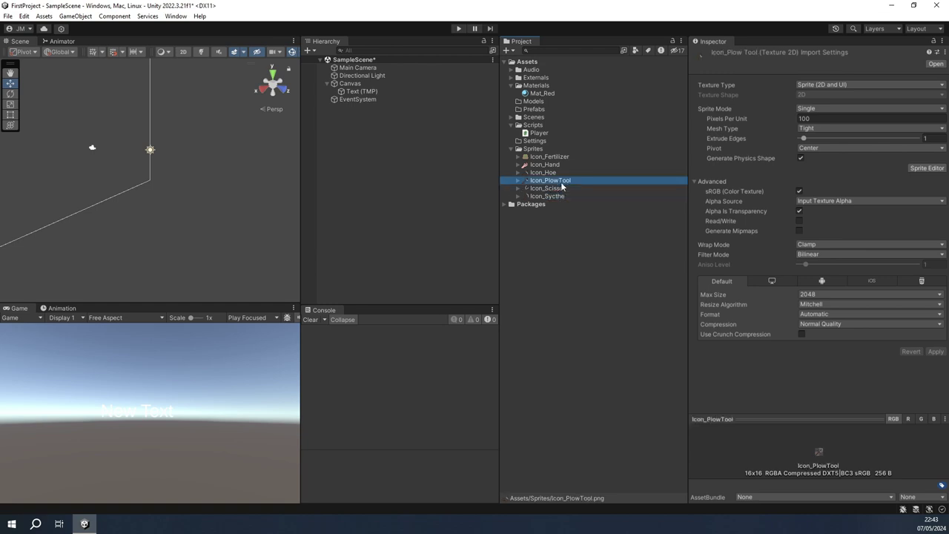
click(550, 134)
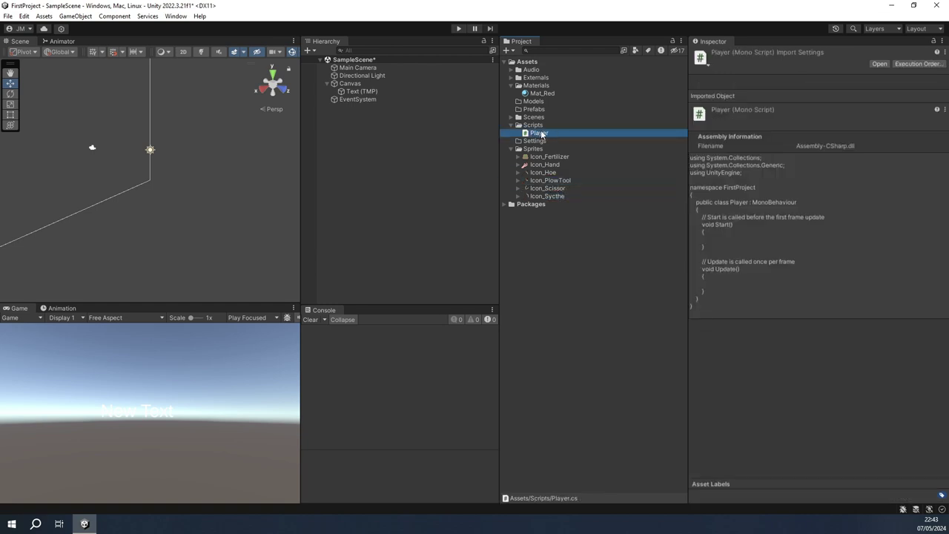
Clear the Project search and collapse Canvas in the Hierarchy so Text (TMP) is hidden
click(545, 48)
text(Player)
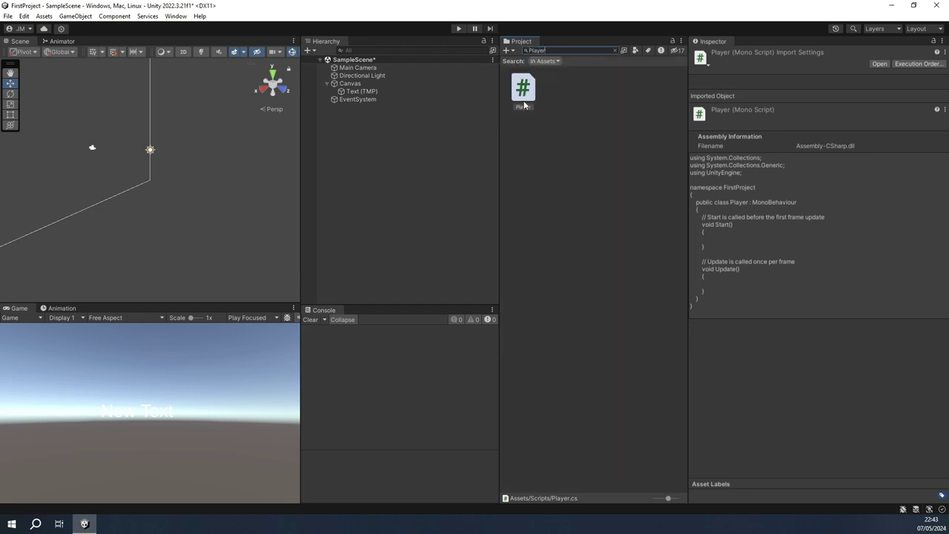
click(615, 49)
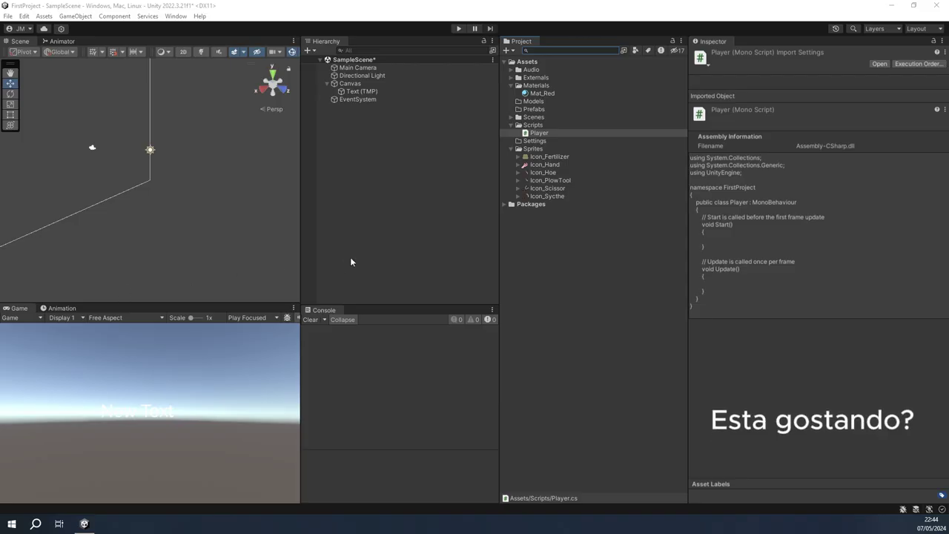
click(410, 165)
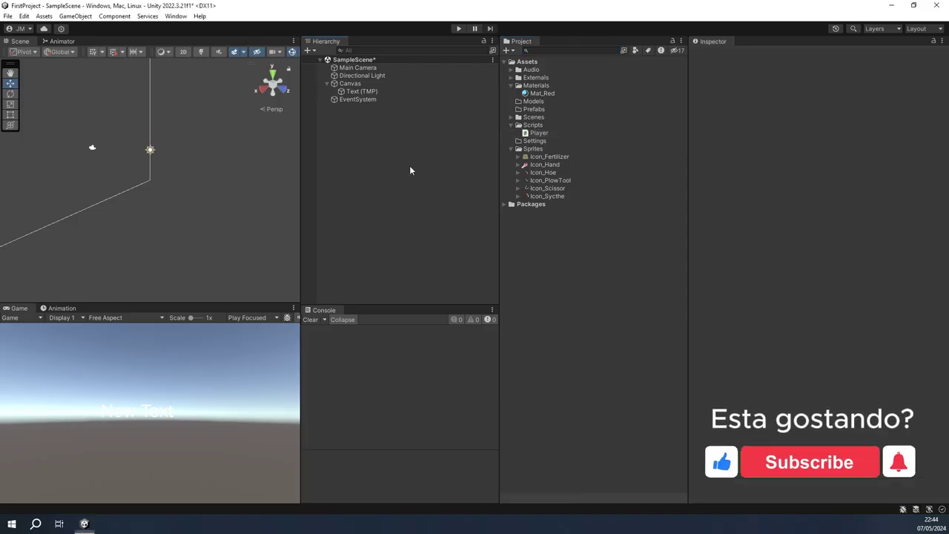
click(325, 83)
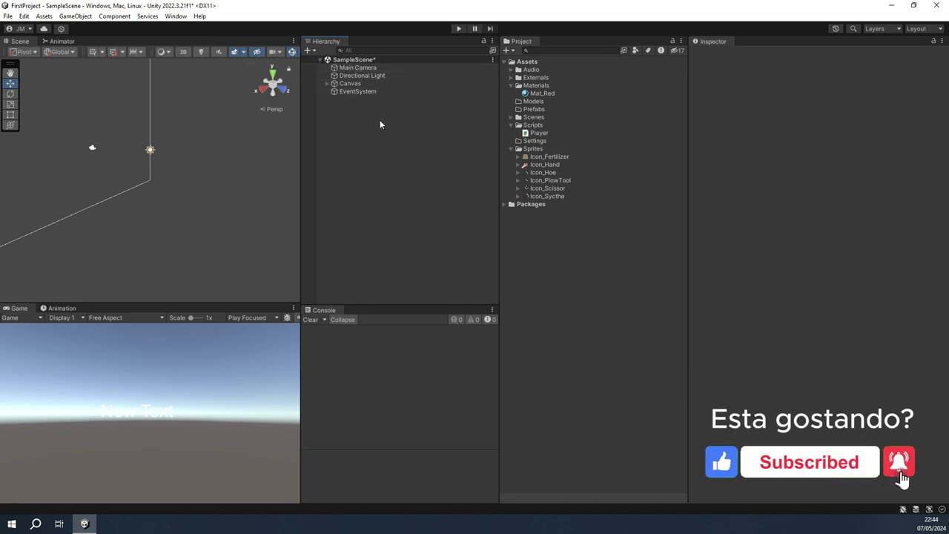
Create a new empty GameObject named Player in the Hierarchy
right_click(369, 147)
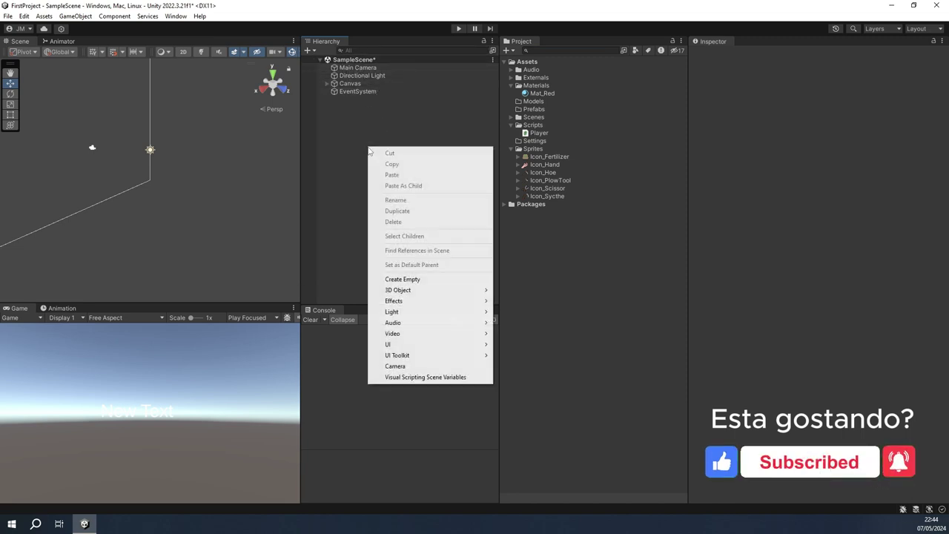
mouse_move(422, 303)
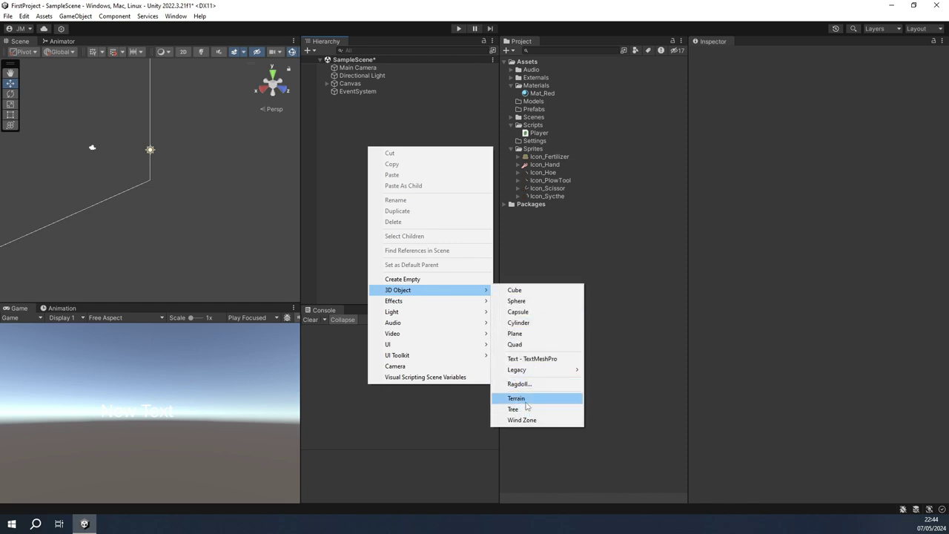
click(416, 279)
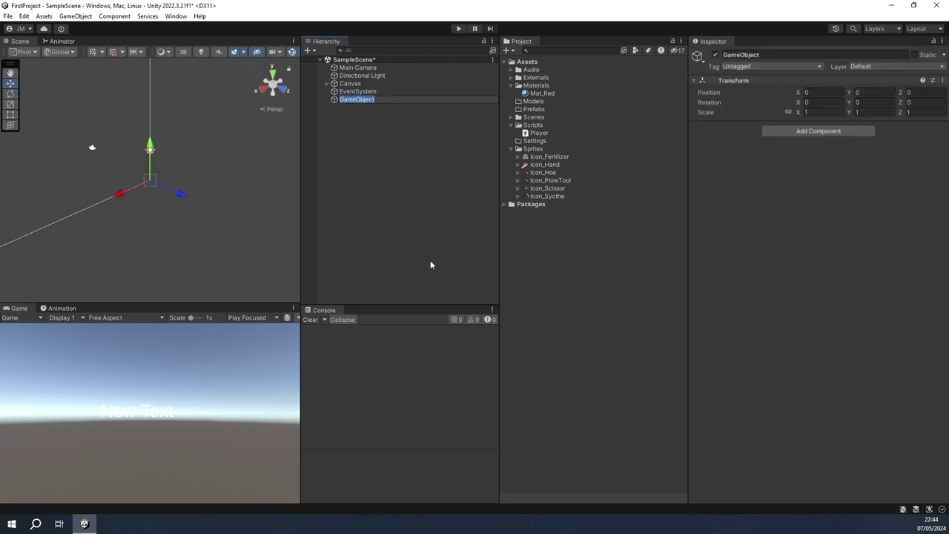
text(Player)
key(Return)
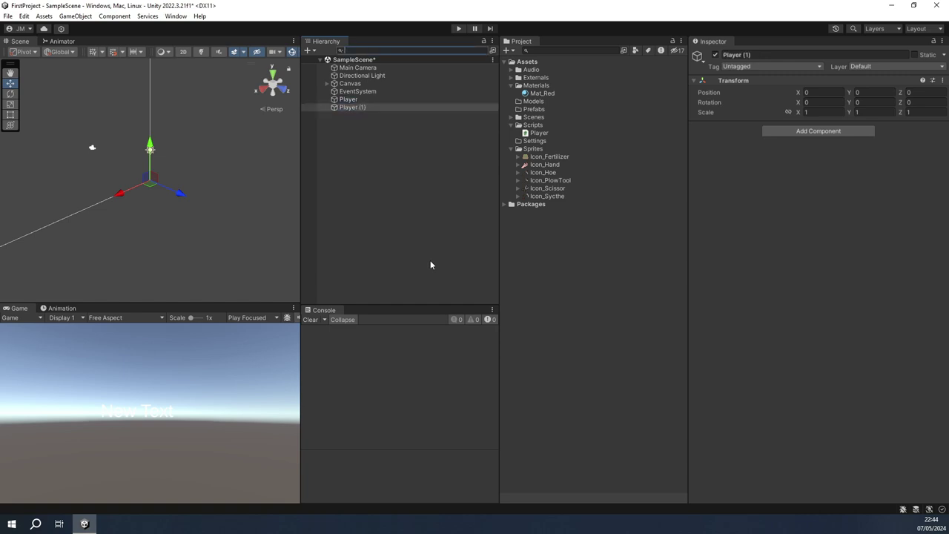
Rename the copy to Enemy, then duplicate and name the copies MenuManager and AudioManager
click(376, 108)
text(Enemy)
key(Return)
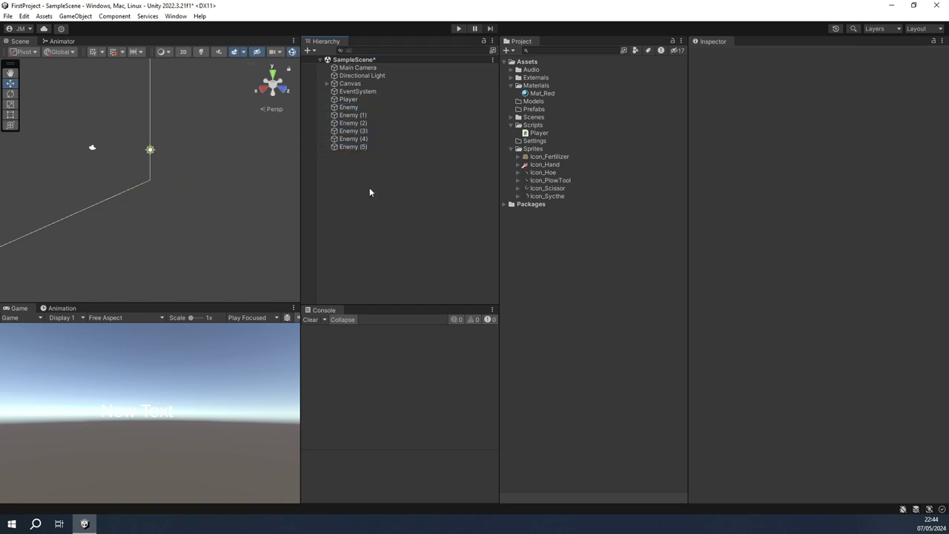
text(GameManage)
key(ctrl+d)
text(MenuManager)
key(Return)
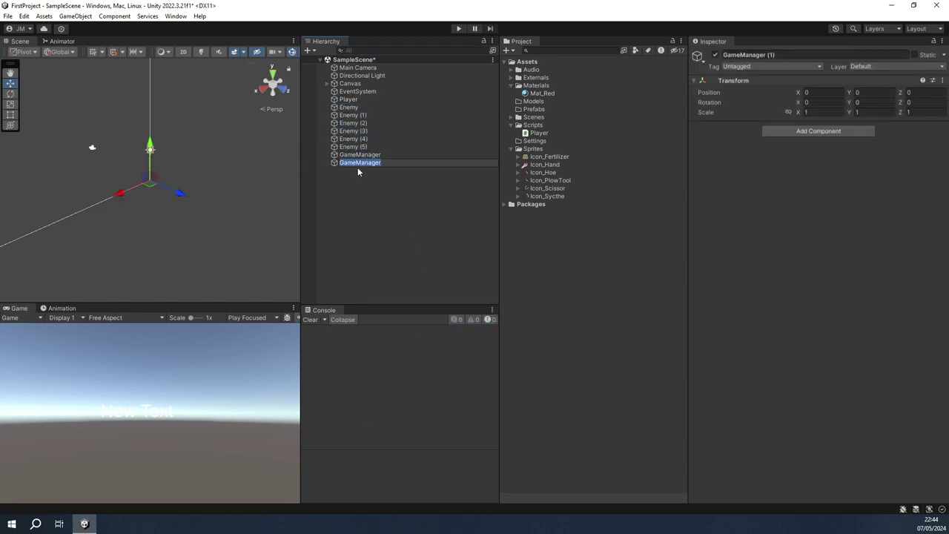
key(ctrl+d)
text(AudioManager)
key(Return)
Reorder GameManager, MenuManager and Canvas in the Hierarchy, then select all scene objects
drag(360, 154, 357, 115)
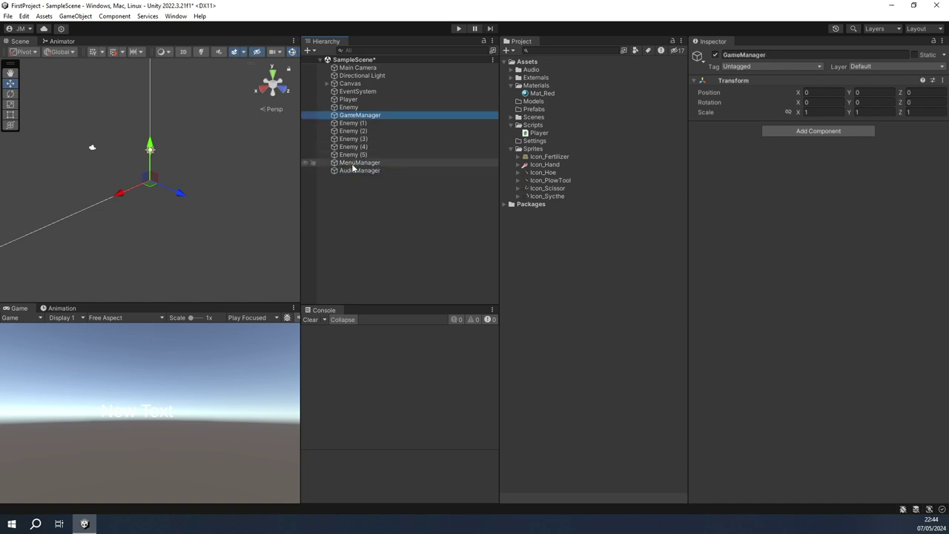
mouse_move(360, 162)
mouse_down()
mouse_move(359, 80)
mouse_move(353, 145)
mouse_up()
click(383, 210)
click(365, 163)
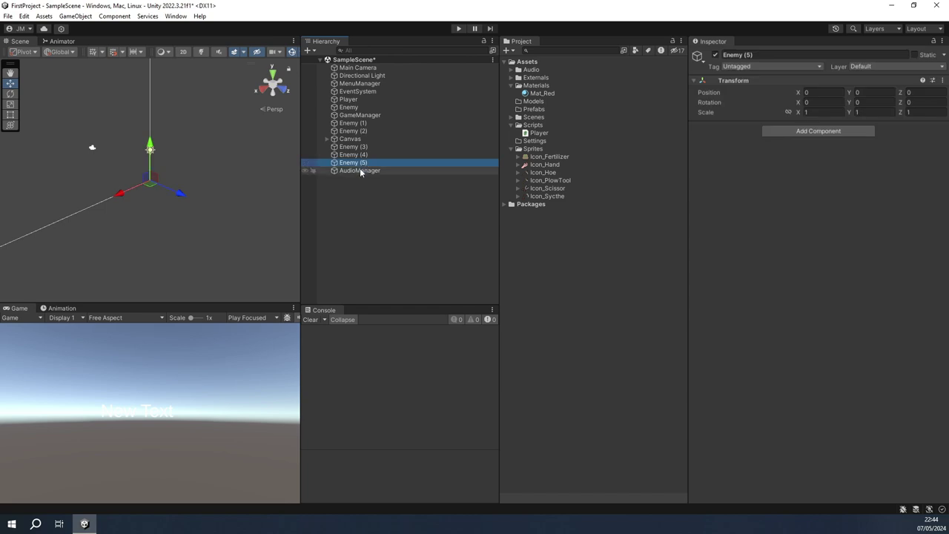
click(359, 171)
shift+click(364, 68)
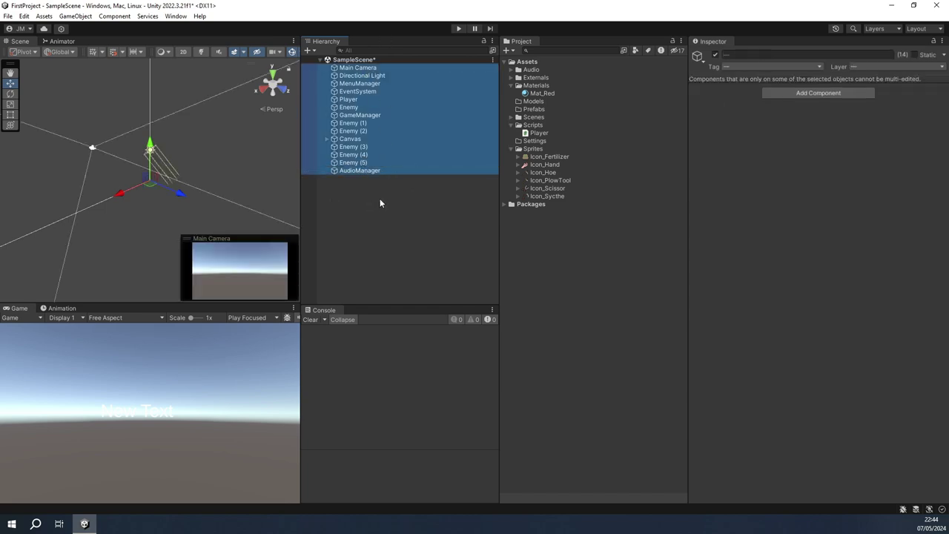
click(84, 523)
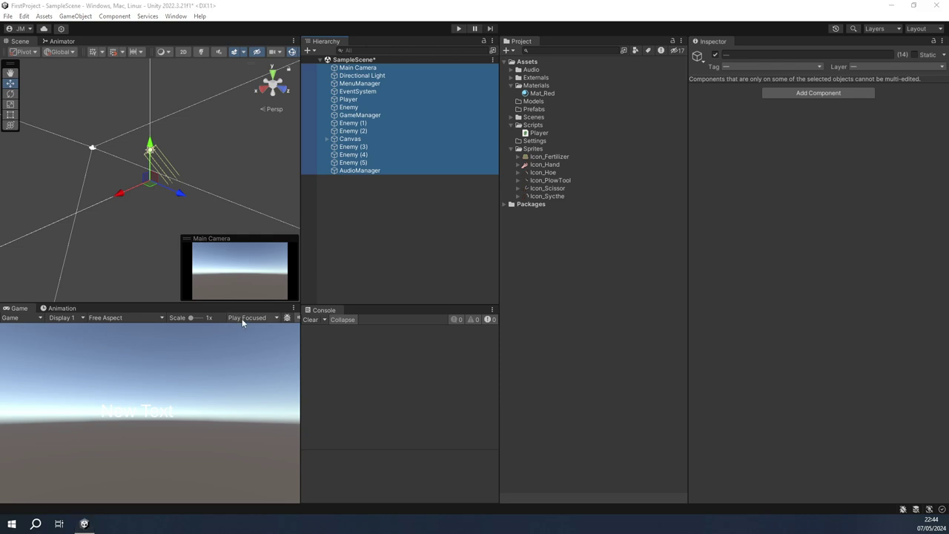
click(406, 185)
Create a new empty object in the Hierarchy named Separator
right_click(385, 191)
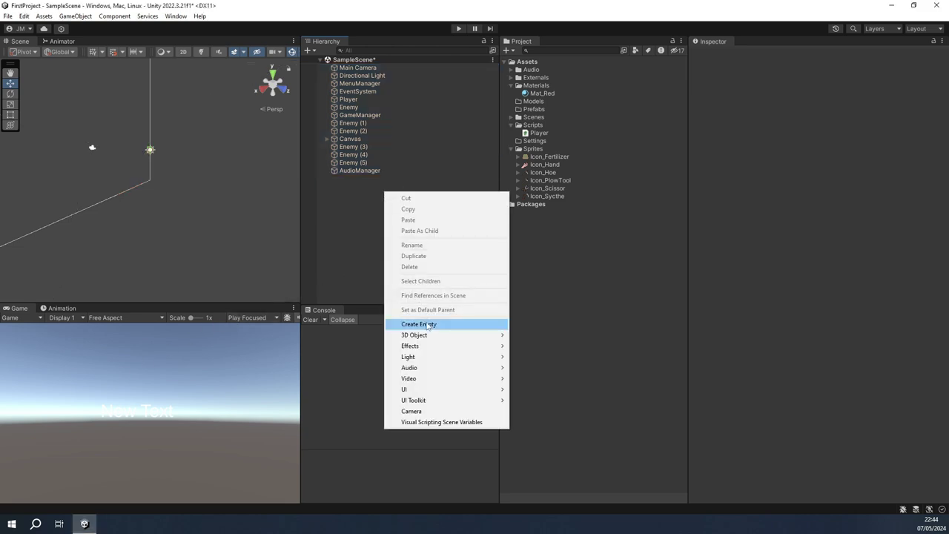
click(428, 326)
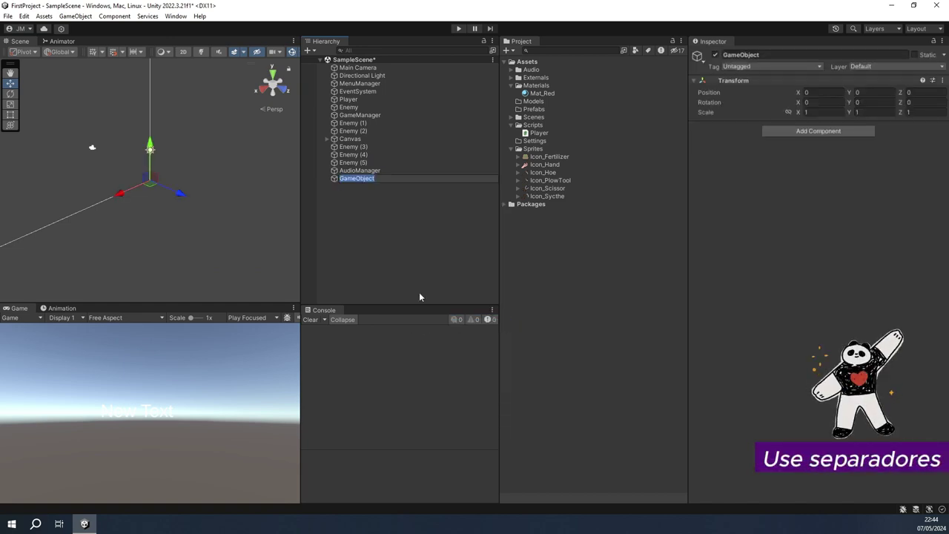
text(Spe)
key(BackSpace)
key(BackSpace)
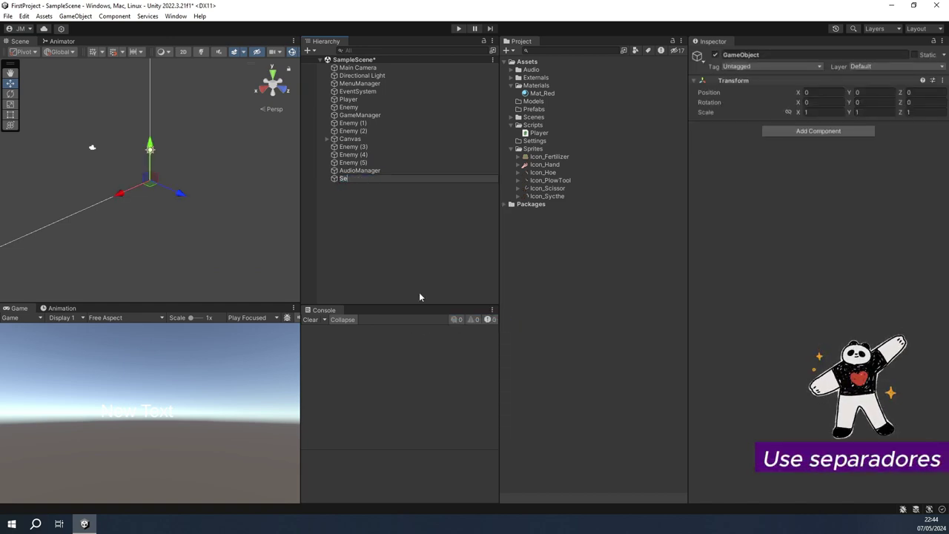
text(eparator)
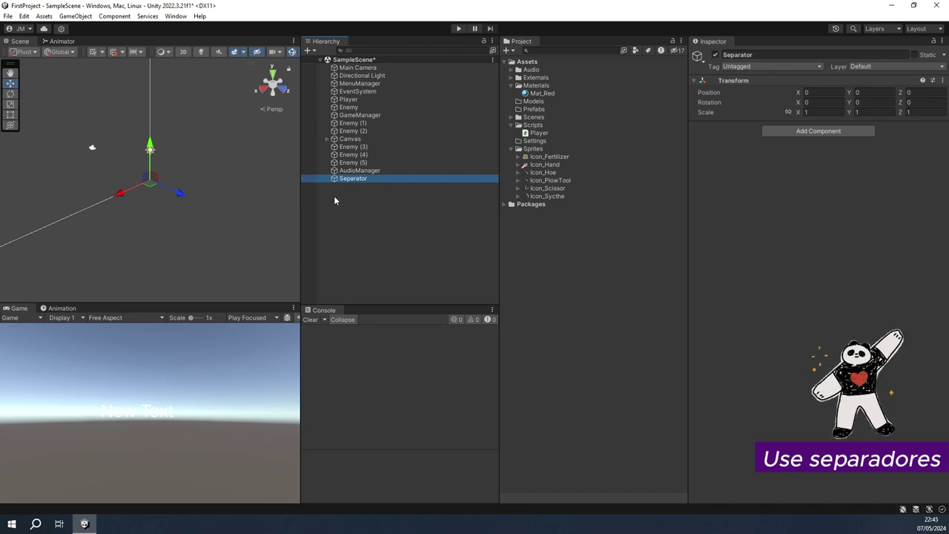
Make Separator a prefab in Assets/Prefabs and give the prefab the EditorOnly tag
mouse_move(334, 178)
mouse_down()
mouse_move(533, 138)
mouse_move(534, 110)
mouse_up()
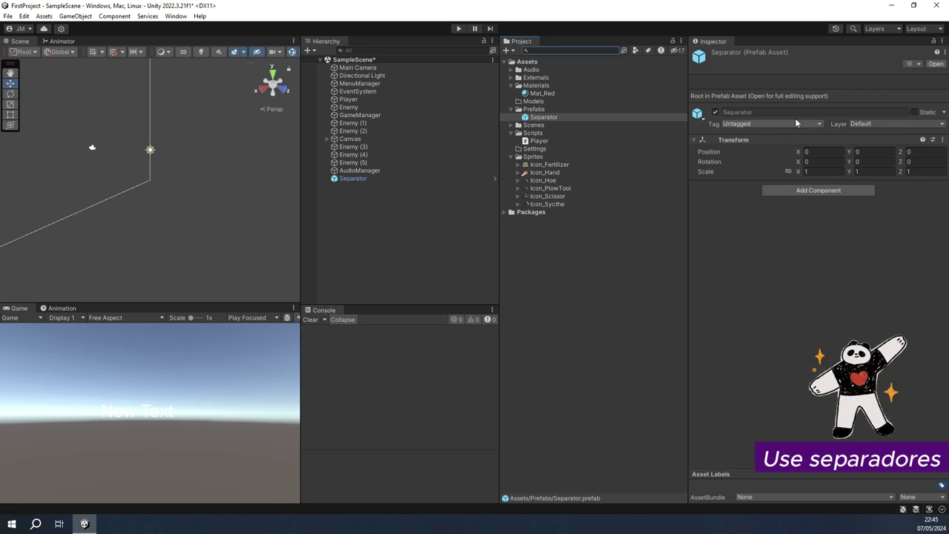
click(745, 124)
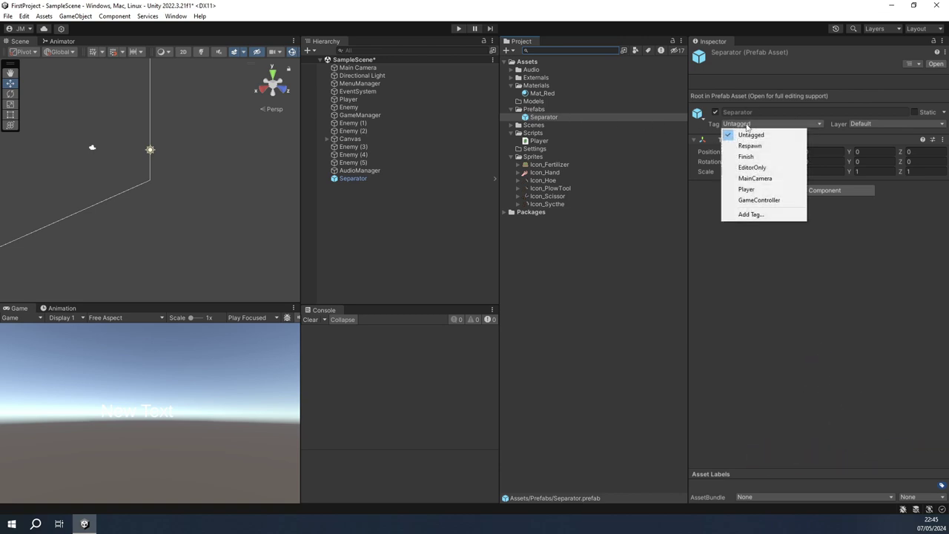
click(749, 166)
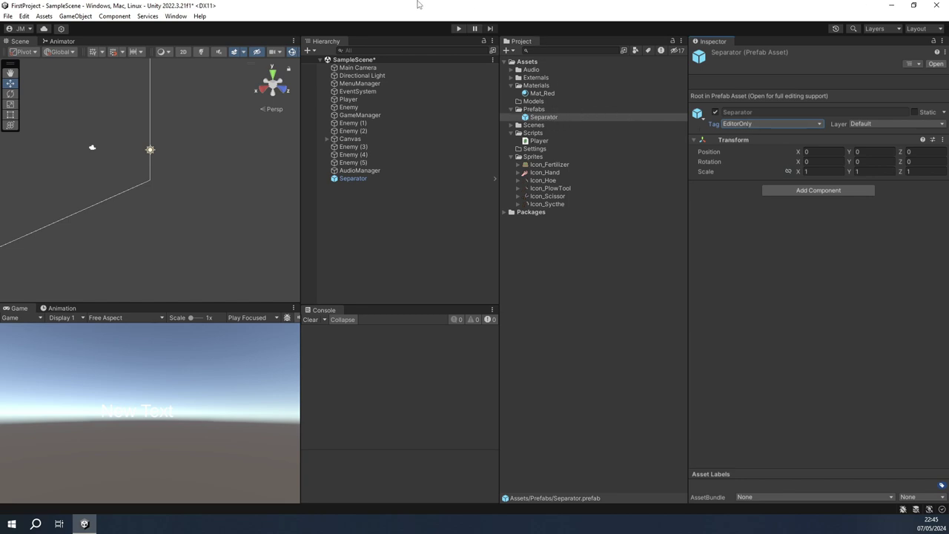
click(9, 16)
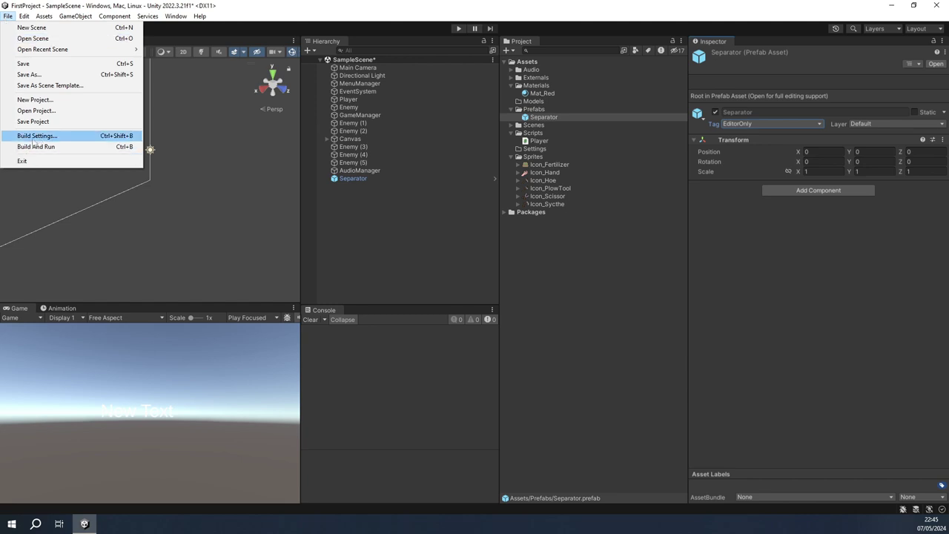
click(548, 119)
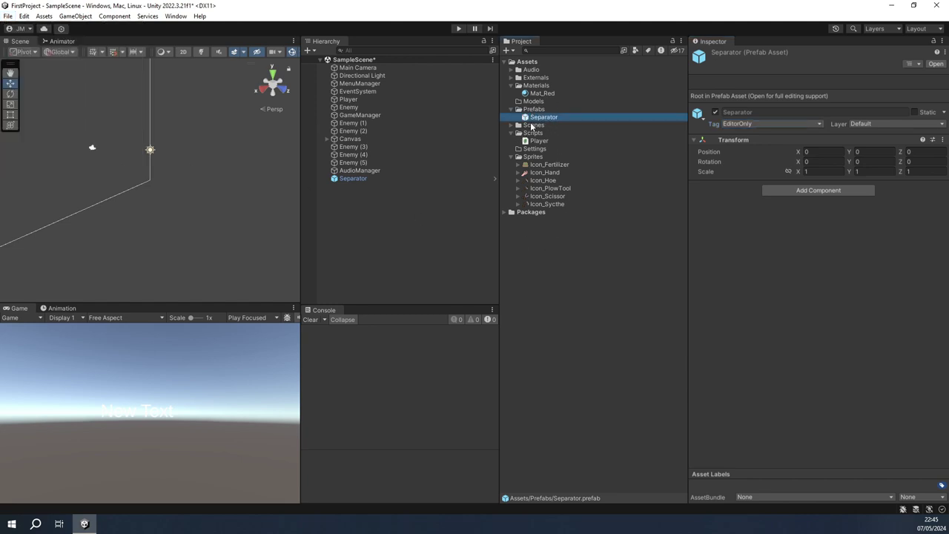
click(364, 178)
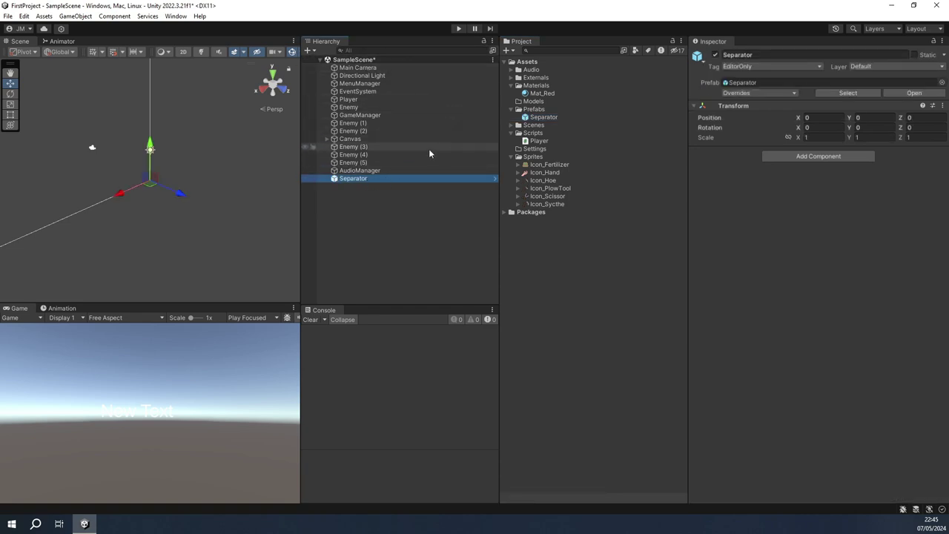
Create an Editor folder inside Prefabs and move the Separator prefab into it
right_click(532, 110)
mouse_move(563, 116)
click(721, 69)
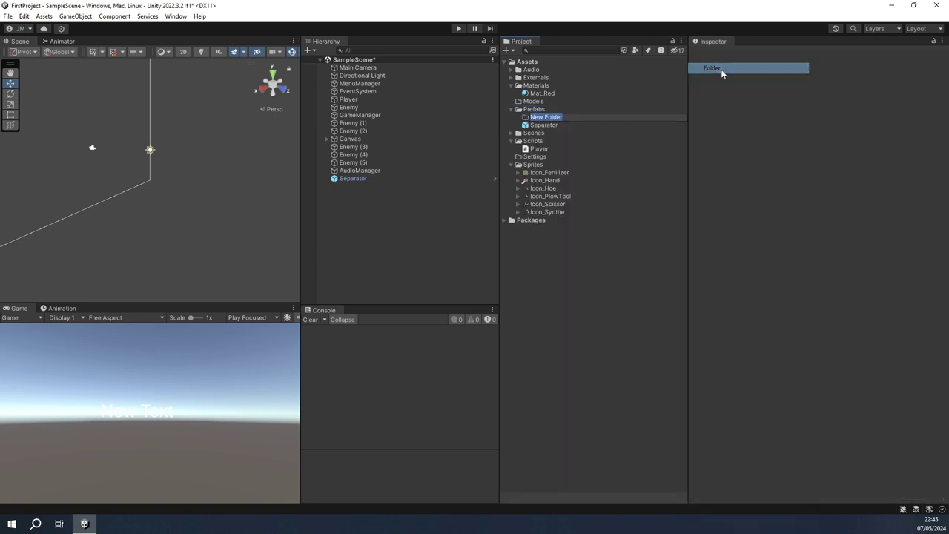
text(Edi)
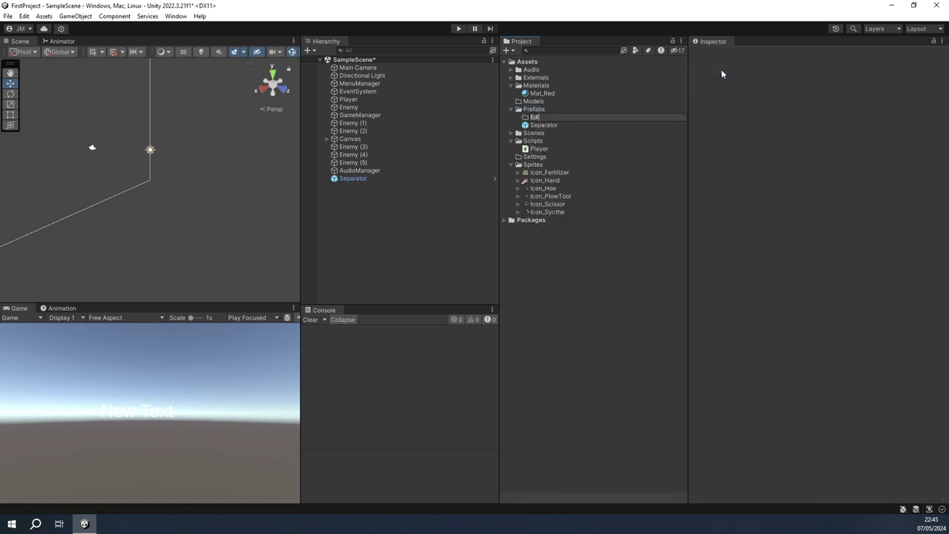
text(tor)
key(Return)
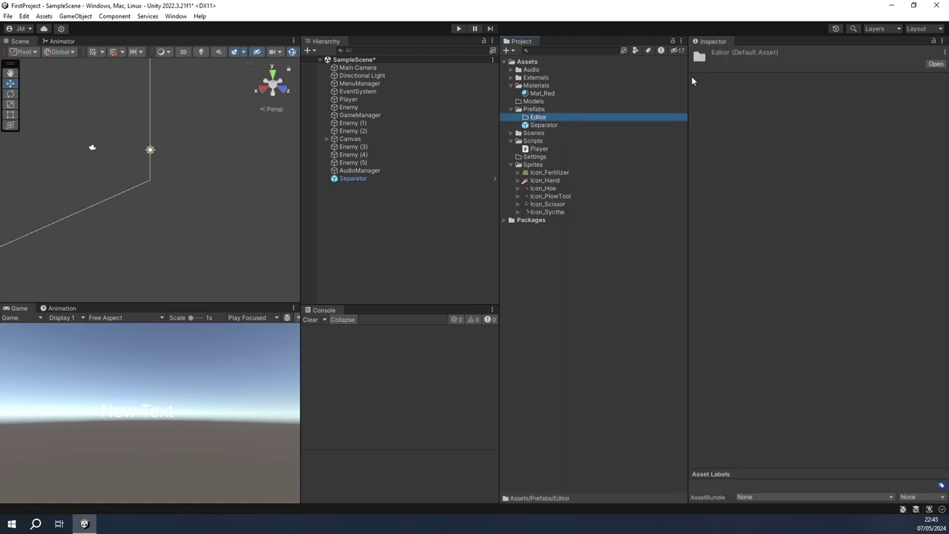
drag(539, 127, 544, 119)
click(518, 117)
Collapse the Prefabs and Sprites folders and select the Separator object in the scene
click(542, 117)
click(548, 116)
click(510, 111)
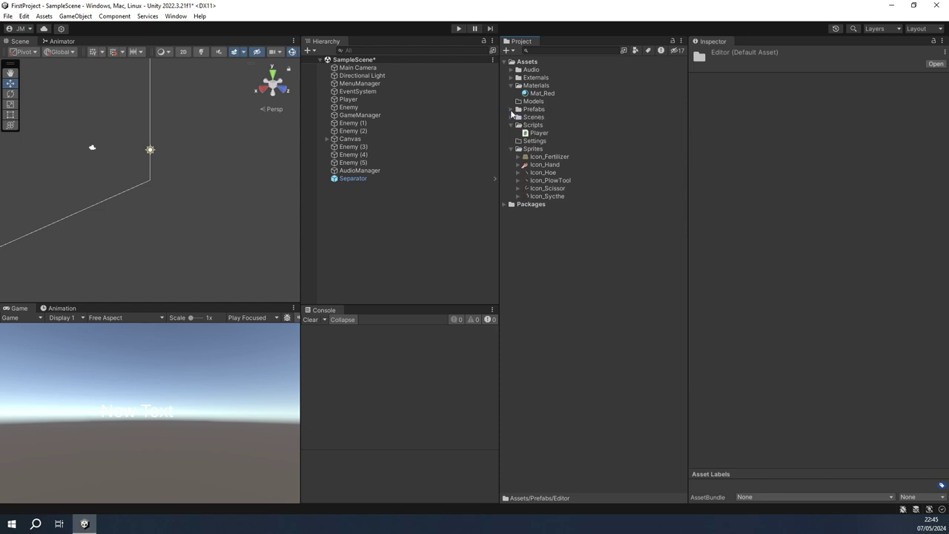
click(510, 148)
click(367, 180)
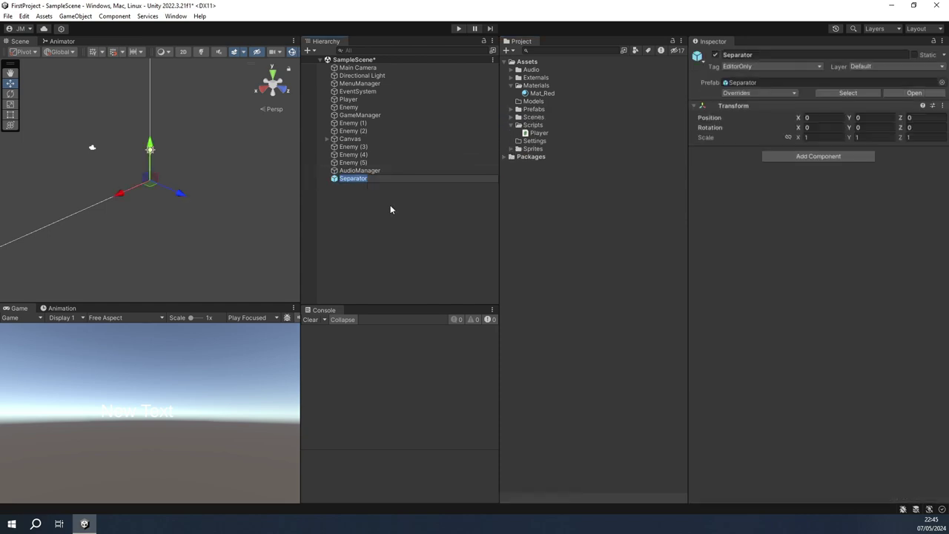
Rename the scene's Separator object to ------MANAGERS------
text(------)
click(372, 180)
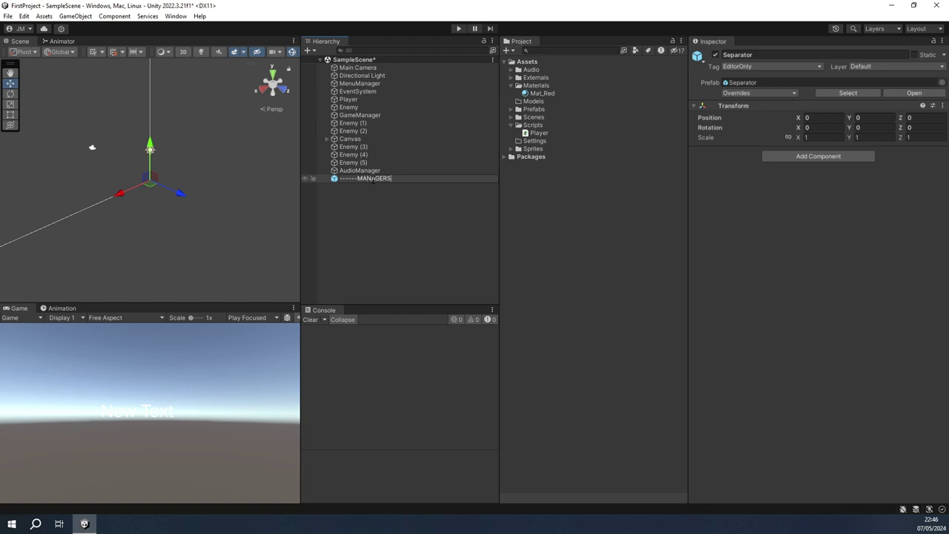
text(-----)
key(Return)
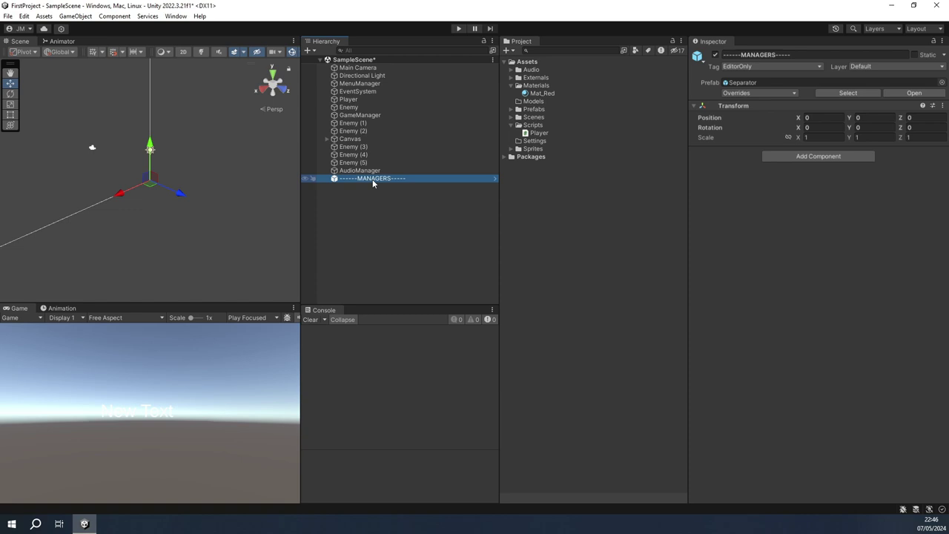
click(373, 182)
key(Return)
click(356, 178)
click(351, 179)
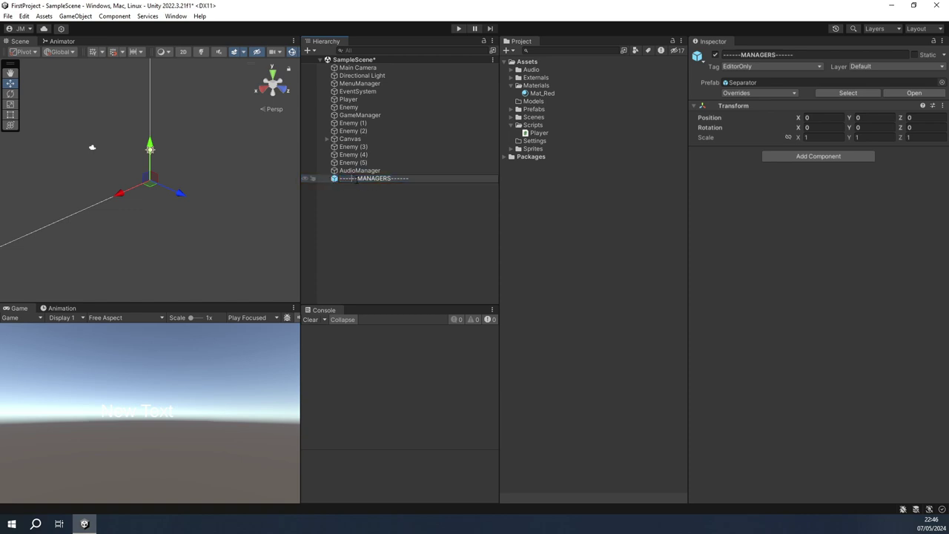
key(Return)
click(412, 180)
double_click(375, 179)
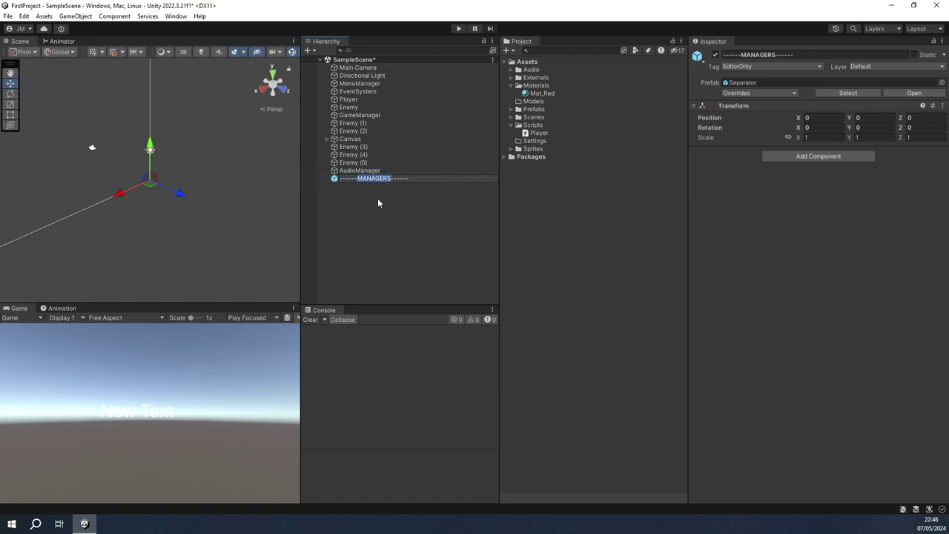
key(End)
Duplicate the MANAGERS header and rename the first copy to ------CANVASES------
click(393, 185)
click(392, 181)
key(ctrl+d)
key(ctrl+d)
key(ctrl+d)
key(ctrl+d)
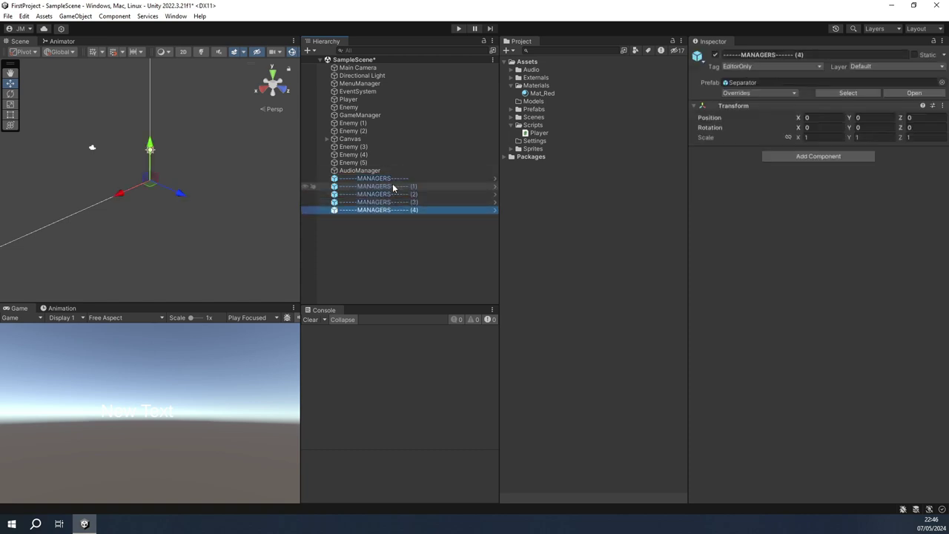
click(412, 187)
click(412, 189)
key(BackSpace)
key(BackSpace)
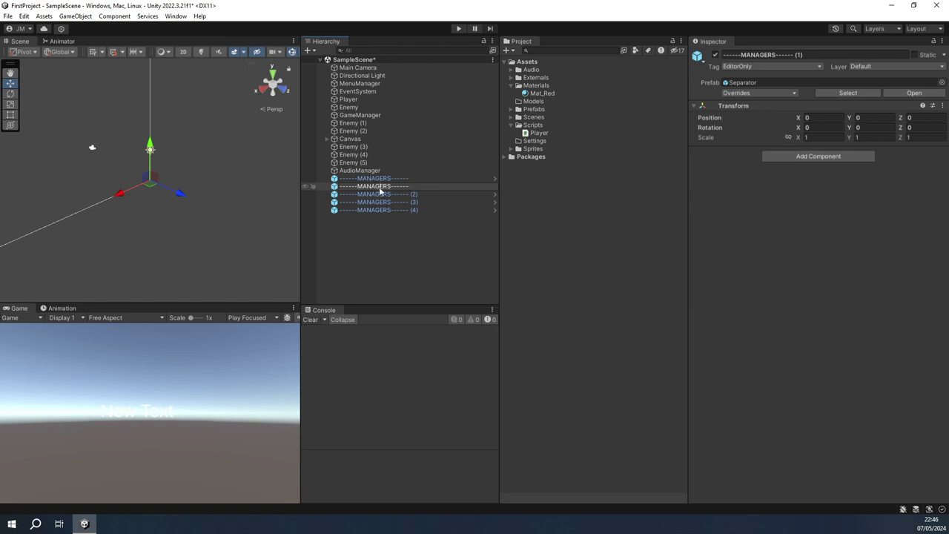
double_click(390, 186)
text(C)
text(ES)
key(Return)
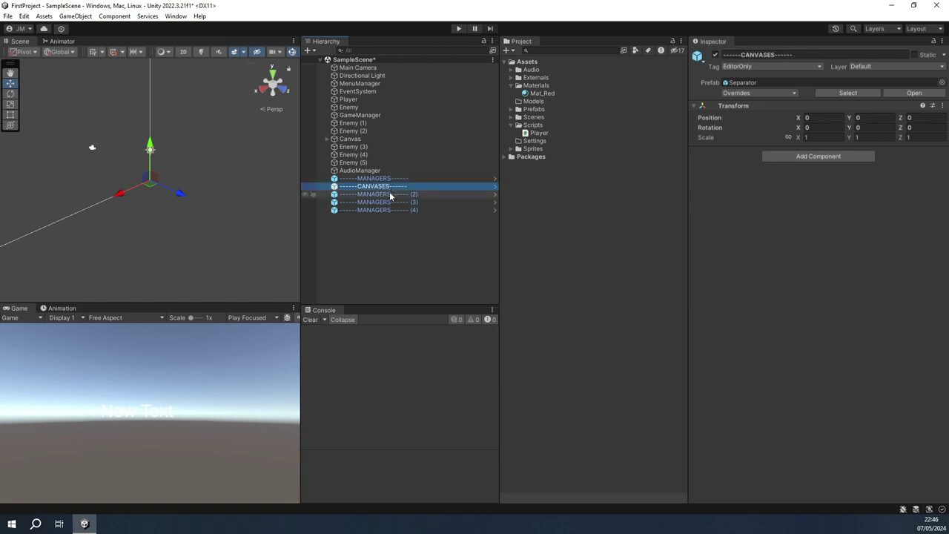
Rename the next two header copies to ------CAMERAS------ and ------ENVIRONMENT------
click(410, 195)
double_click(413, 194)
key(BackSpace)
key(BackSpace)
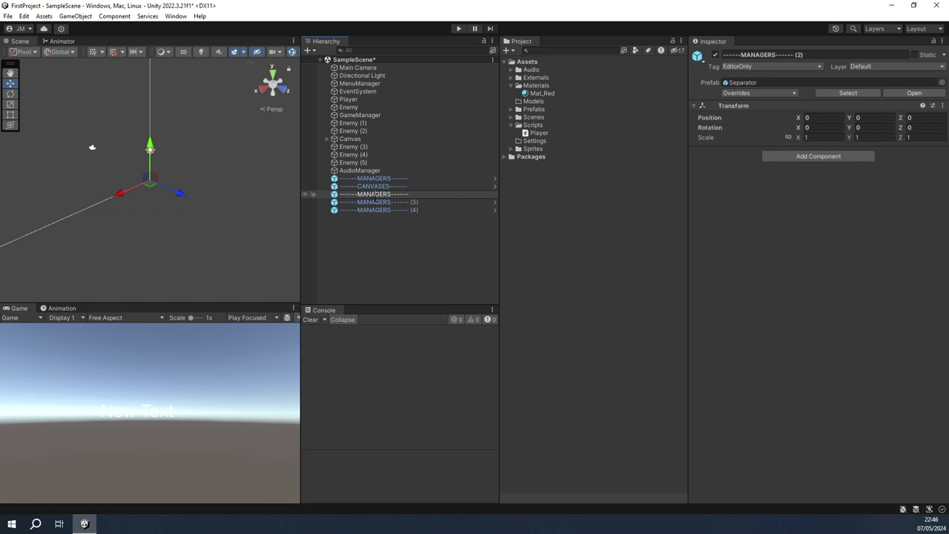
double_click(375, 194)
text(CAMERAS)
key(Return)
click(393, 201)
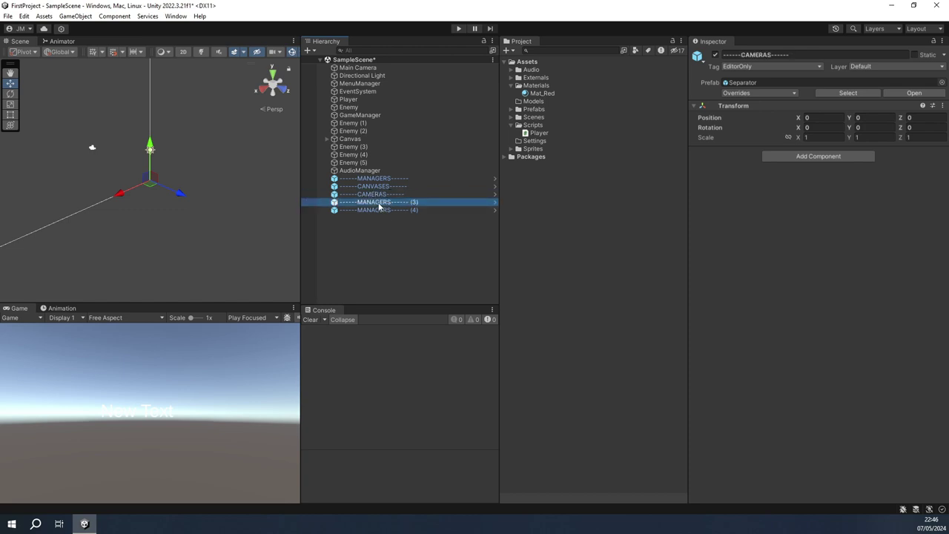
double_click(413, 202)
key(BackSpace)
key(BackSpace)
double_click(386, 202)
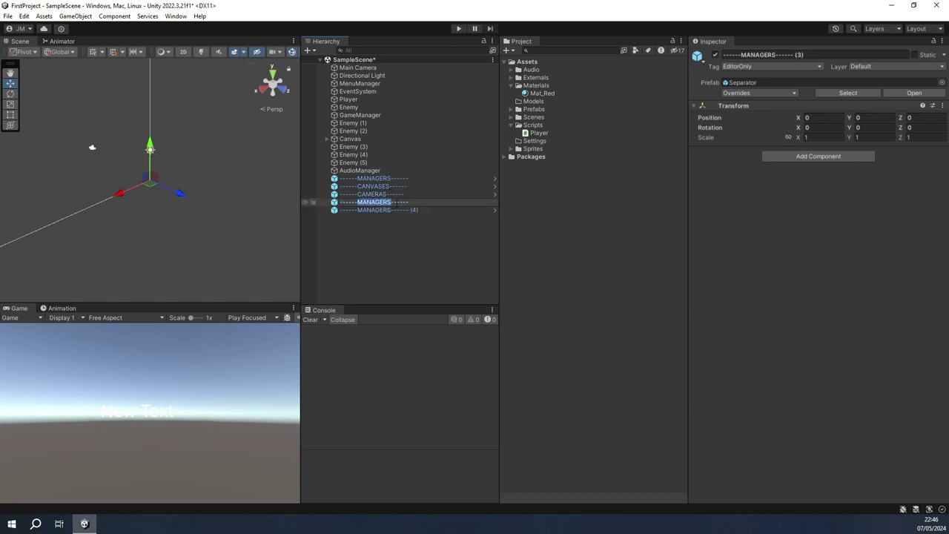
text(ENVIRO)
text(NMENT)
key(Return)
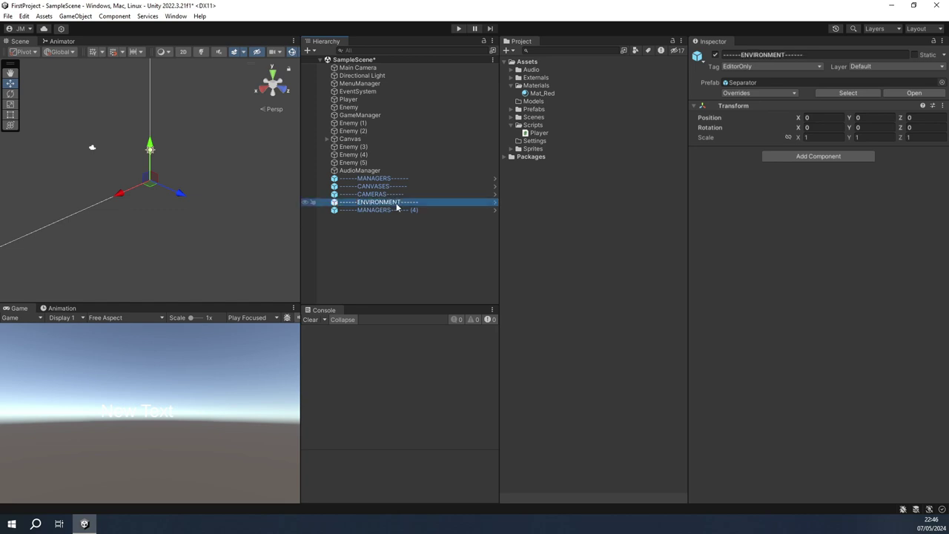
Rename the last header copy to ------DYNAMIC------, removing its copy number
click(385, 210)
click(409, 211)
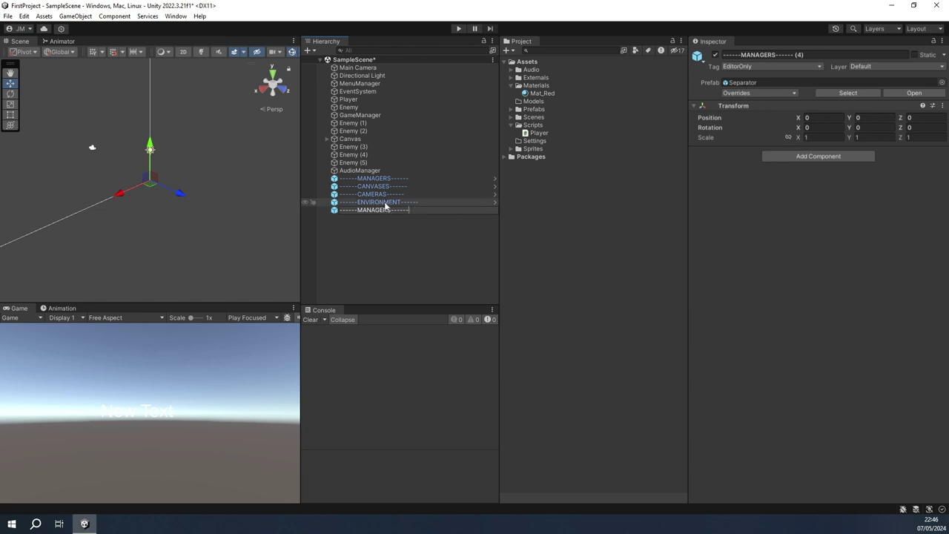
key(BackSpace)
key(BackSpace)
key(BackSpace)
double_click(376, 212)
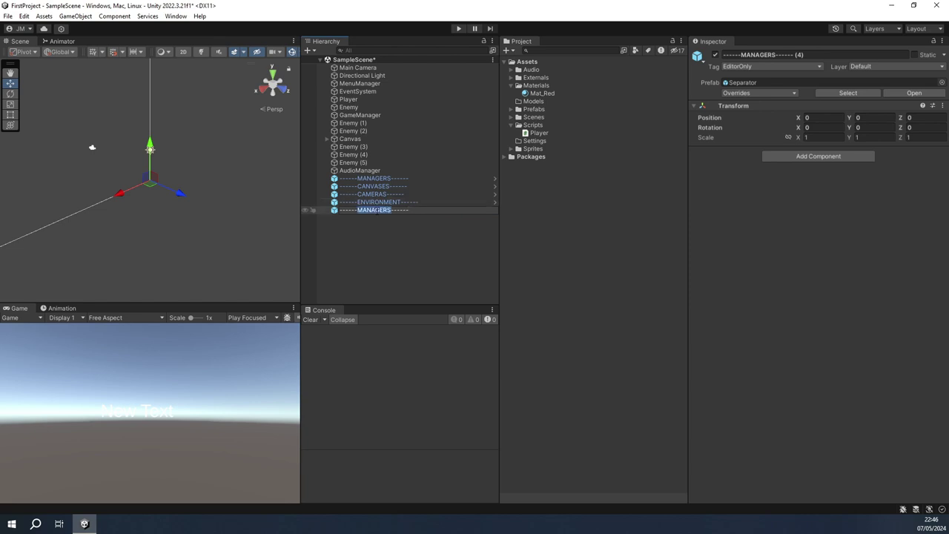
key(BackSpace)
double_click(377, 211)
text(DYNAMIC)
key(Return)
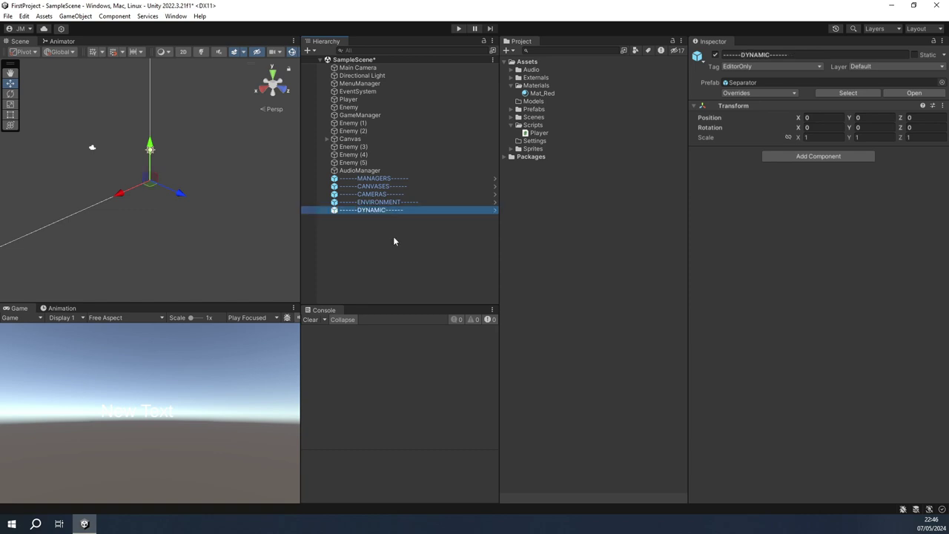
click(377, 223)
click(380, 211)
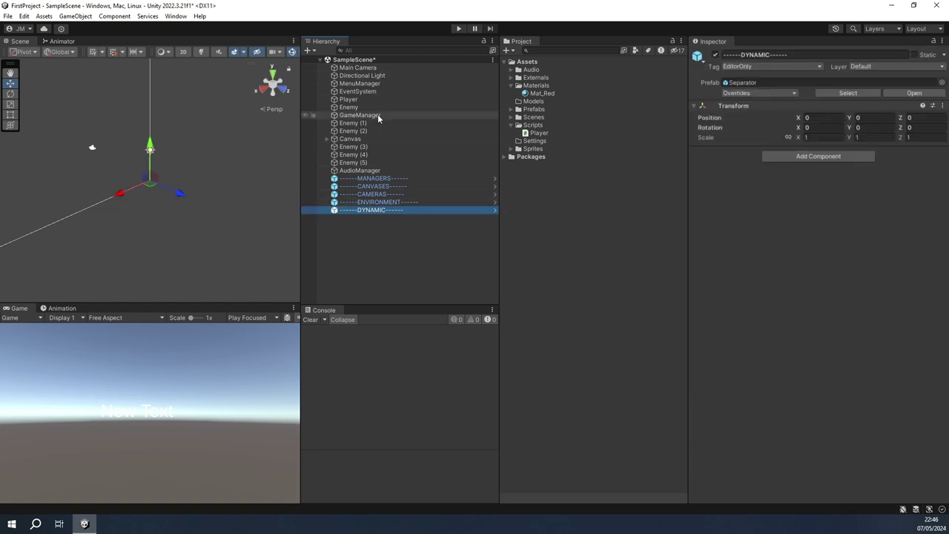
Move the three managers under MANAGERS, and Canvas and EventSystem under CANVASES
click(362, 170)
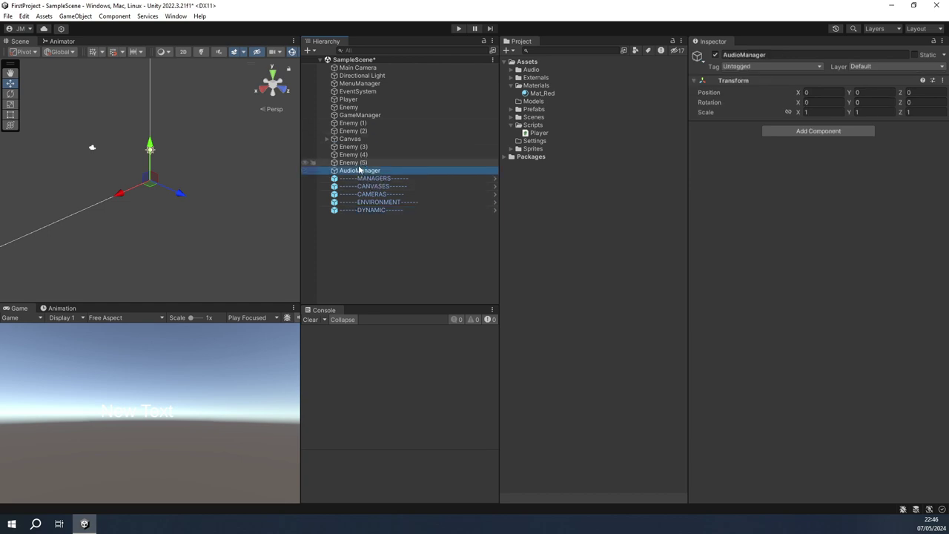
ctrl+click(362, 115)
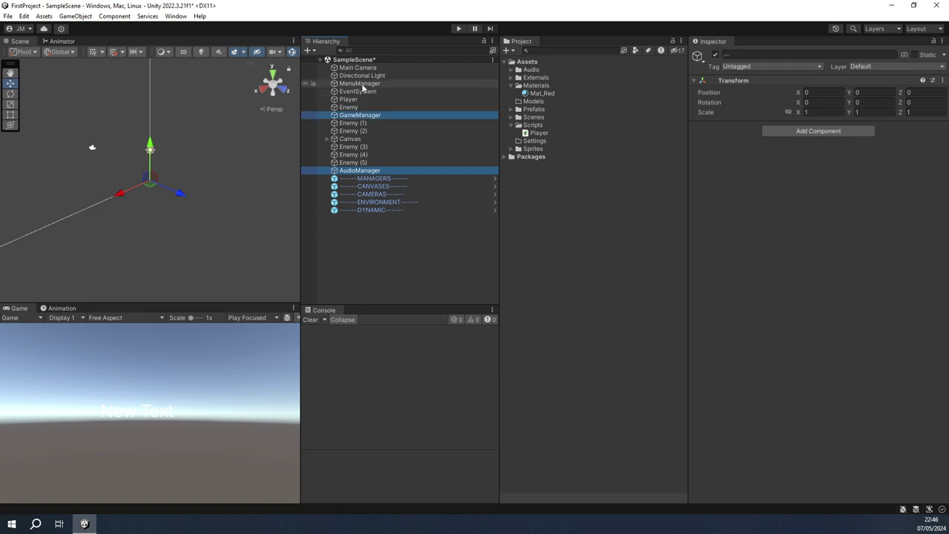
ctrl+click(360, 84)
drag(359, 84, 354, 186)
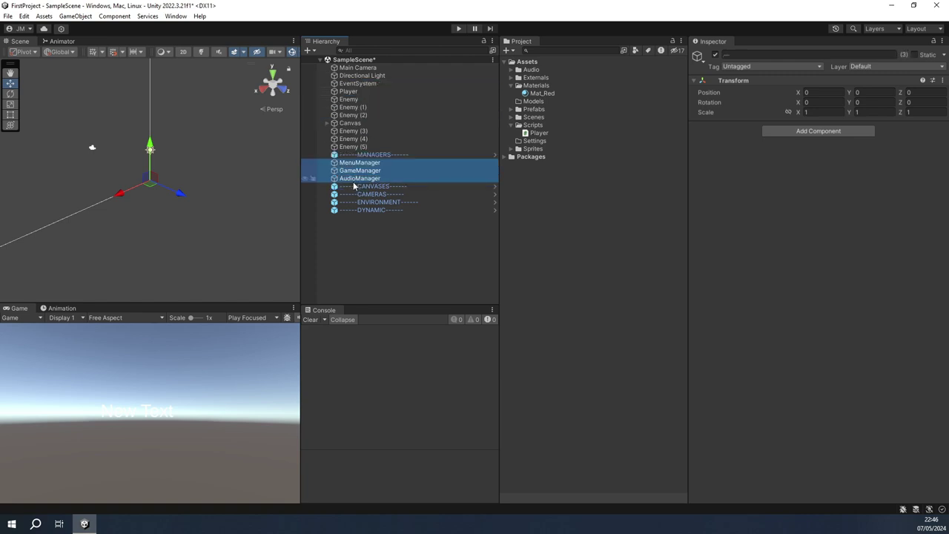
click(351, 123)
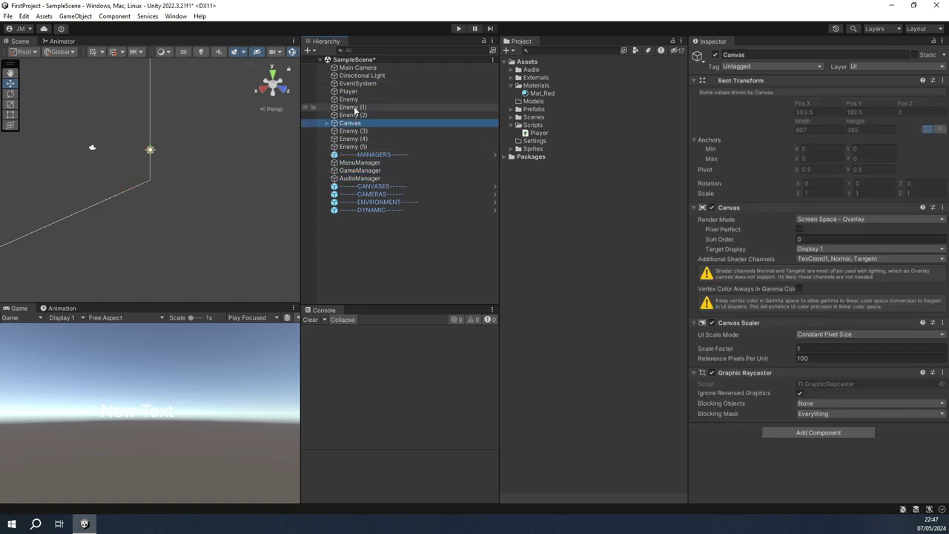
ctrl+click(360, 84)
drag(365, 84, 366, 191)
Move Main Camera under CAMERAS, and Player with all six enemies below DYNAMIC
click(370, 194)
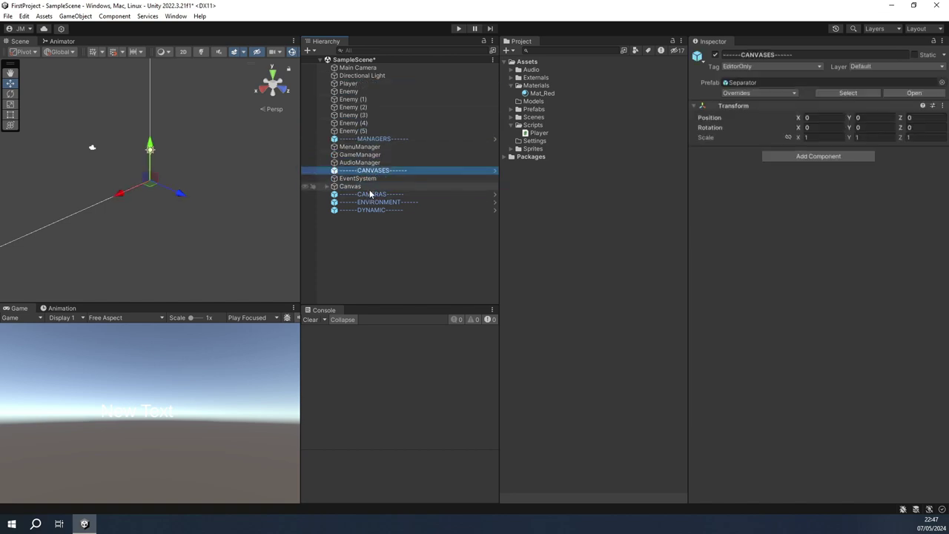
mouse_move(363, 69)
mouse_down()
mouse_move(376, 175)
mouse_move(356, 198)
mouse_up()
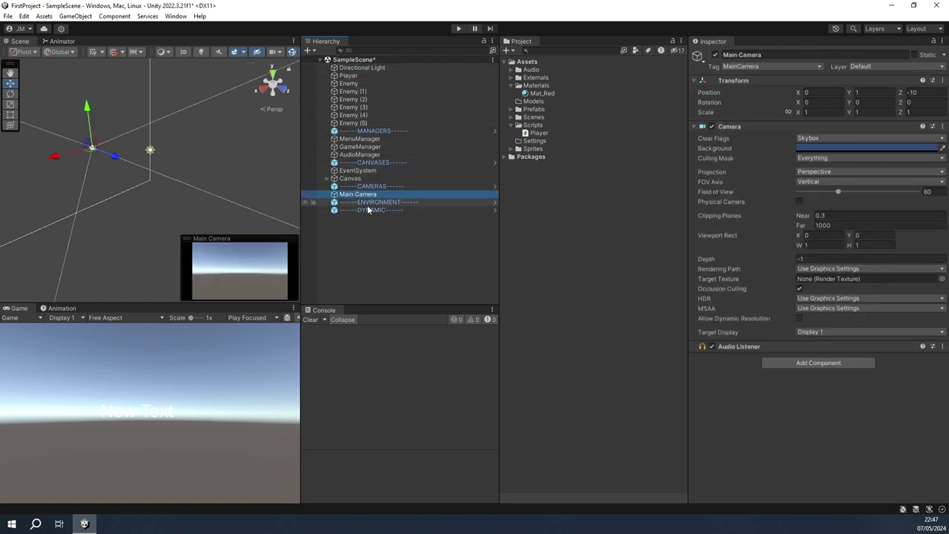
click(360, 203)
click(354, 123)
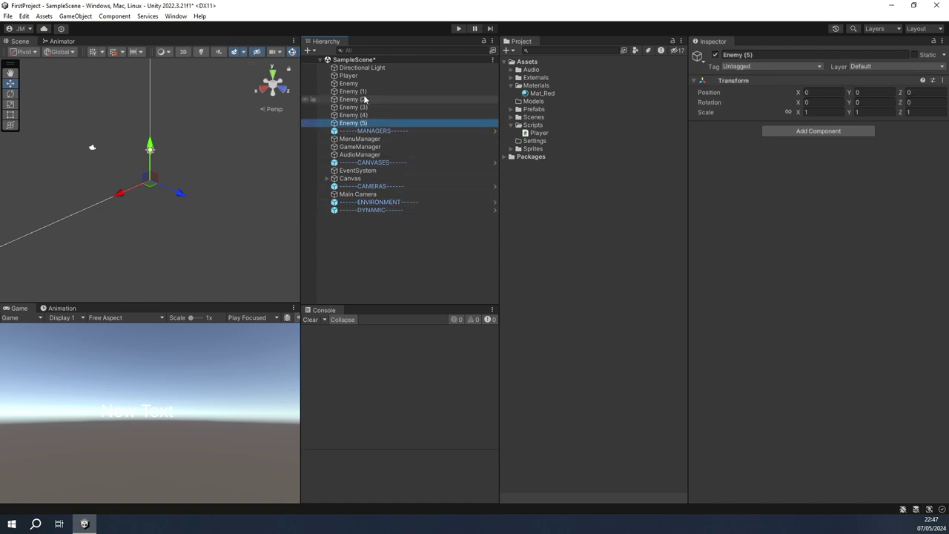
shift+click(362, 77)
drag(362, 76, 356, 260)
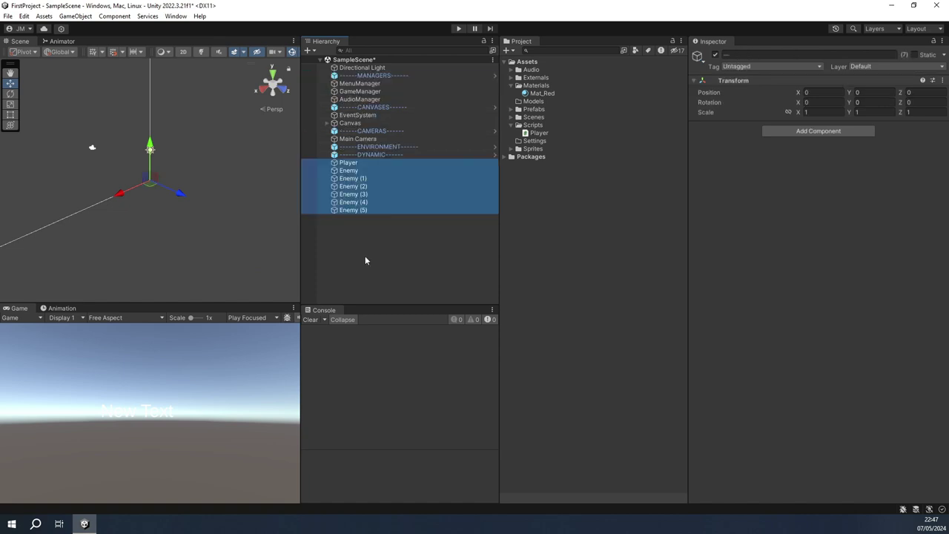
Move Directional Light below the ENVIRONMENT header, then select all the separator headers
drag(362, 67, 361, 151)
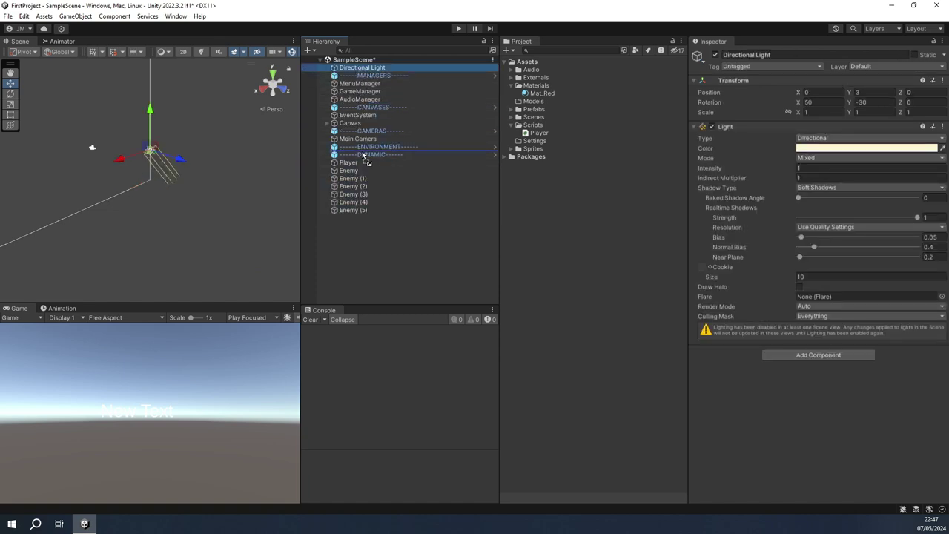
click(385, 242)
click(380, 209)
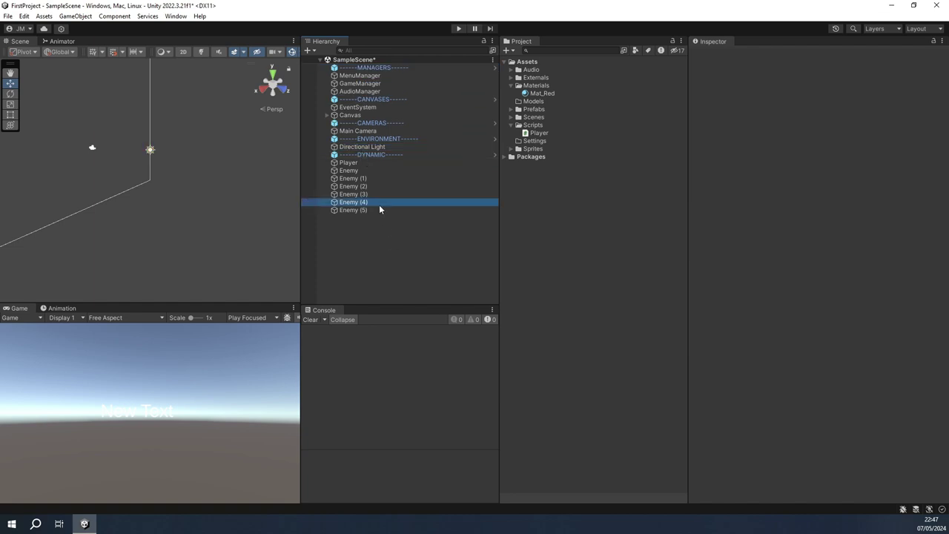
shift+click(383, 68)
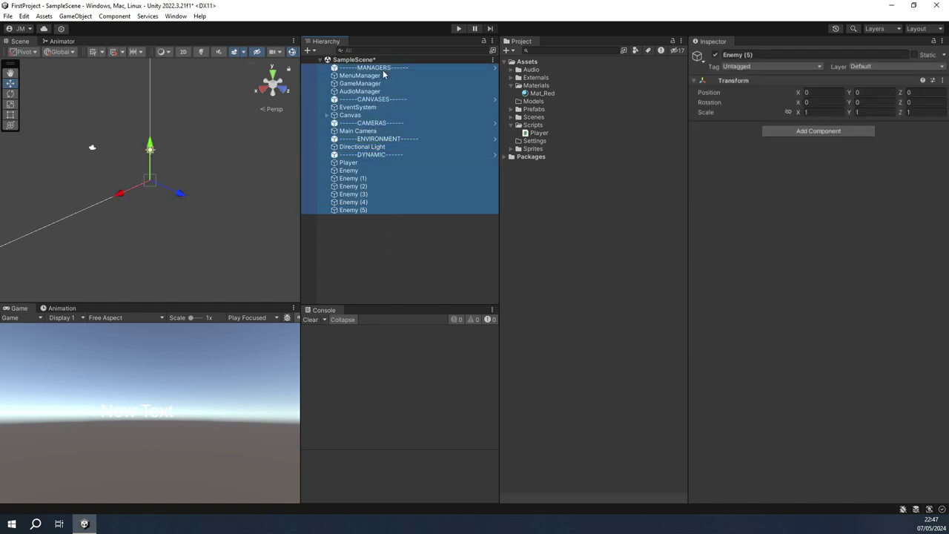
click(380, 230)
click(385, 155)
ctrl+click(385, 139)
ctrl+click(385, 123)
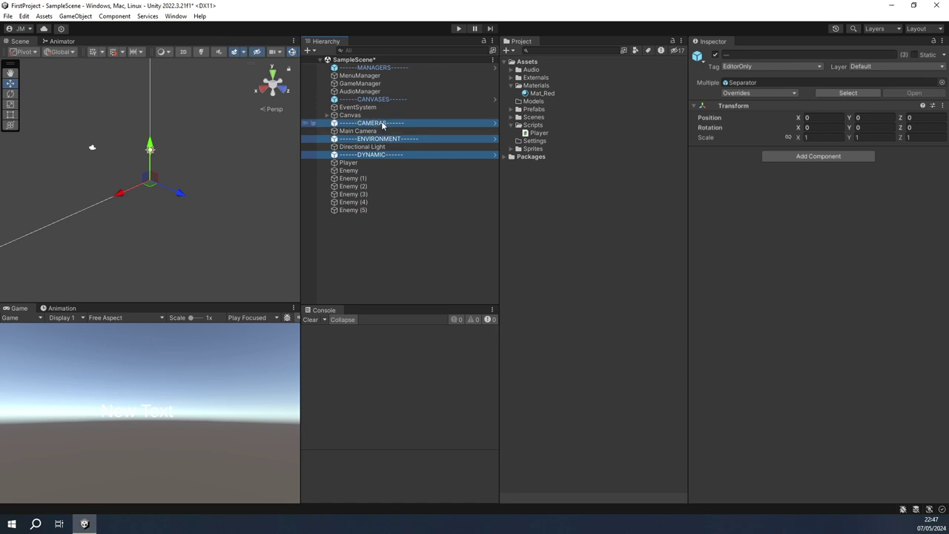
ctrl+click(386, 99)
ctrl+click(388, 67)
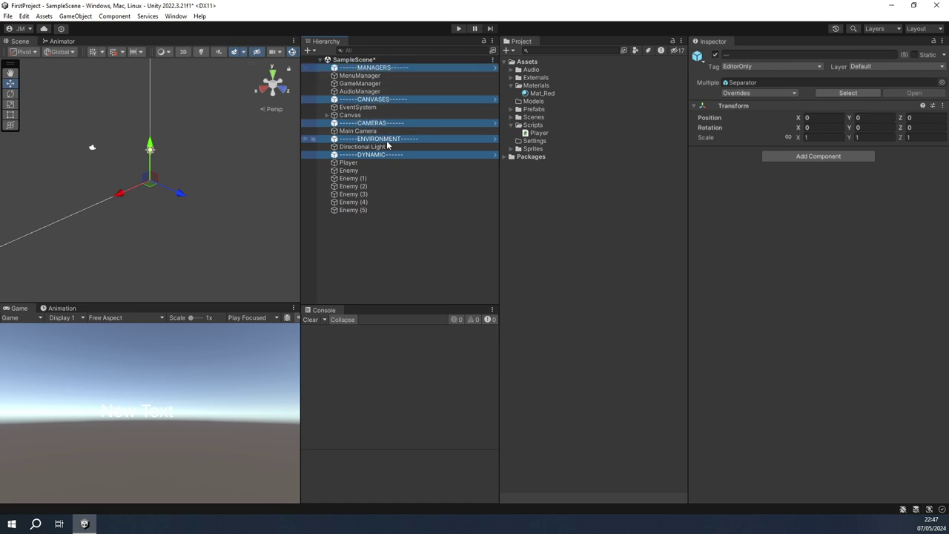
Try parenting Player to the DYNAMIC header, then move it back out
click(353, 178)
drag(348, 162, 360, 155)
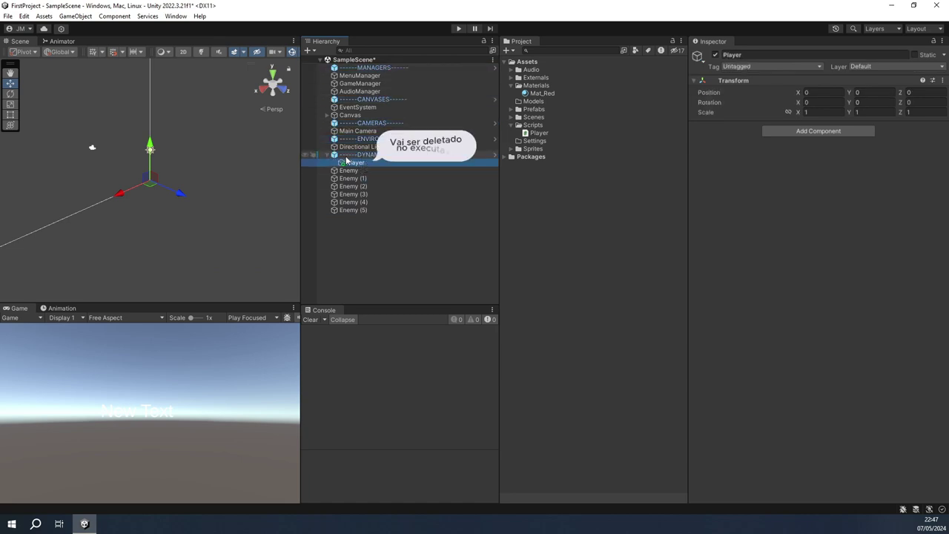
click(327, 155)
click(326, 155)
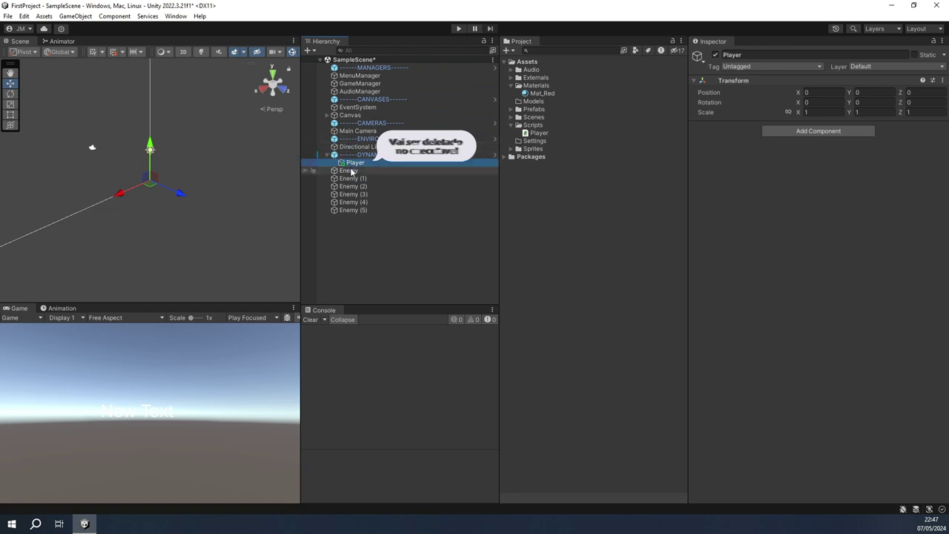
click(360, 230)
mouse_move(349, 170)
mouse_down()
mouse_move(330, 171)
mouse_move(343, 157)
mouse_up()
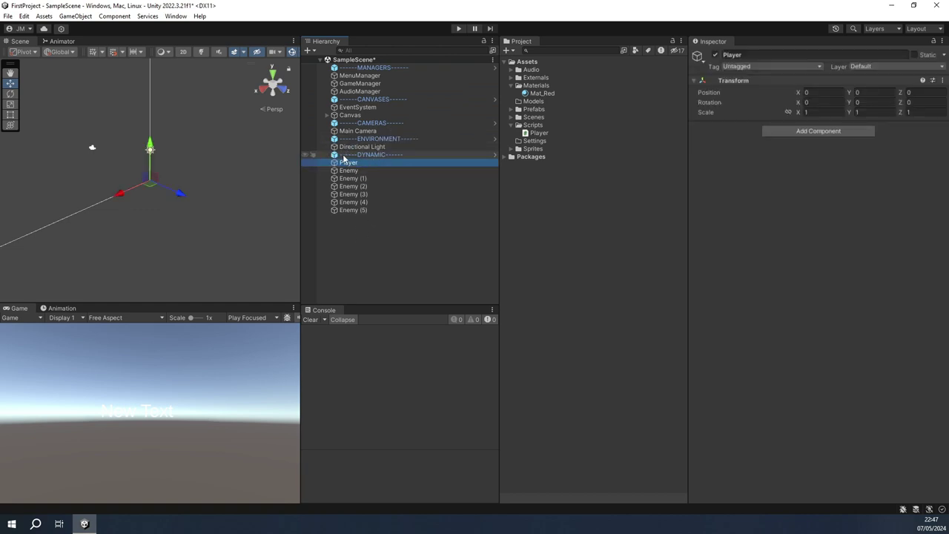
Save the reorganised SampleScene
click(375, 247)
key(ctrl+s)
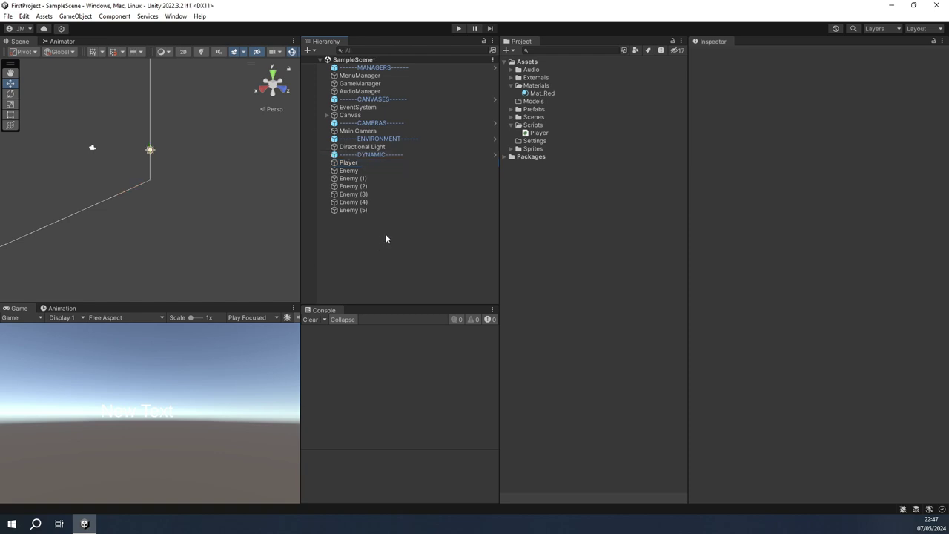
click(375, 211)
shift+click(361, 69)
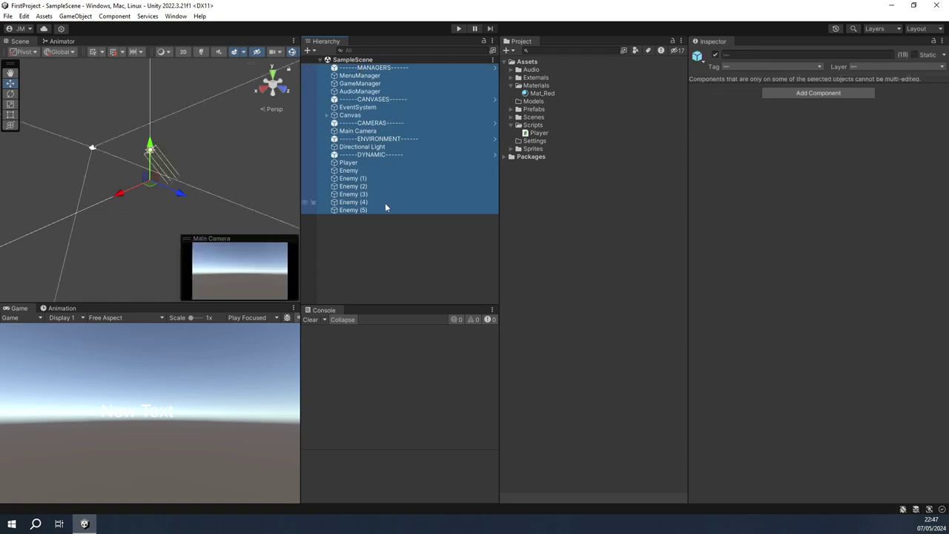
click(386, 223)
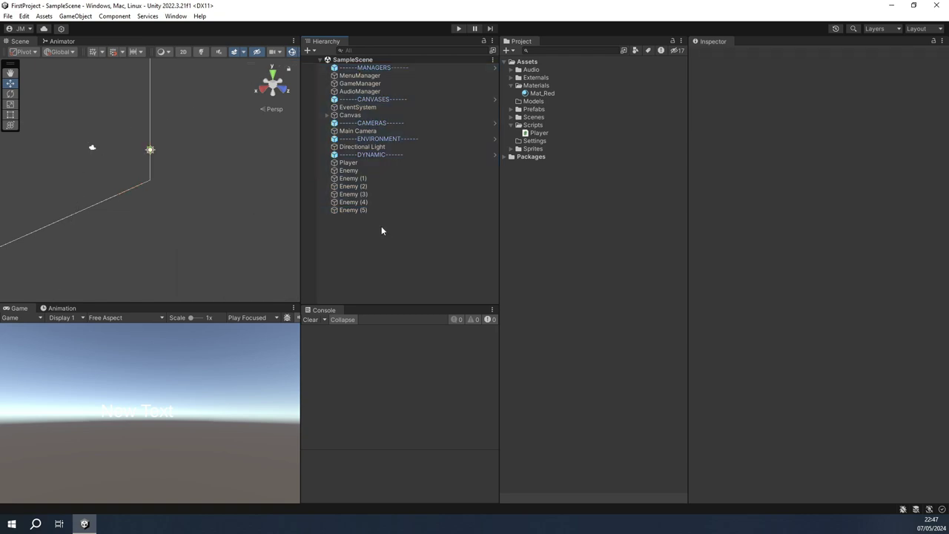
Select the six Enemy objects in the Hierarchy, then clear the selection
click(369, 154)
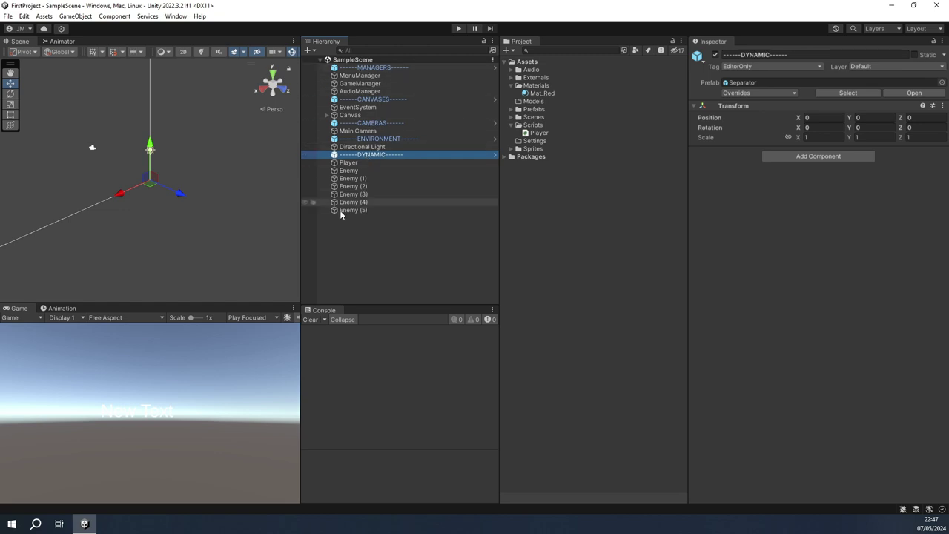
right_click(355, 162)
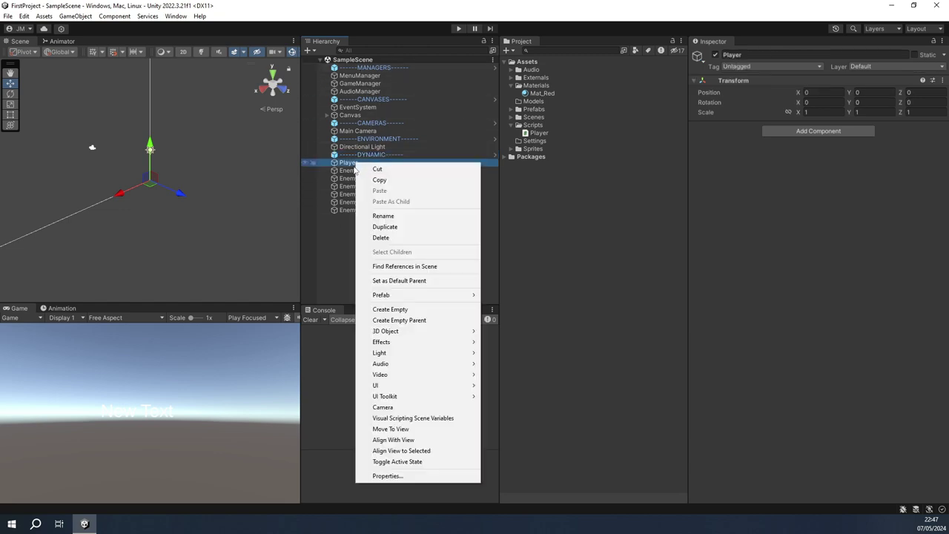
click(343, 211)
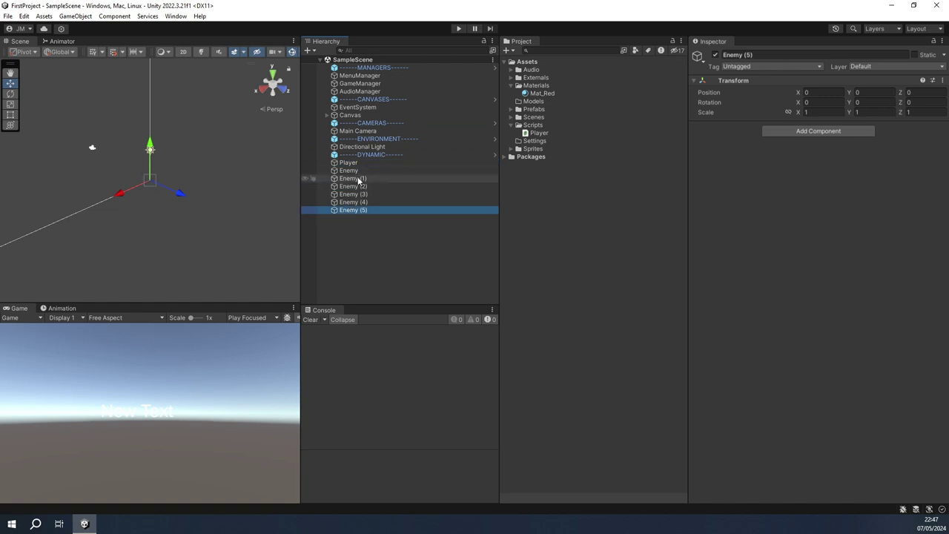
shift+click(358, 172)
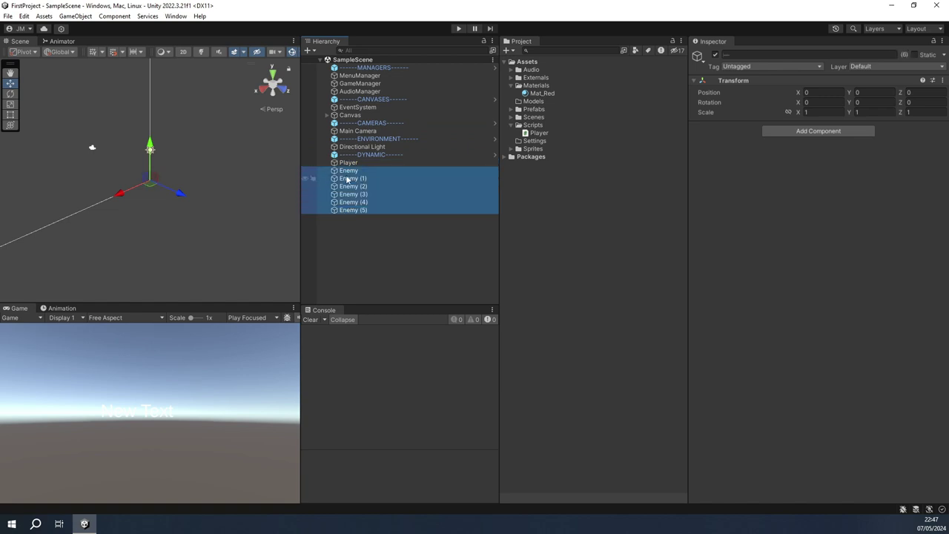
click(342, 225)
Create a new empty object named Enemies in the Hierarchy
right_click(342, 225)
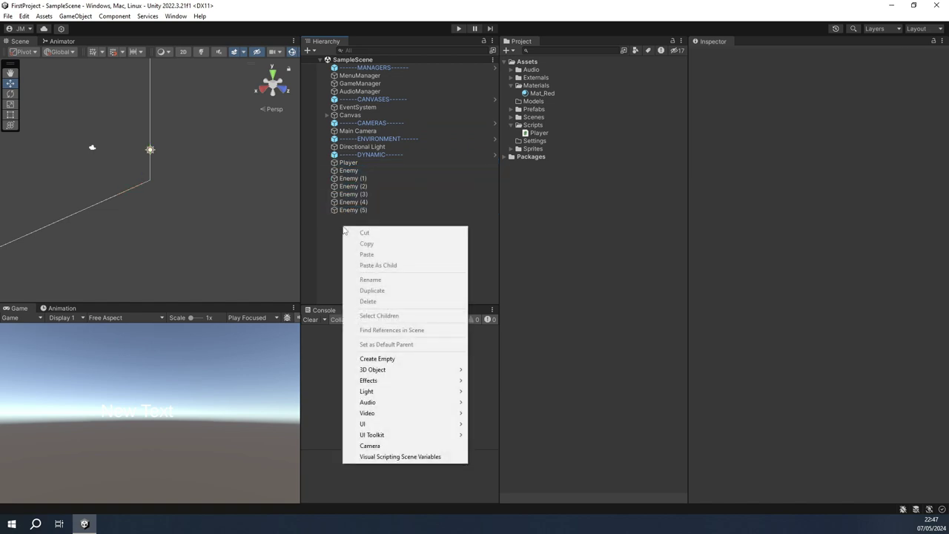
click(386, 359)
text(ene)
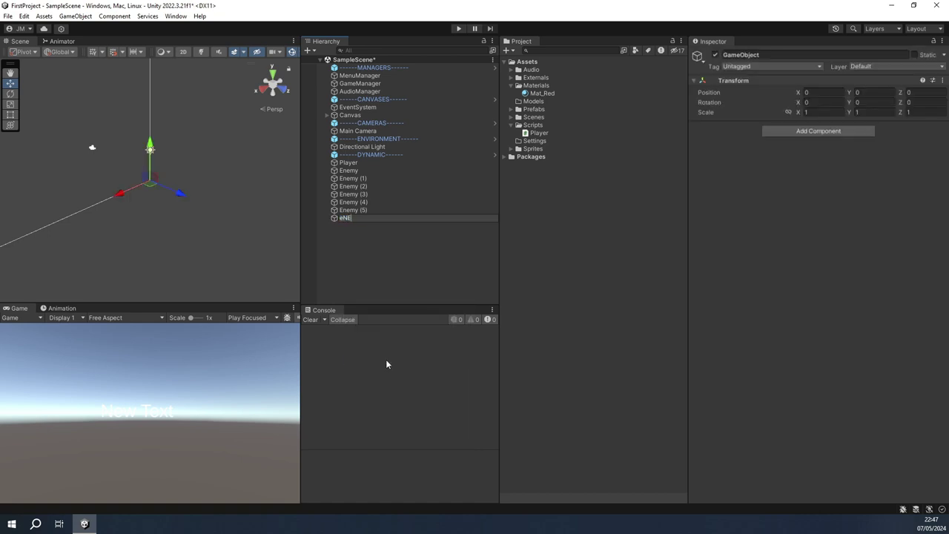
text(m)
key(BackSpace)
key(BackSpace)
key(BackSpace)
key(BackSpace)
text(E)
text(nemies)
key(Return)
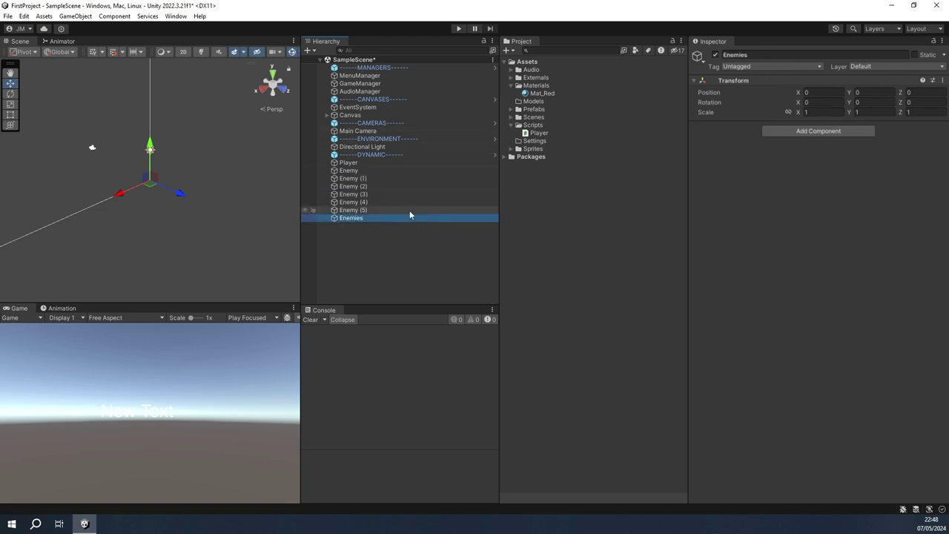
Reset the Enemies Transform to origin position, default rotation and scale
right_click(730, 81)
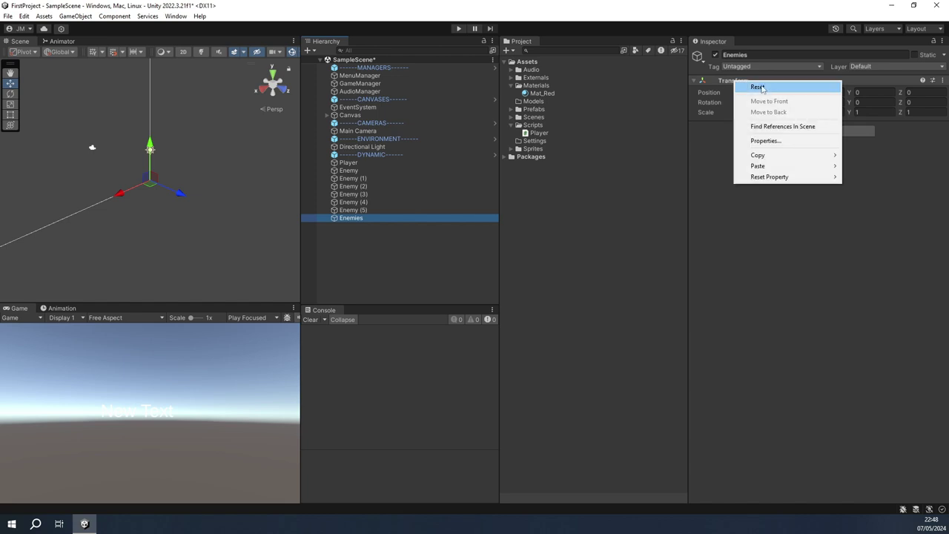
click(741, 85)
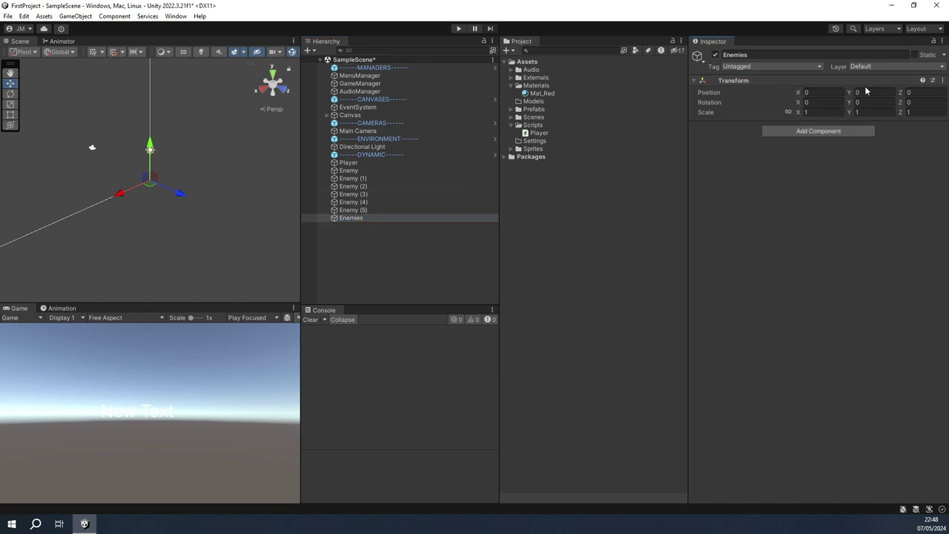
click(371, 211)
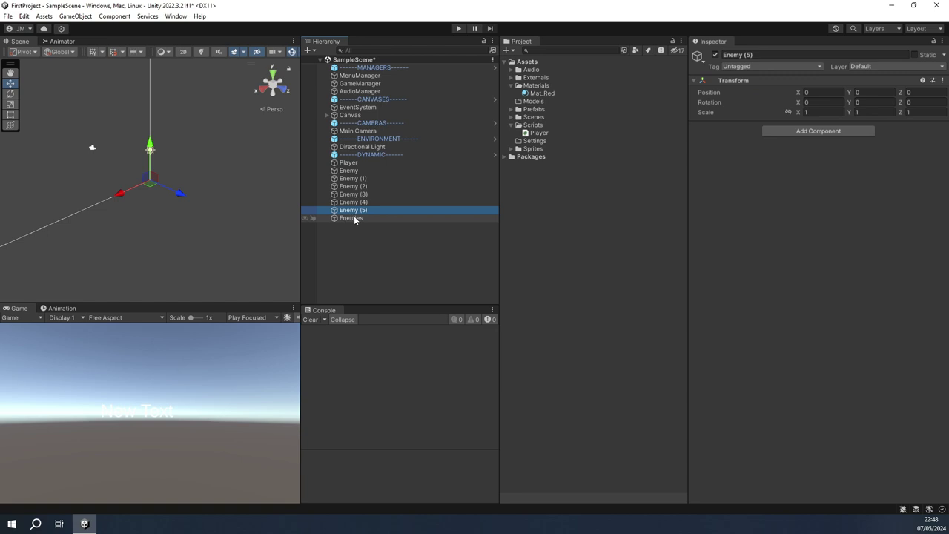
Move Enemy through Enemy (5) into the Enemies group and check its six children
shift+click(358, 171)
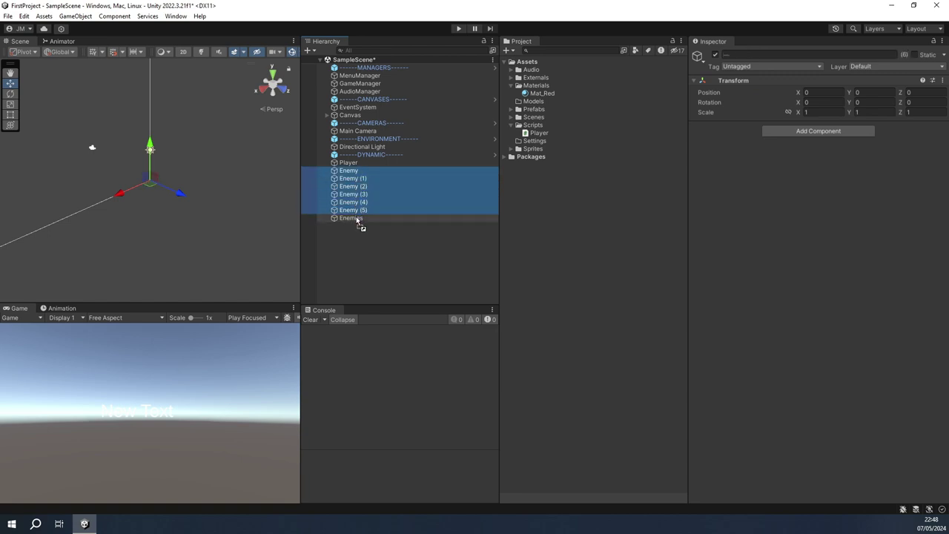
drag(358, 170, 356, 217)
click(327, 171)
click(344, 172)
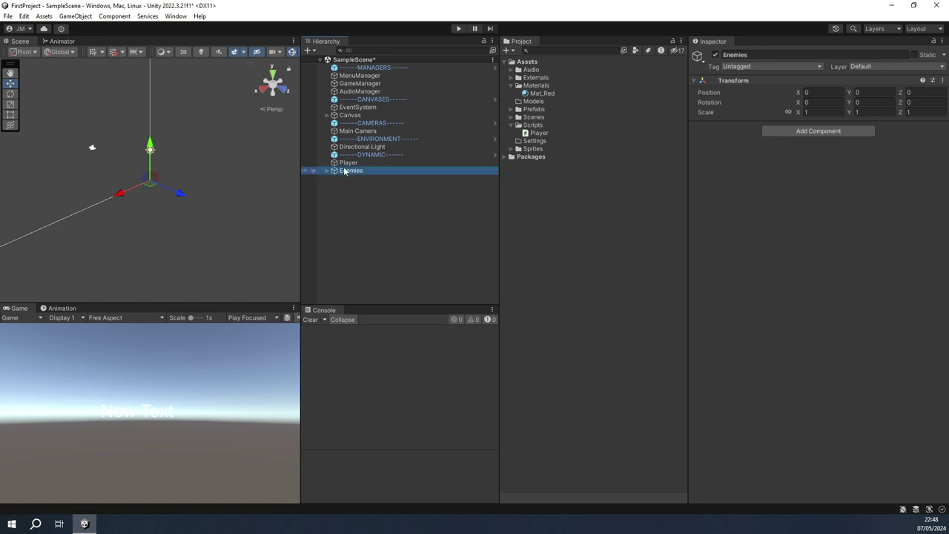
click(326, 170)
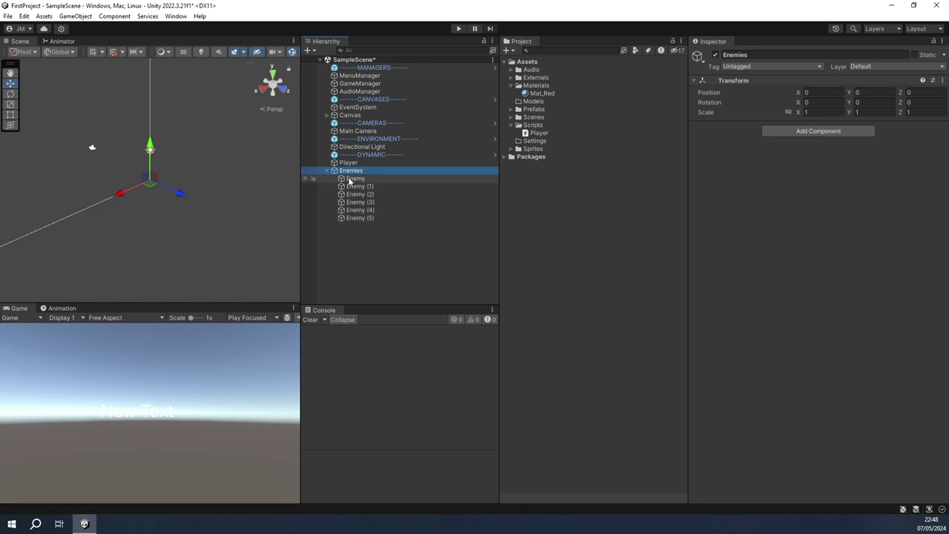
click(355, 179)
shift+click(361, 217)
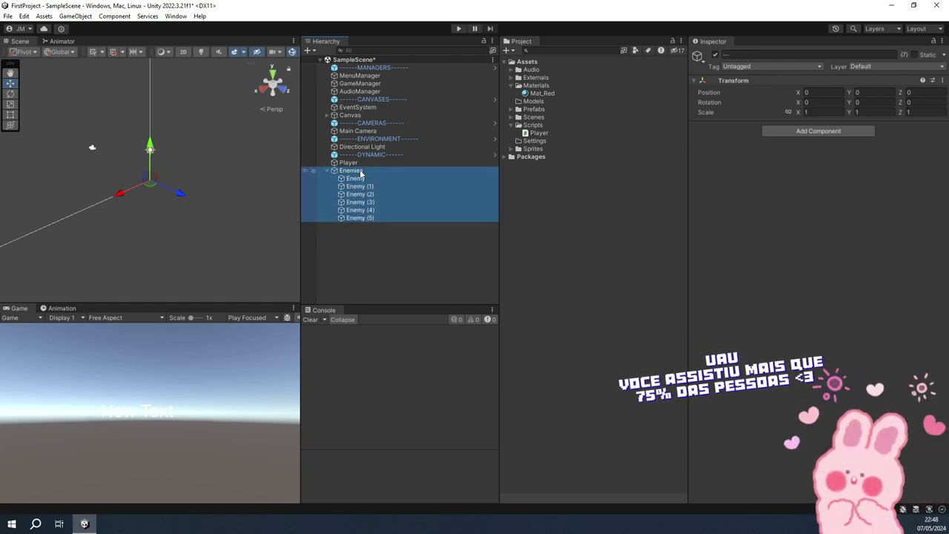
click(361, 171)
click(362, 179)
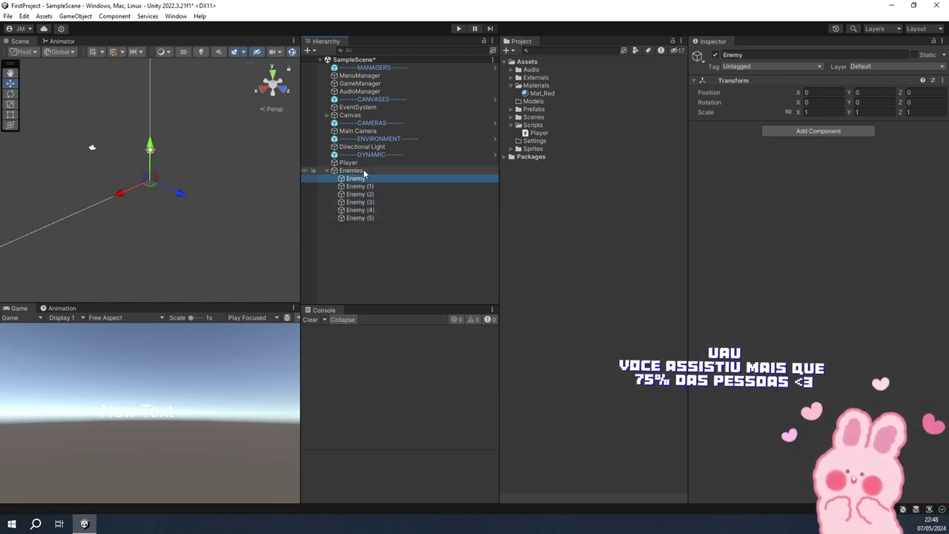
click(359, 171)
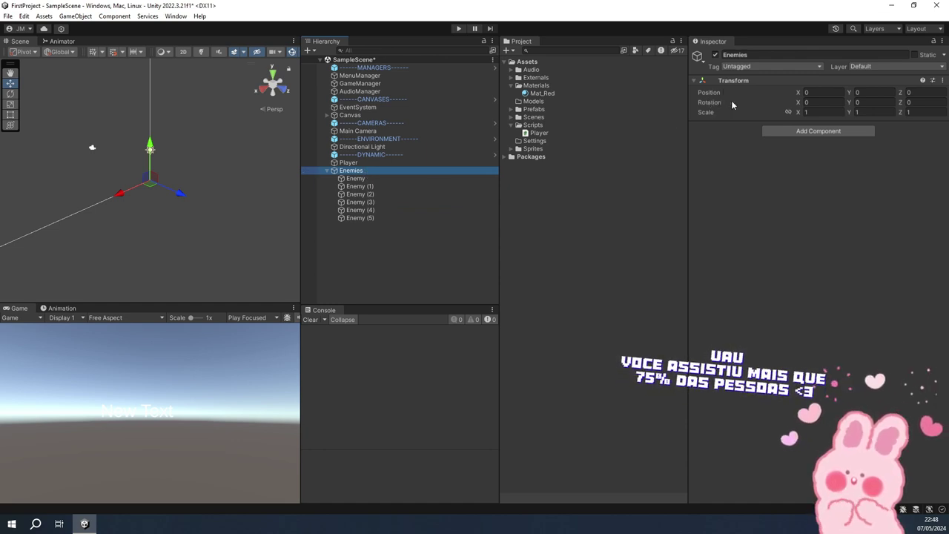
Test nesting by duplicating Enemy into Enemy (6) under Enemy, then delete the duplicate
click(354, 179)
key(ctrl+d)
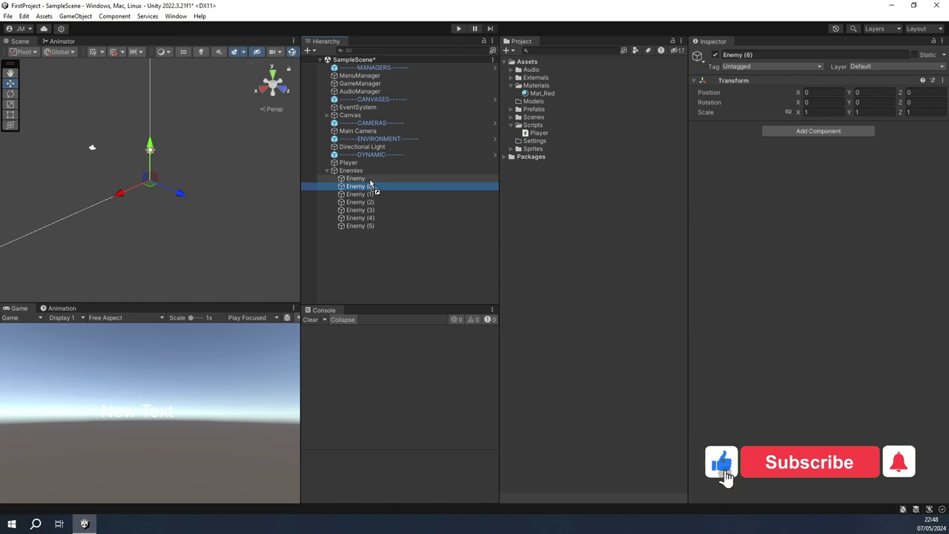
drag(359, 188, 363, 180)
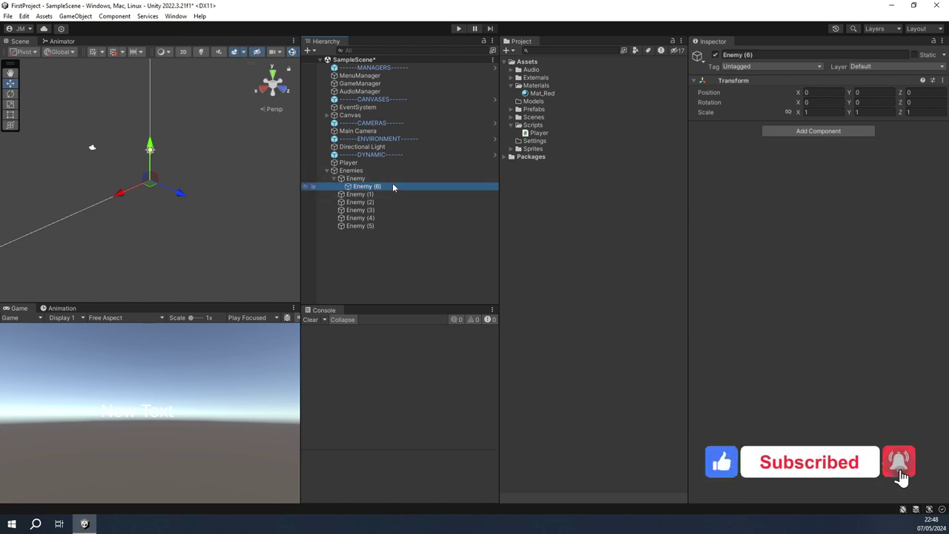
click(374, 171)
click(373, 178)
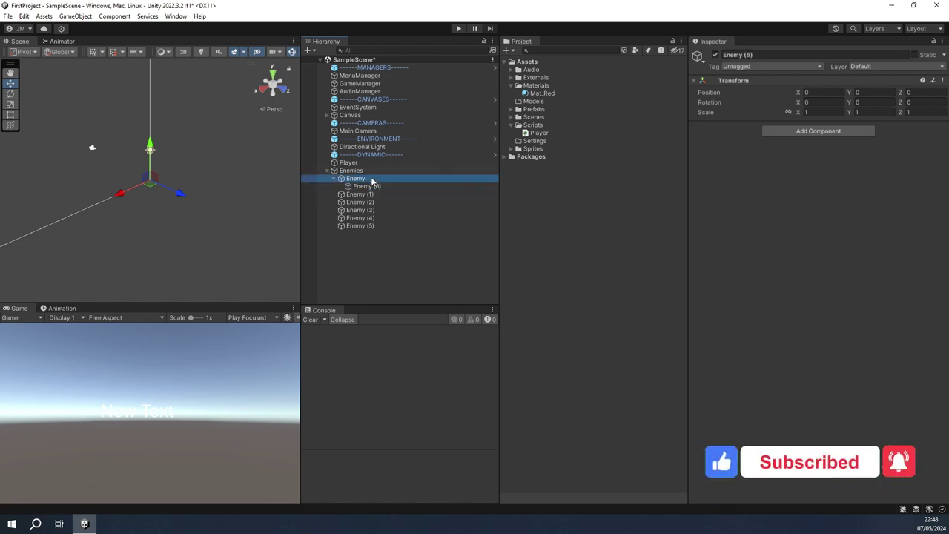
click(375, 171)
click(373, 179)
click(374, 171)
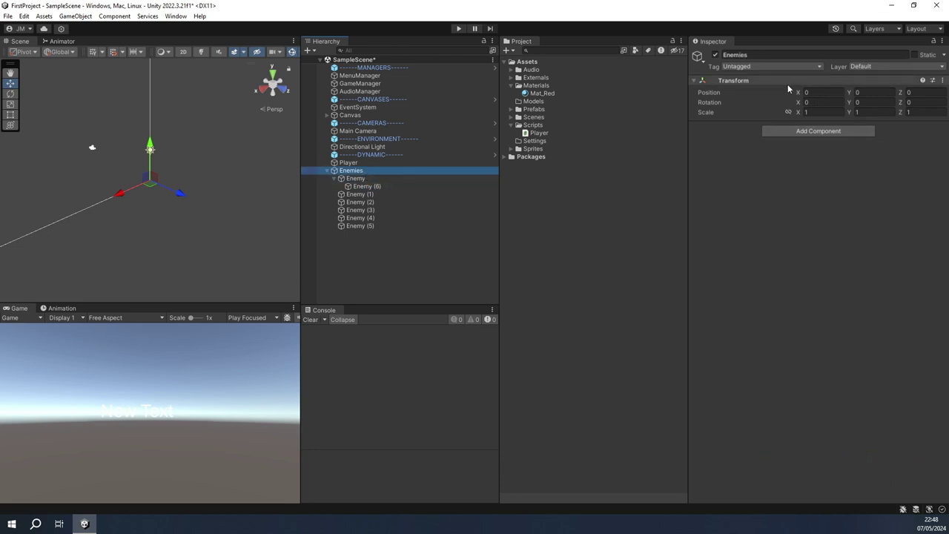
click(386, 179)
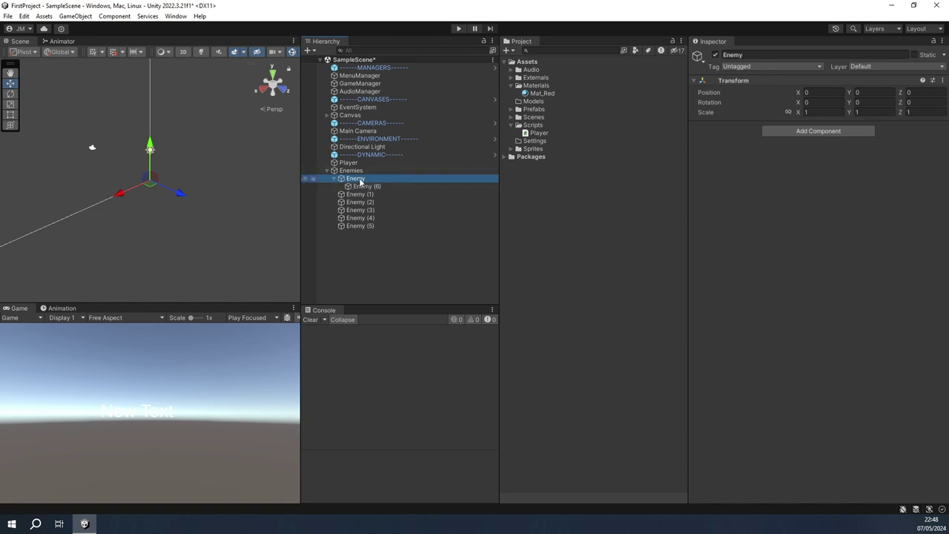
click(374, 186)
key(Delete)
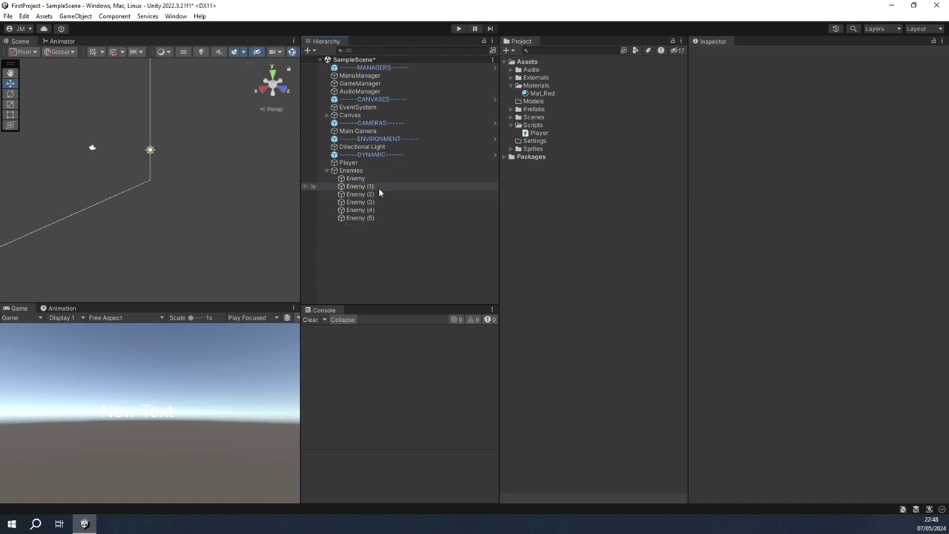
Collapse the Enemies group, clear the selection and save SampleScene
click(327, 171)
click(350, 172)
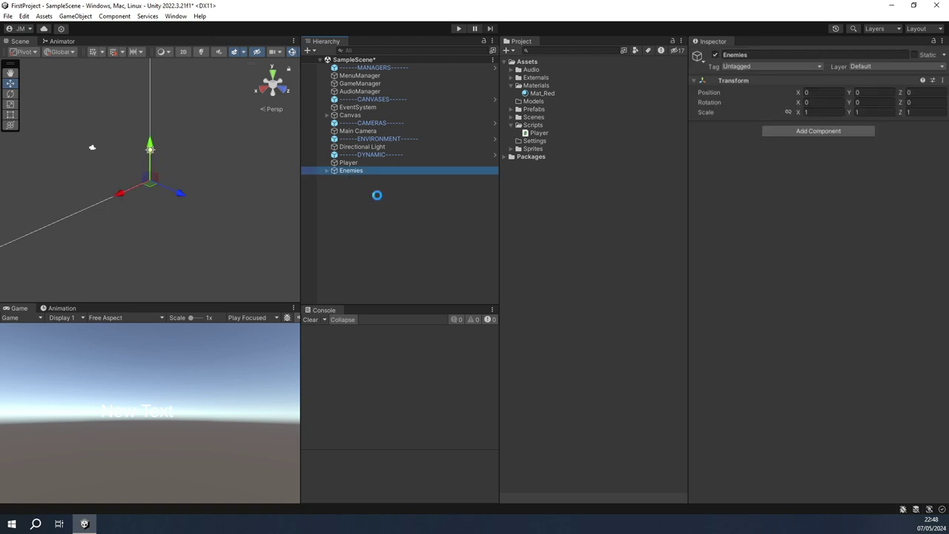
click(401, 191)
key(ctrl+s)
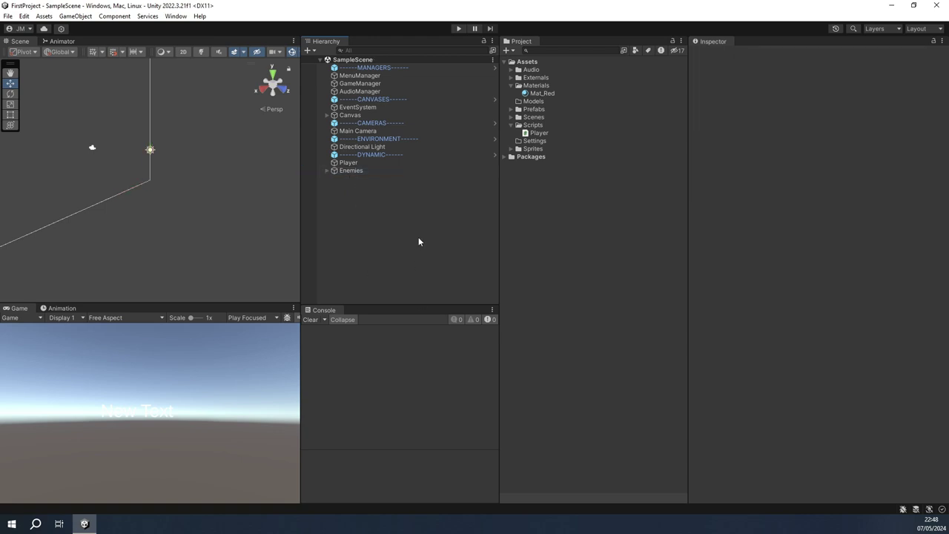
Create an empty GameObject below Enemies in the Hierarchy and deselect it
right_click(376, 197)
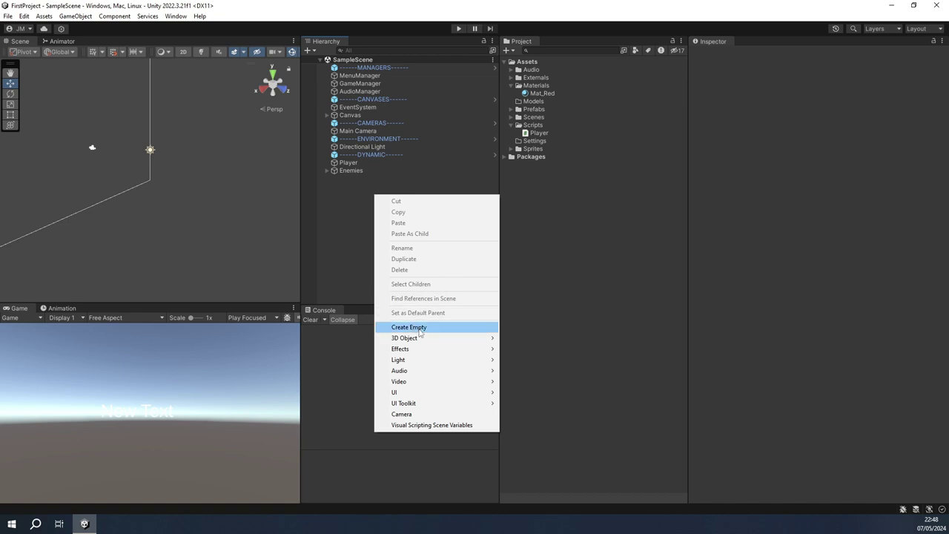
click(420, 331)
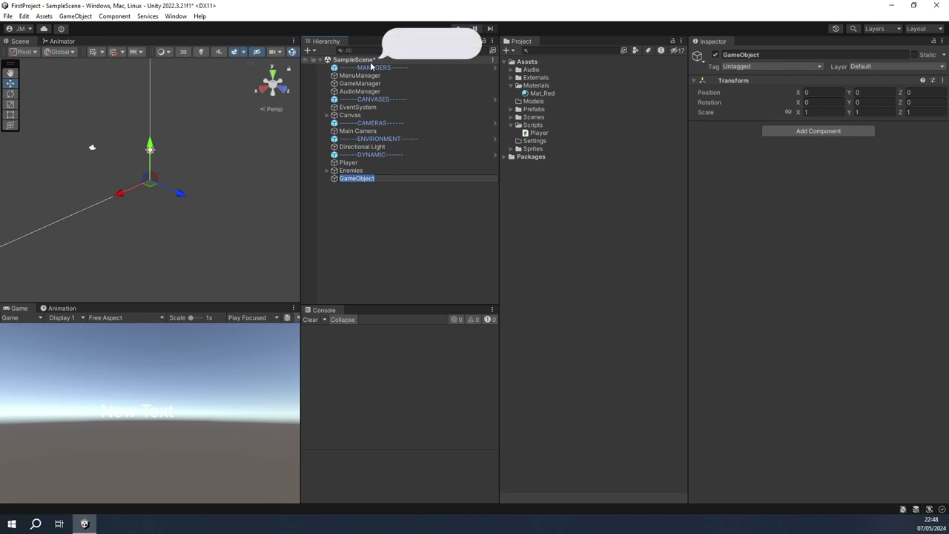
click(379, 193)
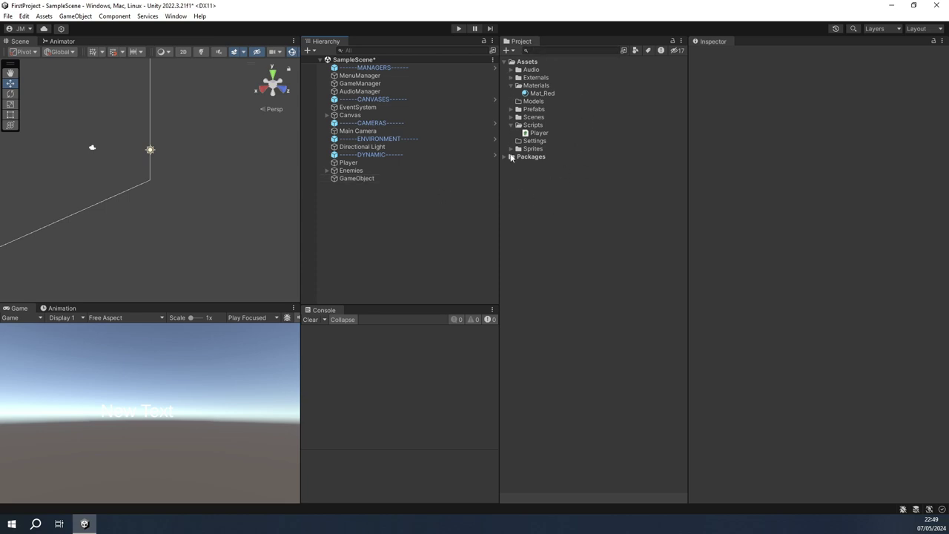
right_click(521, 59)
click(557, 73)
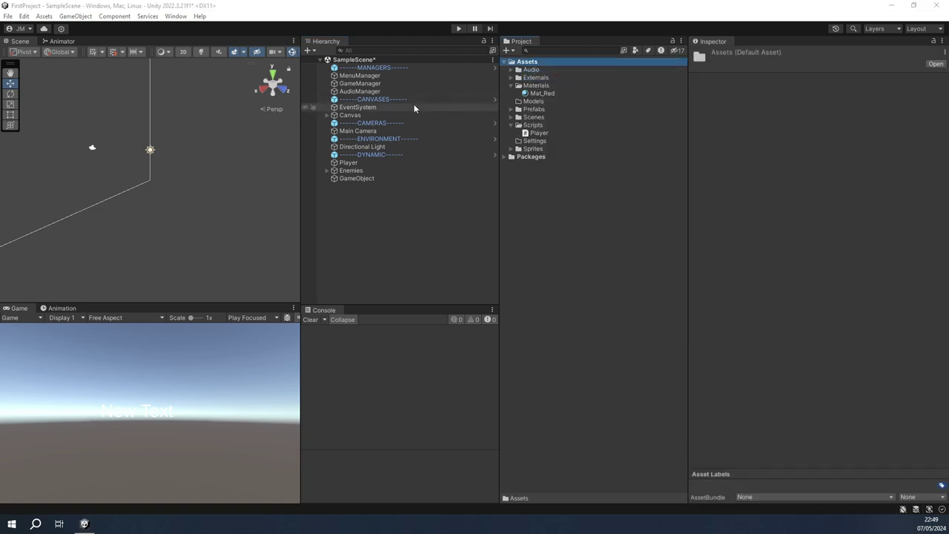
drag(403, 49, 481, 60)
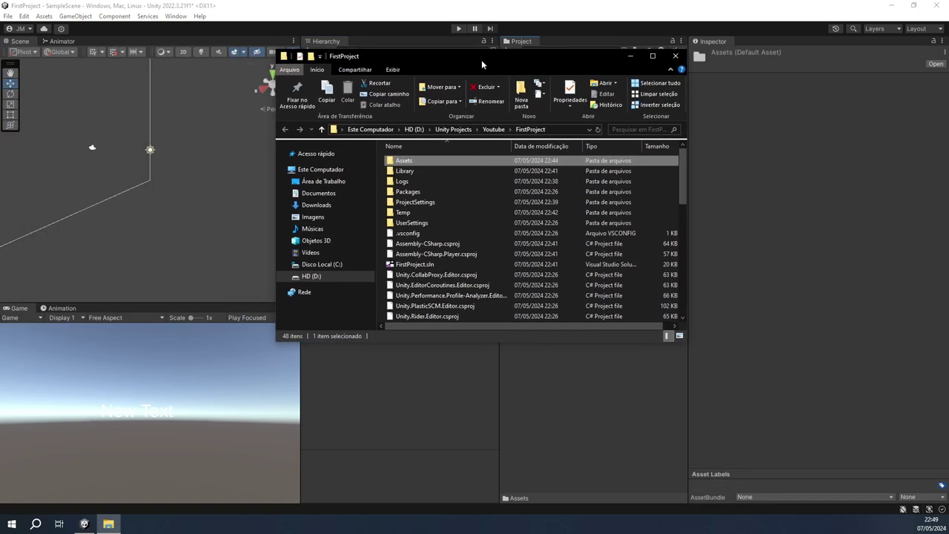
double_click(481, 59)
double_click(158, 107)
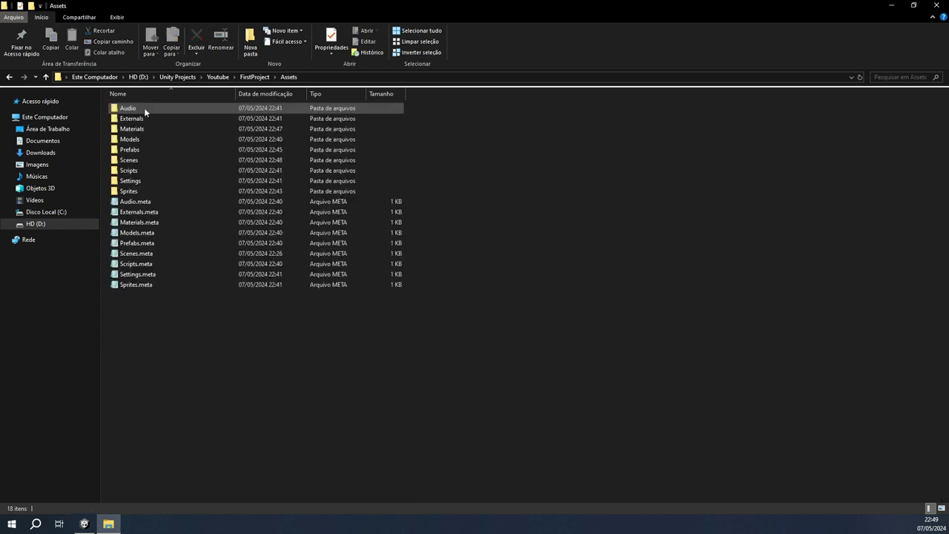
drag(204, 377, 157, 72)
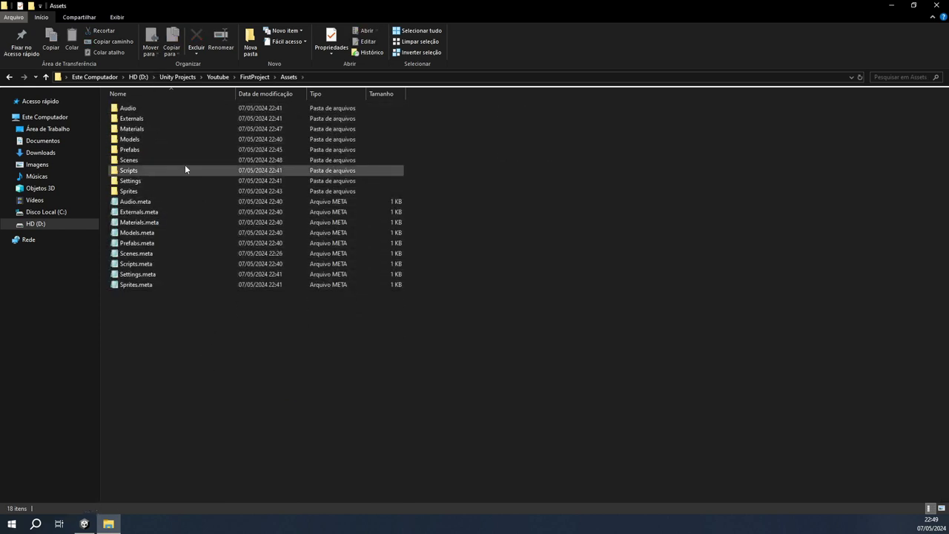
click(185, 164)
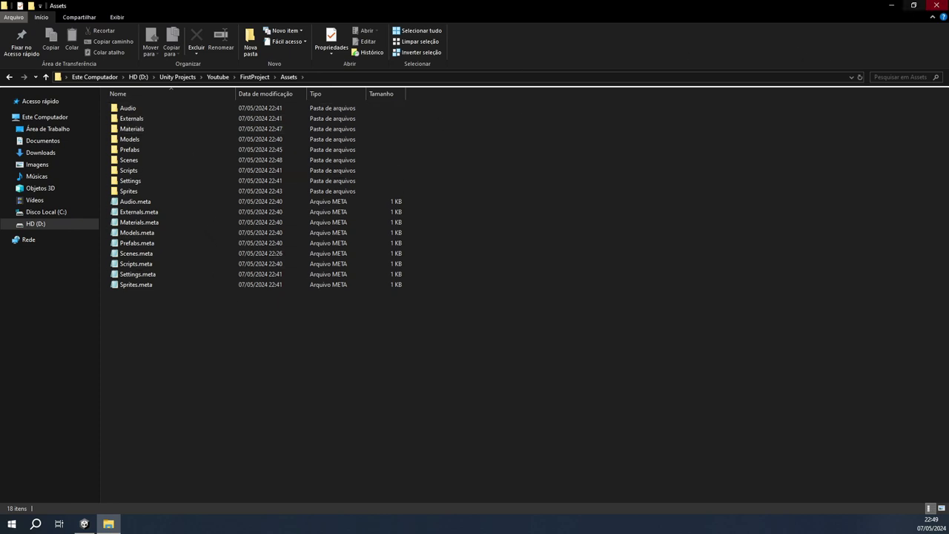
click(936, 5)
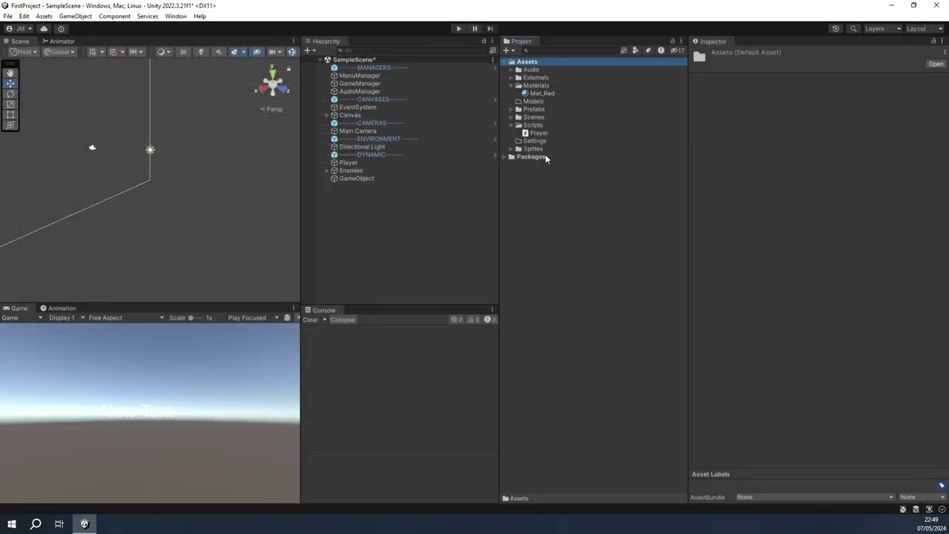
Collapse the Materials and Scripts folders and open Window > Package Manager
click(511, 85)
click(510, 117)
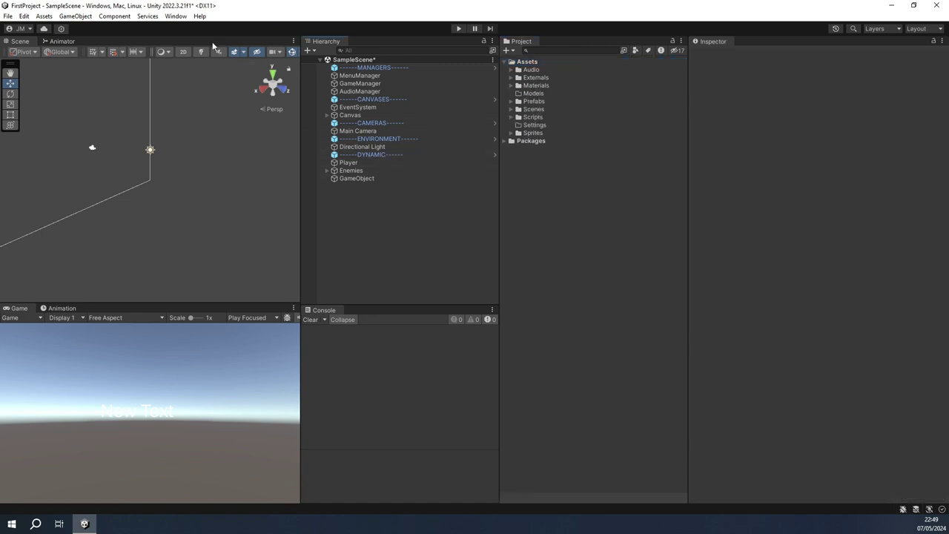
click(179, 18)
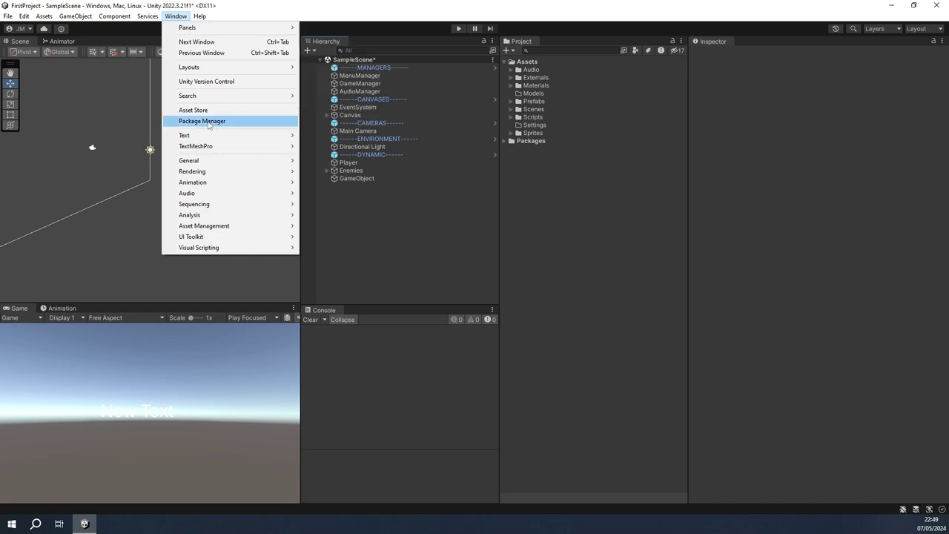
click(208, 123)
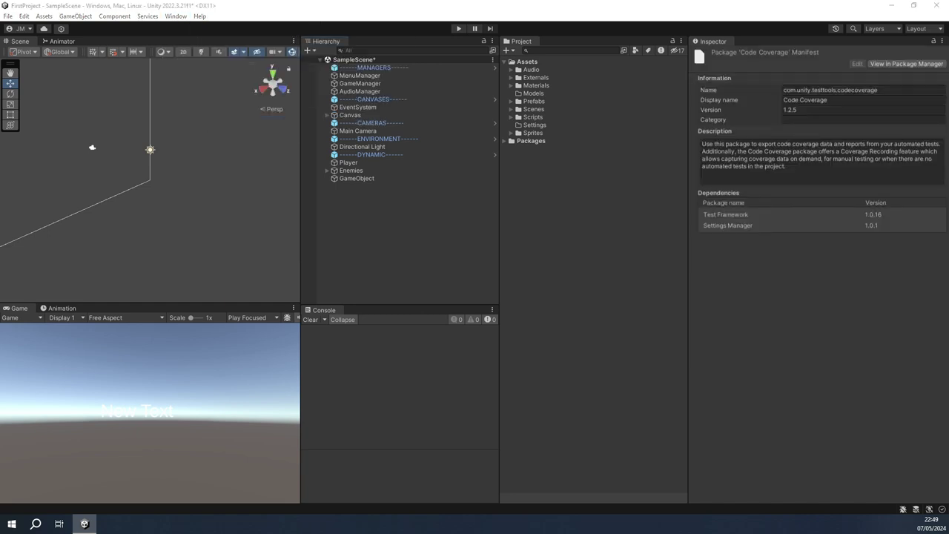
Move the Package Manager aside and select the Engineering feature, reviewing package details
drag(367, 73, 458, 74)
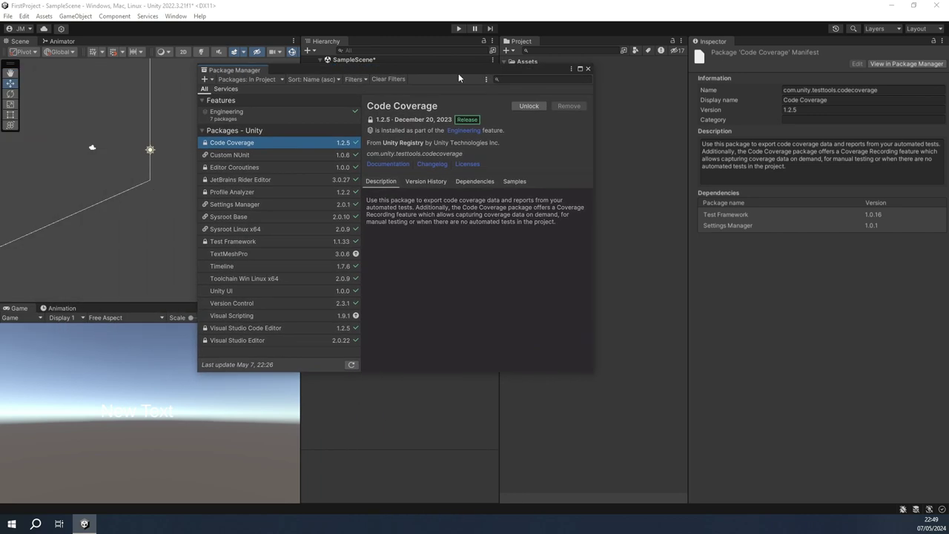
click(248, 339)
shift+click(263, 143)
shift+click(261, 117)
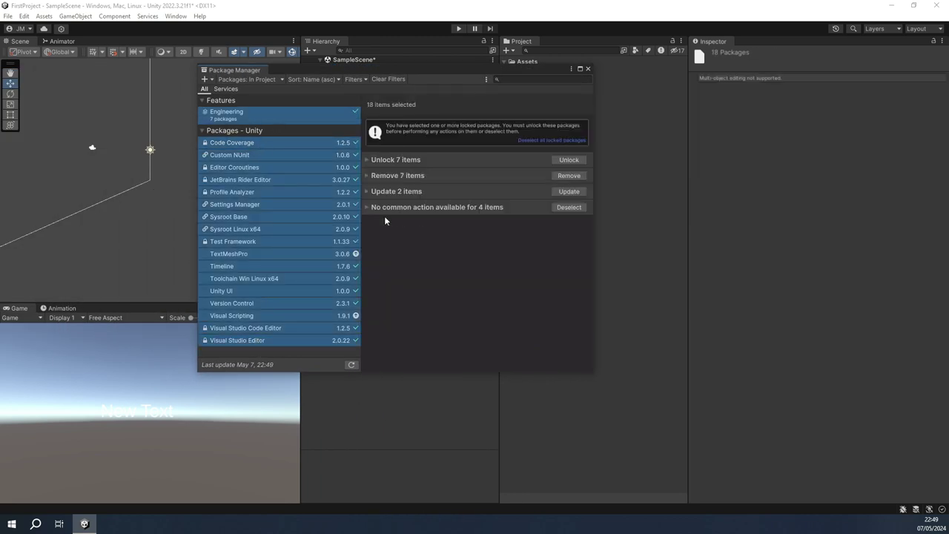
click(269, 207)
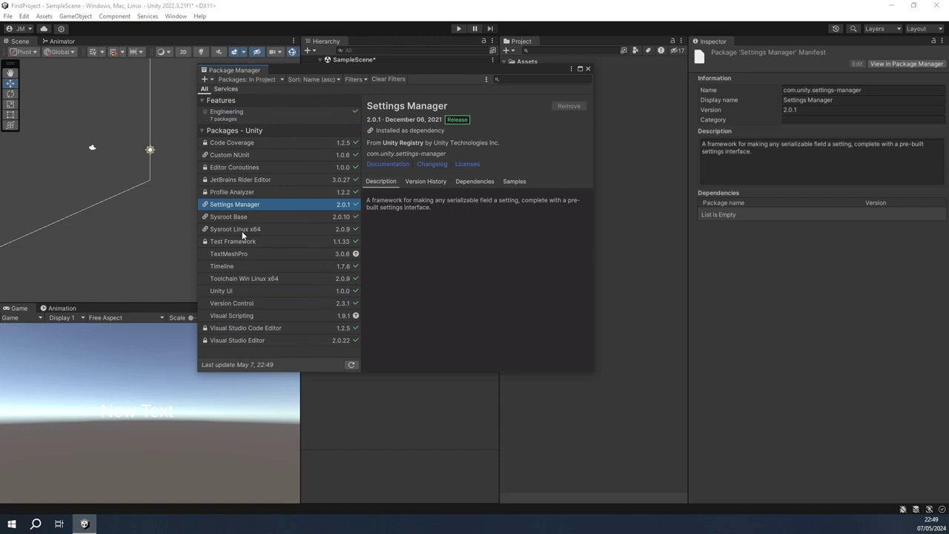
click(236, 119)
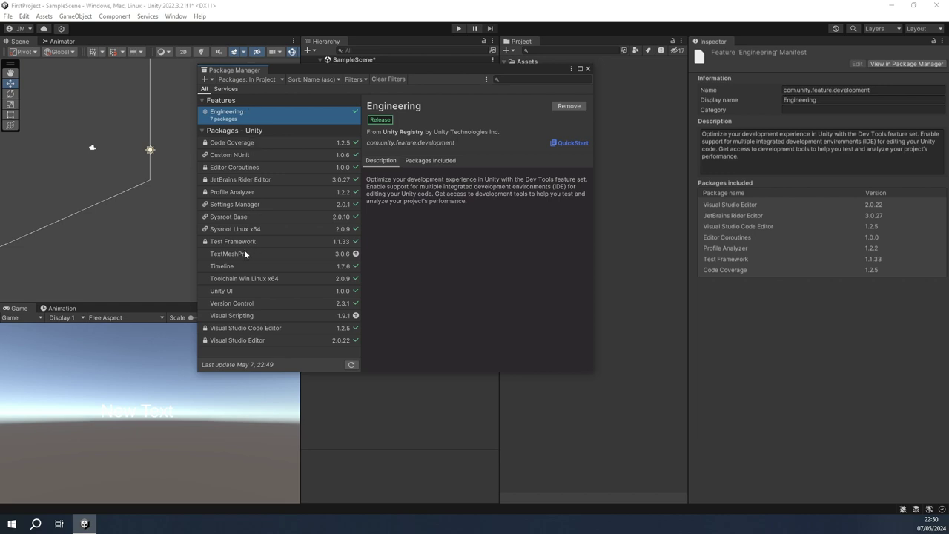
Add Timeline, Version Control and Visual Scripting to the packages selected for removal
ctrl+click(229, 266)
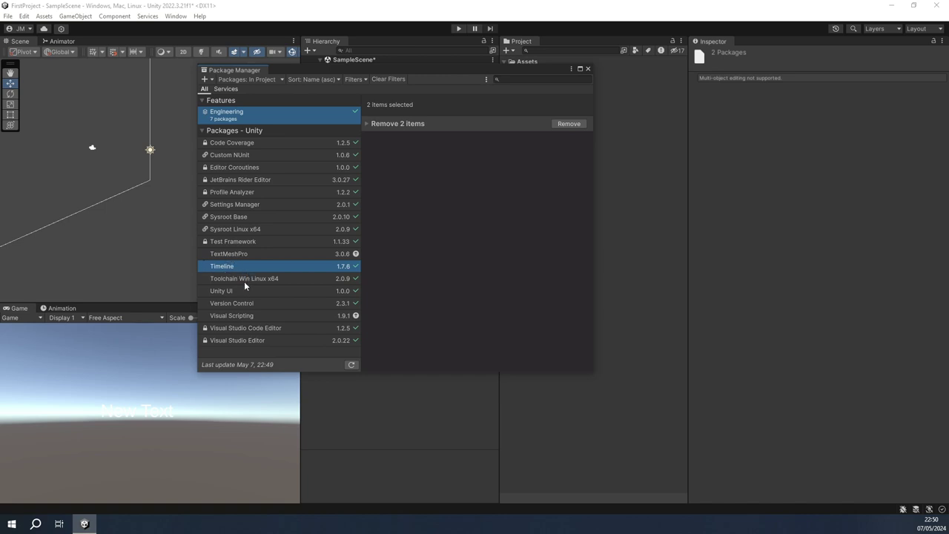
ctrl+click(229, 304)
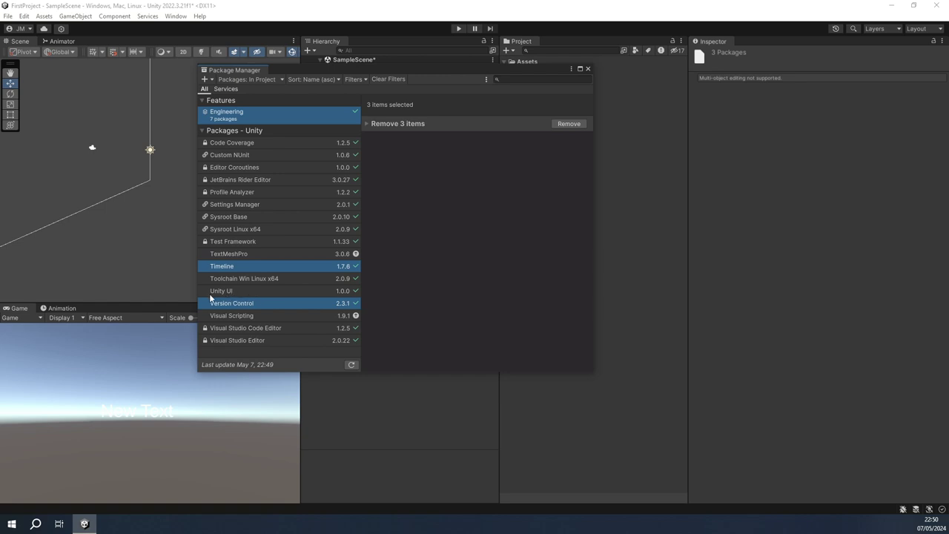
ctrl+click(218, 317)
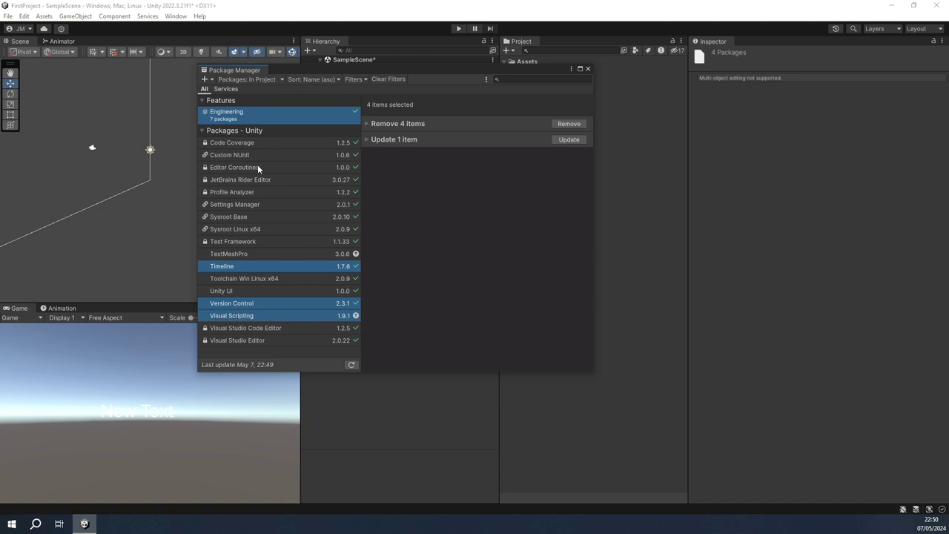
Remove the four selected packages, confirming the 'Removing 4 items' dialog
click(569, 124)
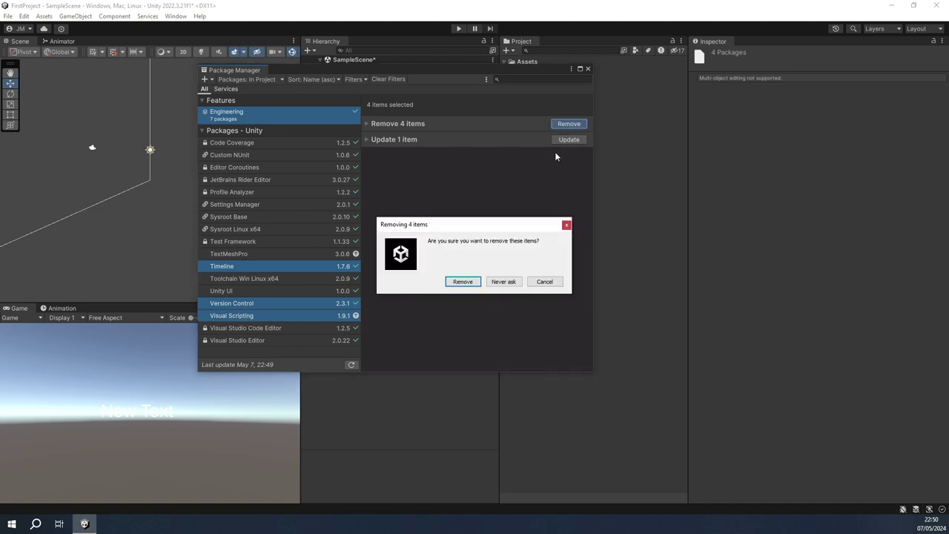
click(463, 282)
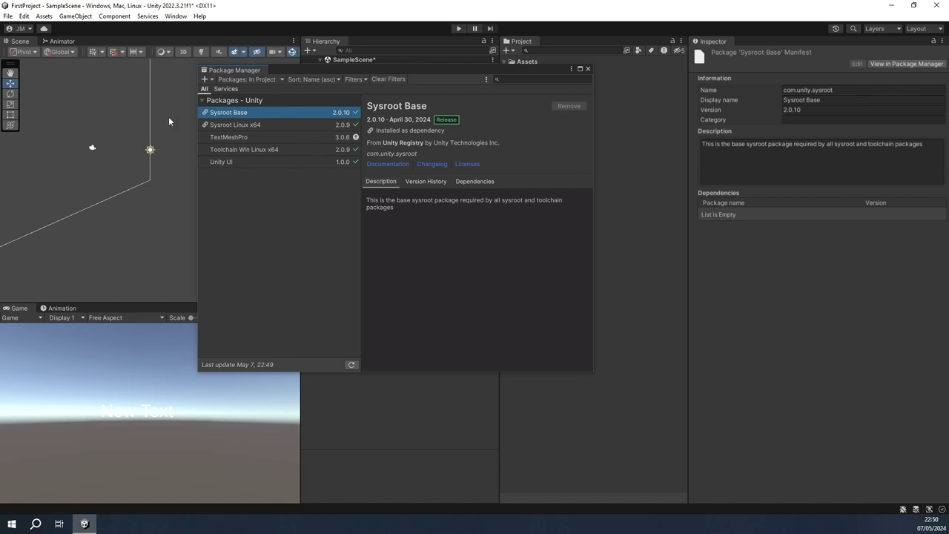
Show Unity Registry packages and select Visual Studio Editor
click(270, 78)
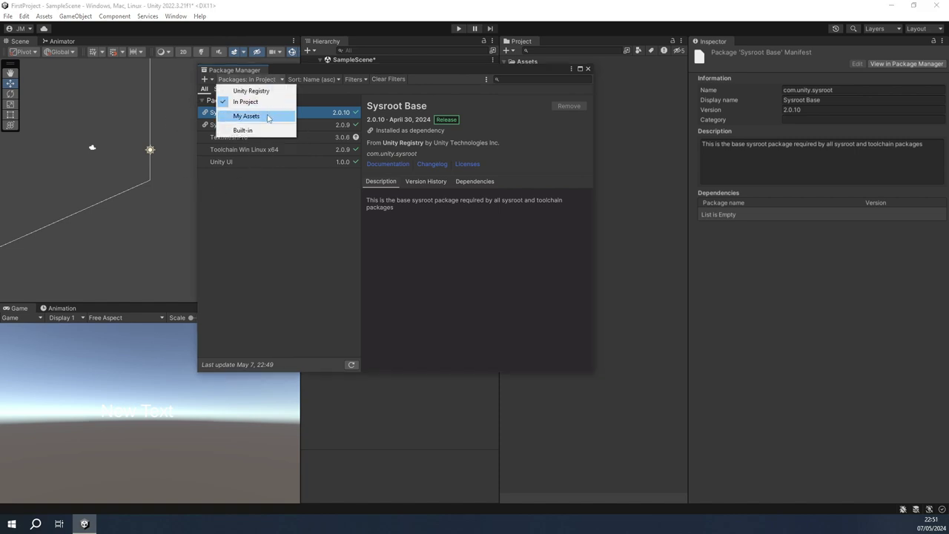
click(260, 91)
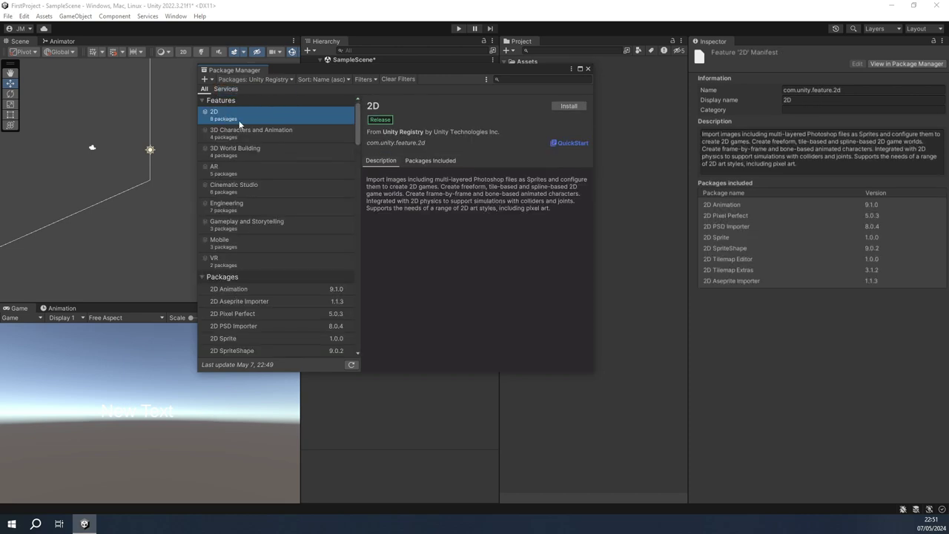
scroll(230, 174, down, 3)
scroll(240, 151, down, 5)
scroll(244, 151, down, 5)
scroll(244, 151, down, 5)
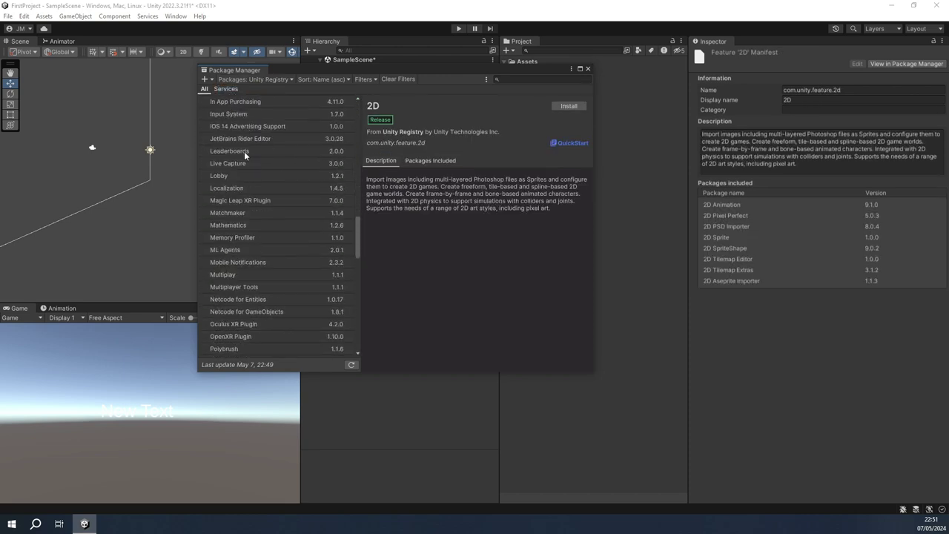
scroll(244, 151, down, 5)
scroll(244, 152, down, 5)
scroll(244, 152, down, 5)
scroll(244, 151, down, 5)
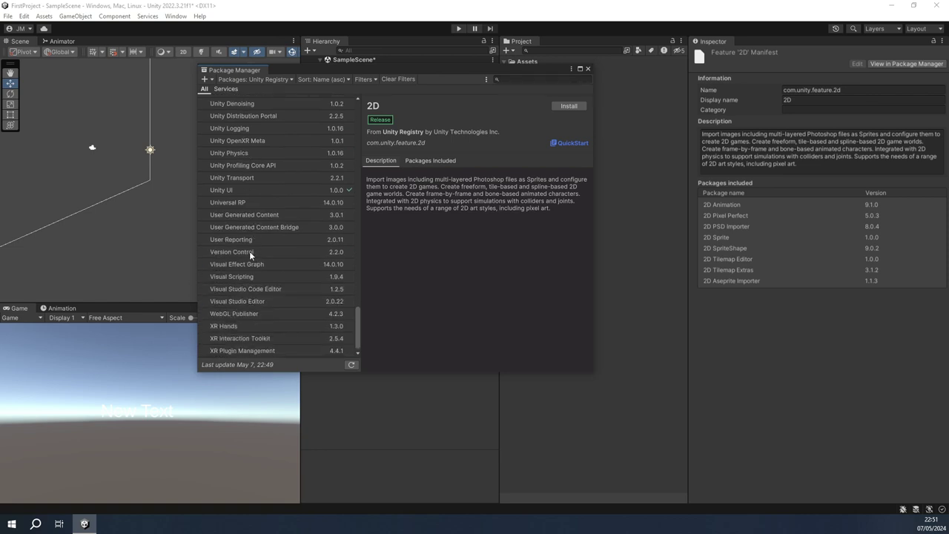
click(237, 301)
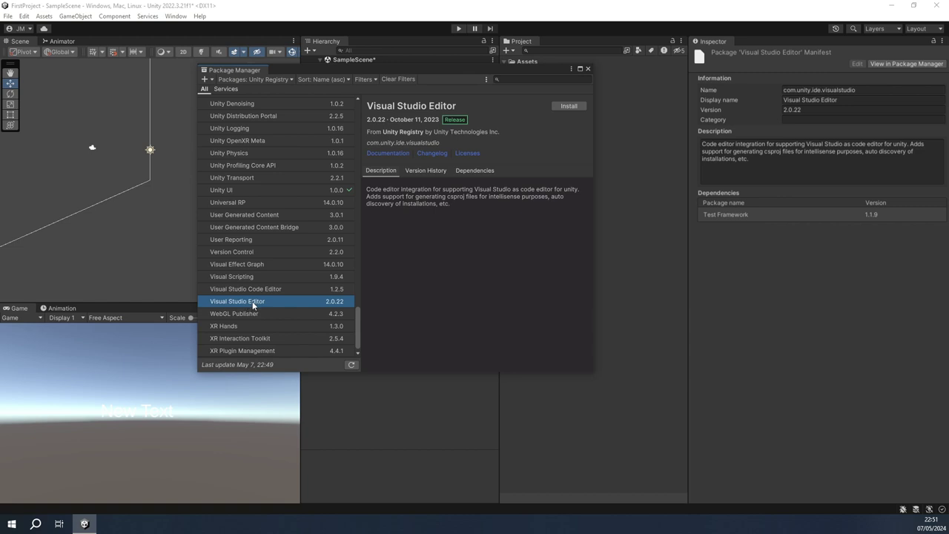
Add Cinemachine and Localization to the selection and install all three packages
scroll(253, 301, up, 3)
scroll(252, 302, up, 3)
scroll(253, 301, up, 3)
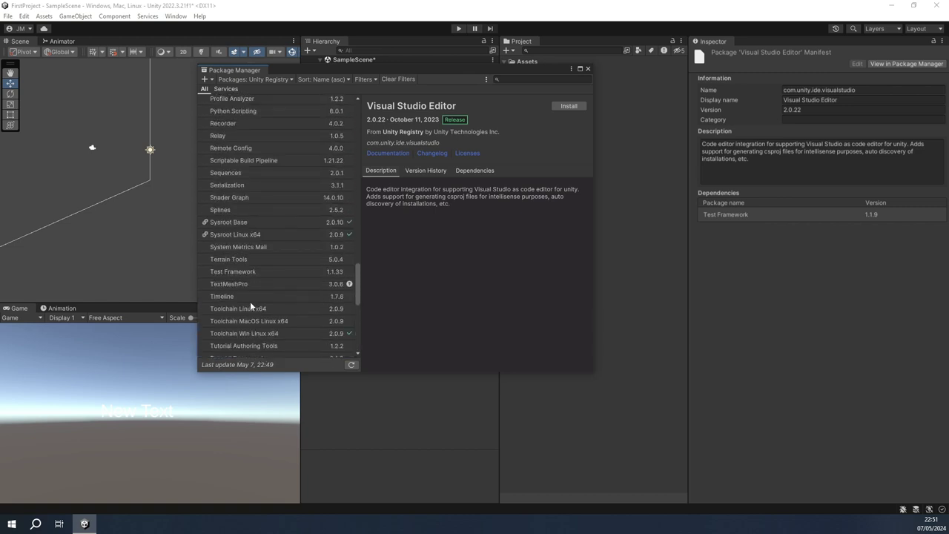
scroll(250, 302, up, 3)
scroll(249, 299, up, 2)
scroll(230, 330, up, 3)
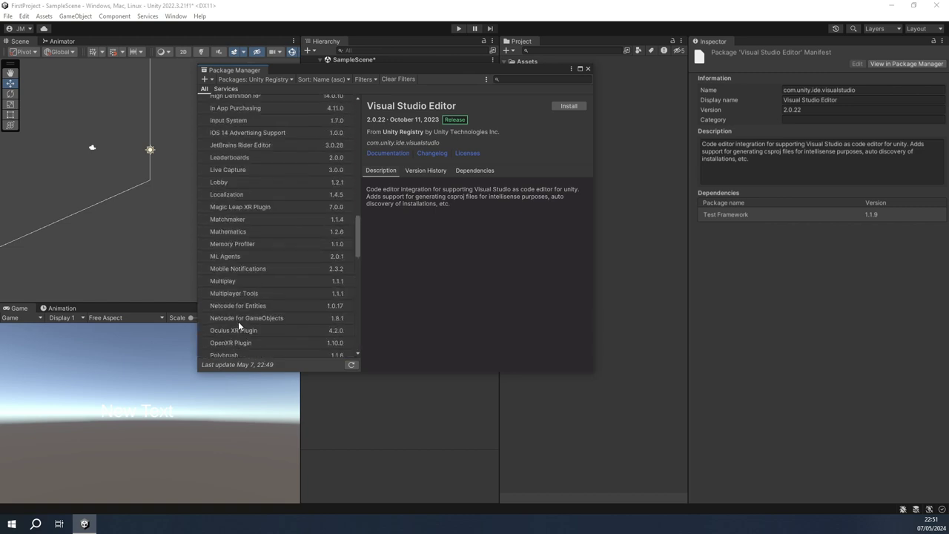
scroll(238, 319, up, 3)
scroll(239, 317, up, 3)
scroll(239, 319, up, 3)
scroll(239, 319, down, 3)
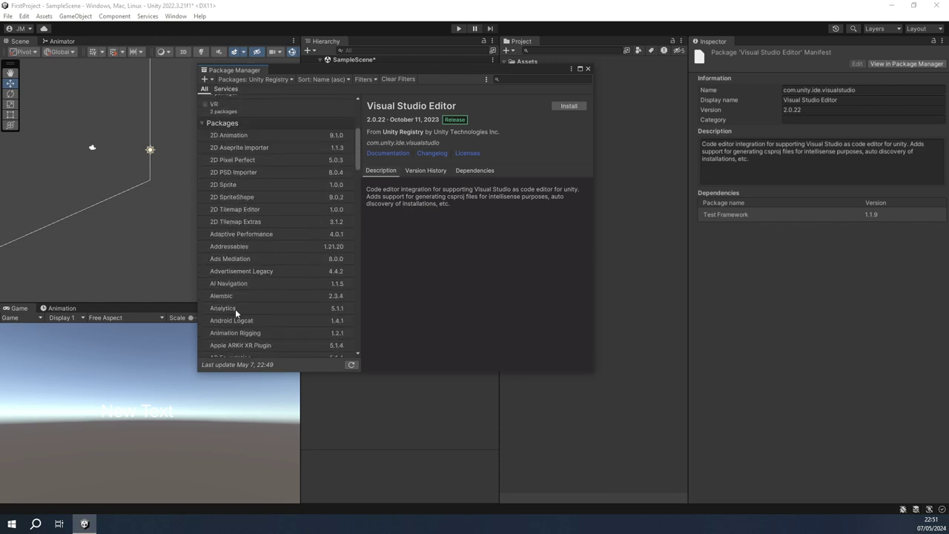
scroll(235, 308, down, 2)
ctrl+click(225, 312)
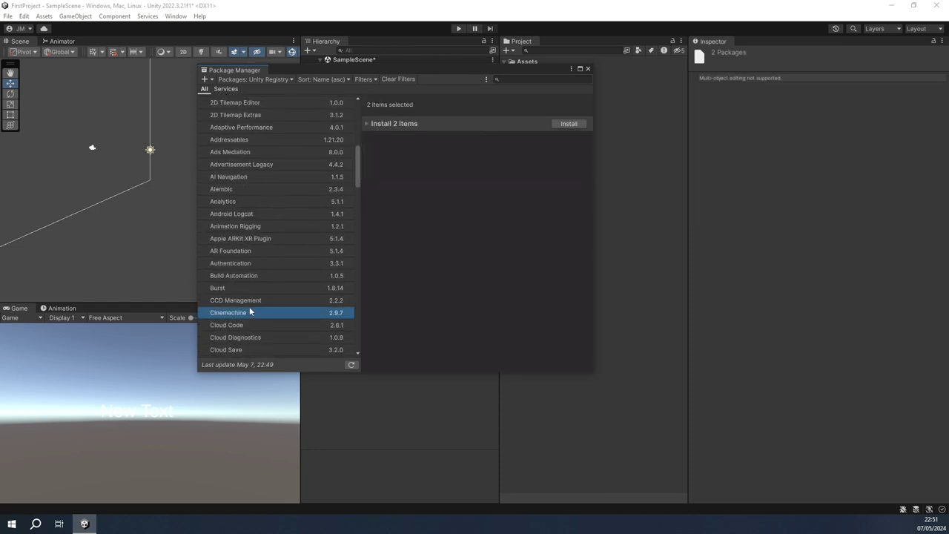
scroll(253, 284, down, 2)
scroll(253, 284, down, 5)
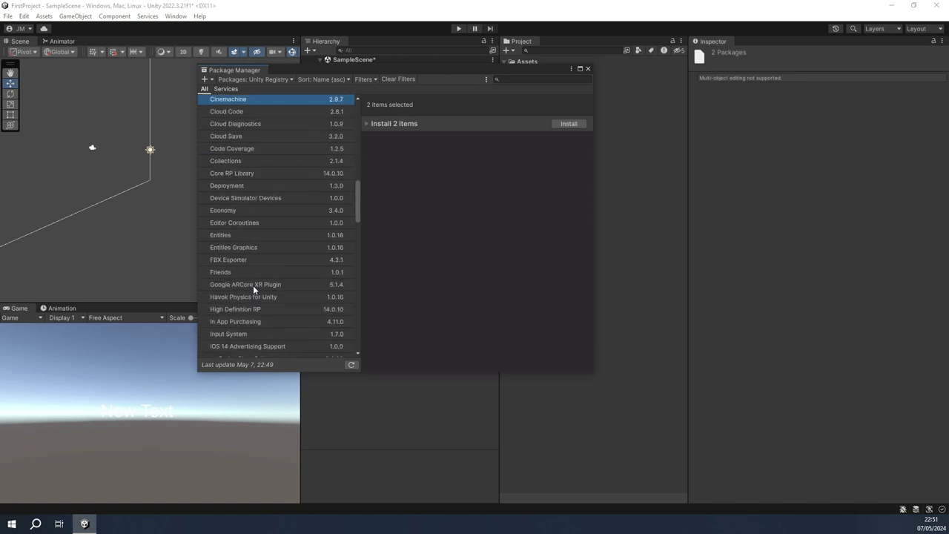
scroll(253, 285, down, 2)
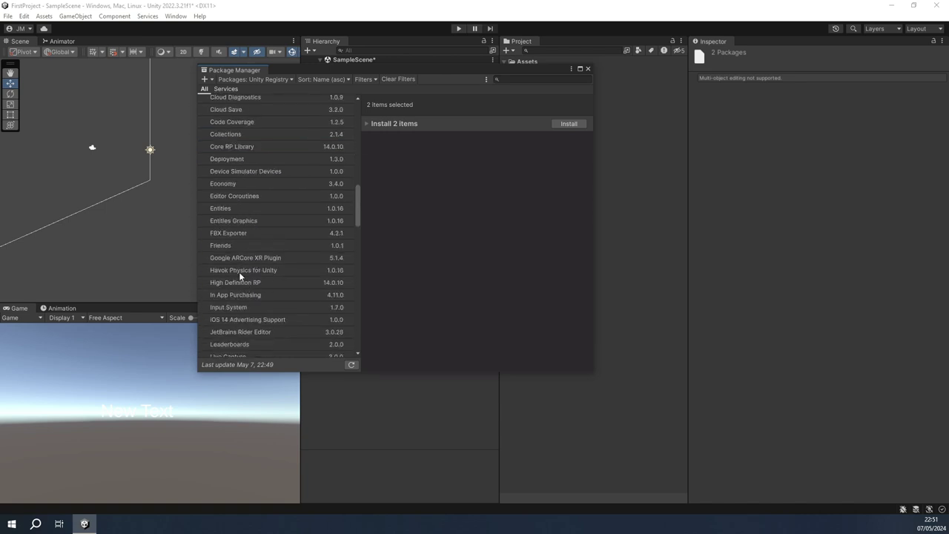
scroll(279, 247, down, 3)
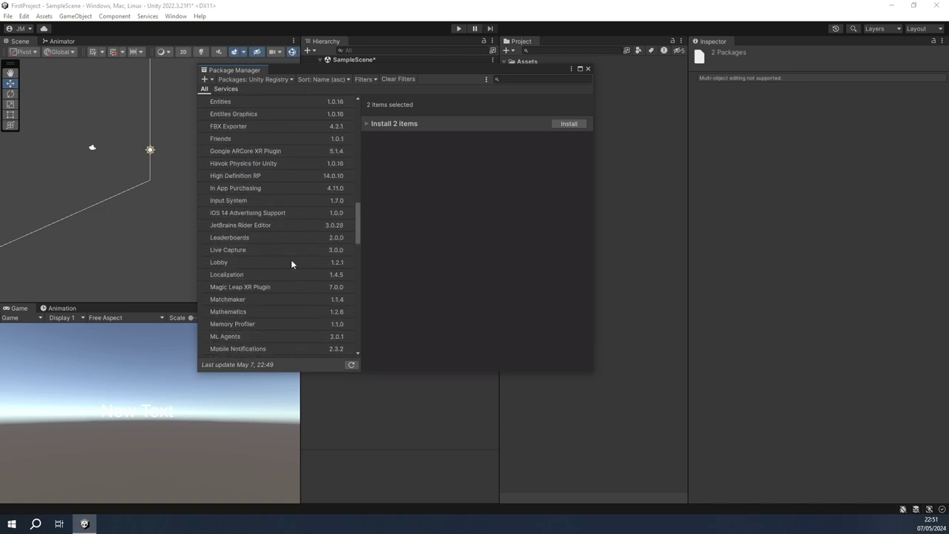
ctrl+click(218, 276)
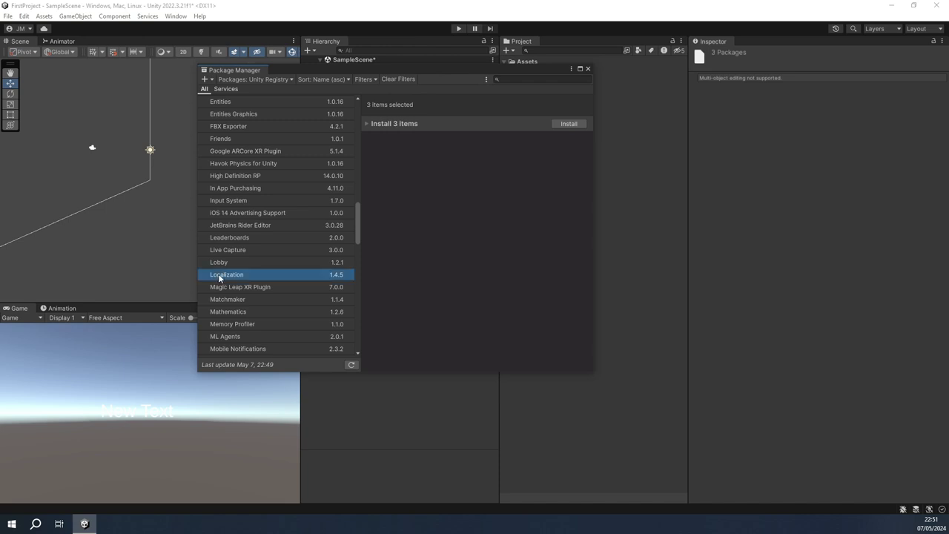
click(561, 125)
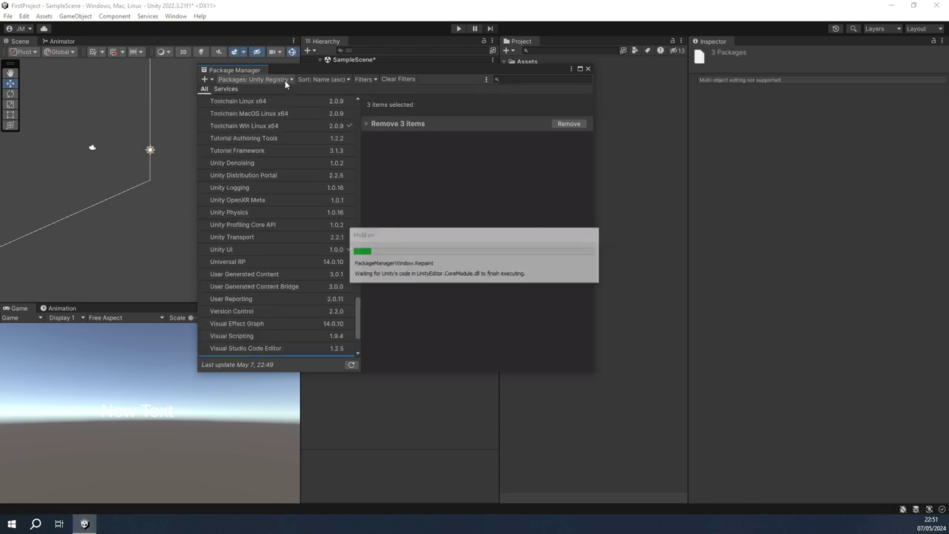
Switch the package list to My Assets and search for fmod, then dotween
click(285, 80)
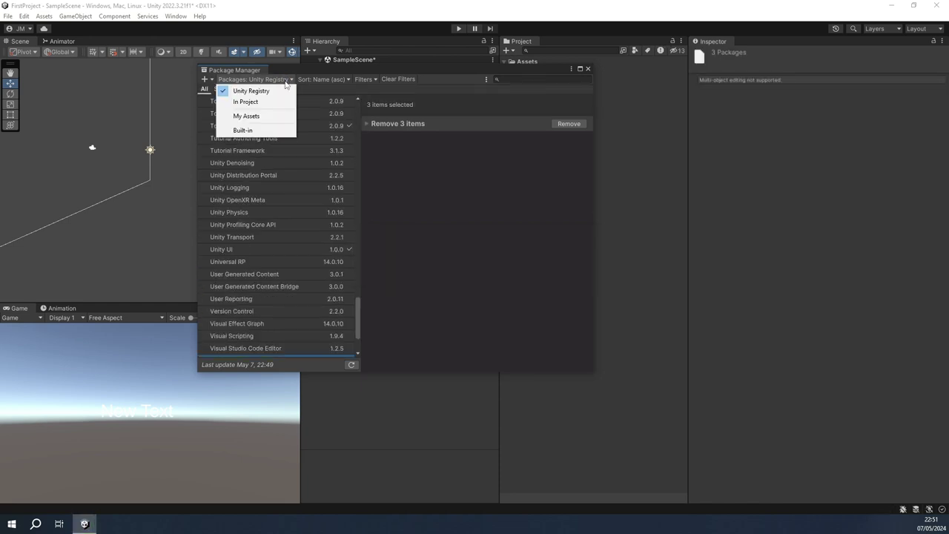
click(266, 119)
click(510, 78)
text(c)
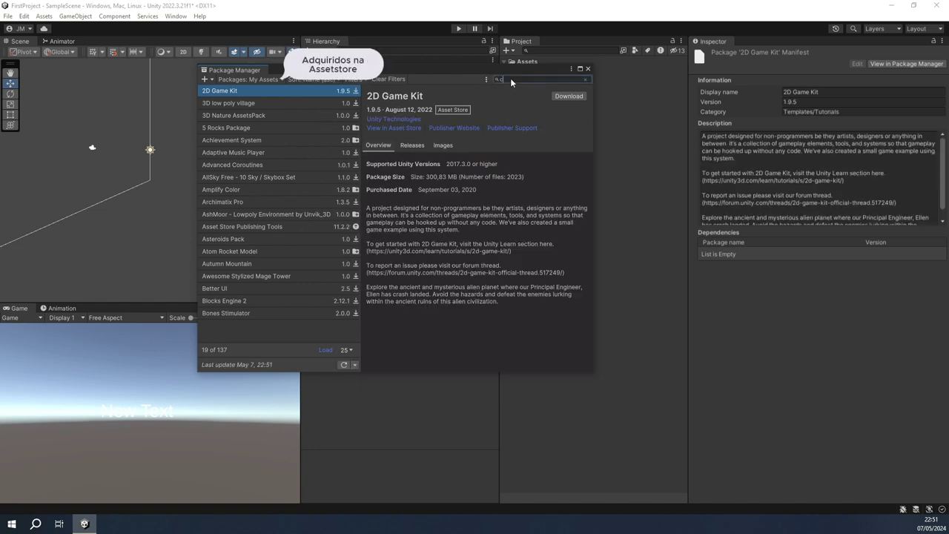
key(BackSpace)
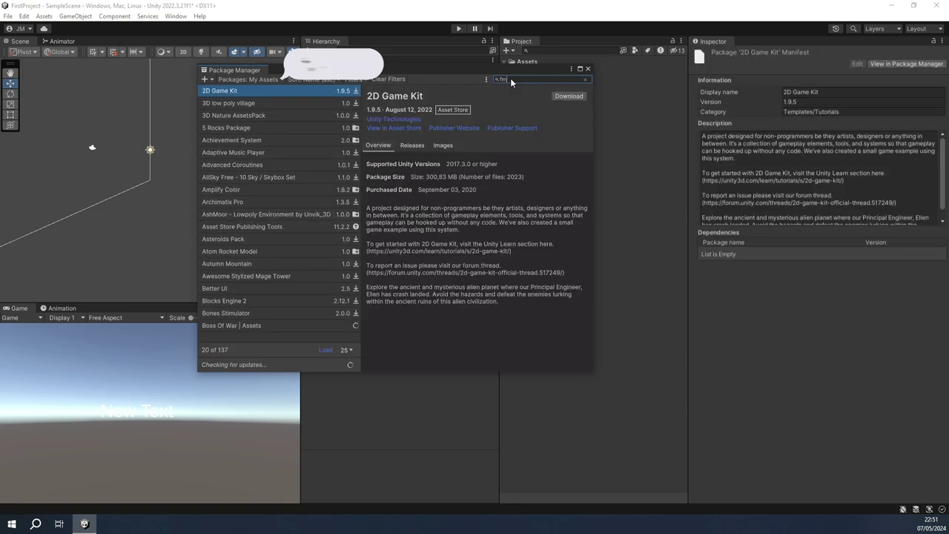
text(fmod)
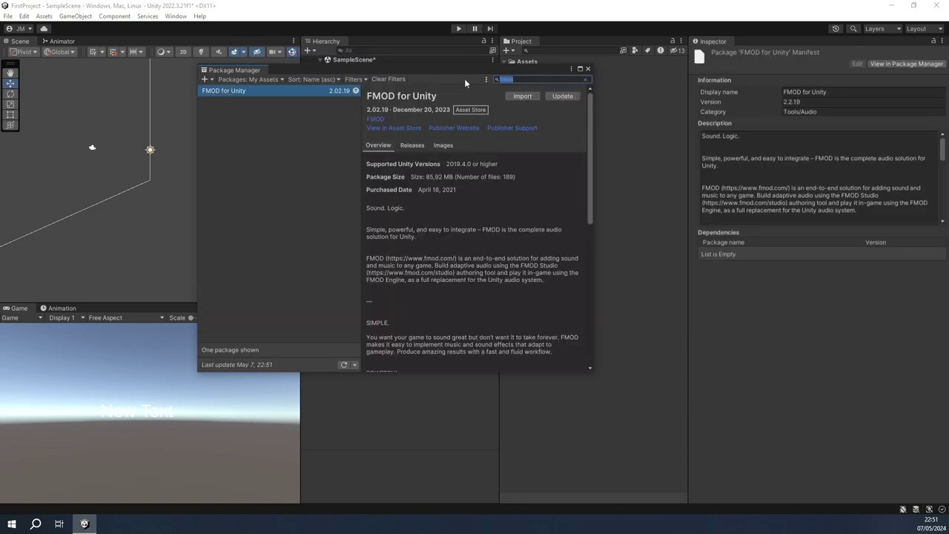
text(dotween)
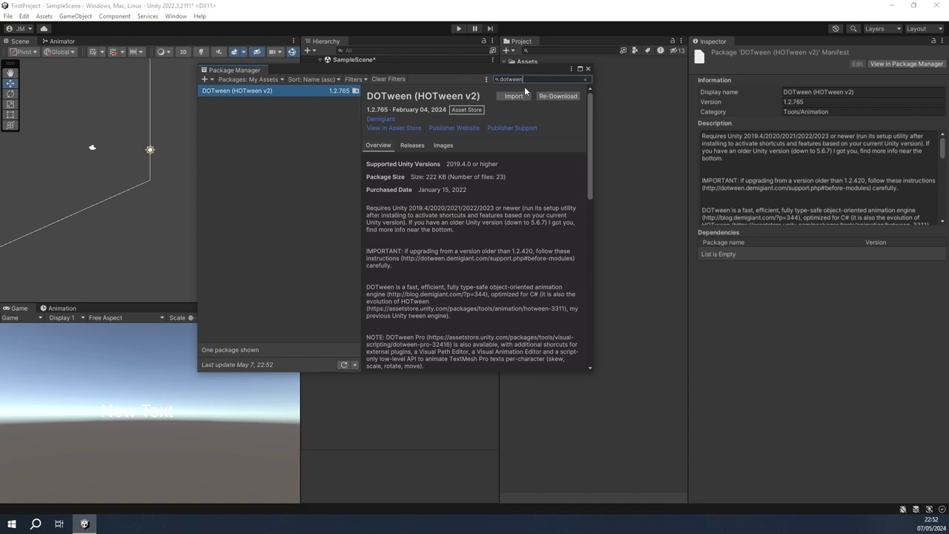
Close the Package Manager window
click(588, 68)
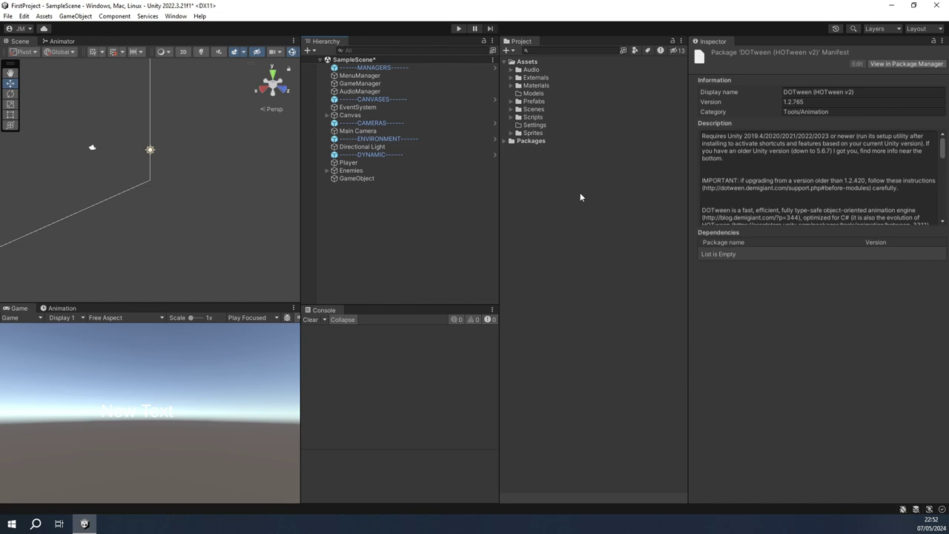